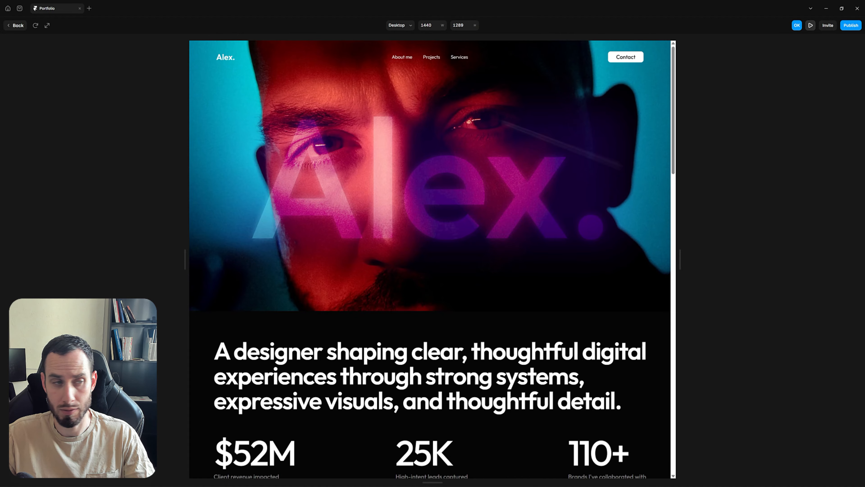
# Leave the preview and remove the Hero, About Text and Footer sections from the /about Desktop frame
pyautogui.click(15, 25)
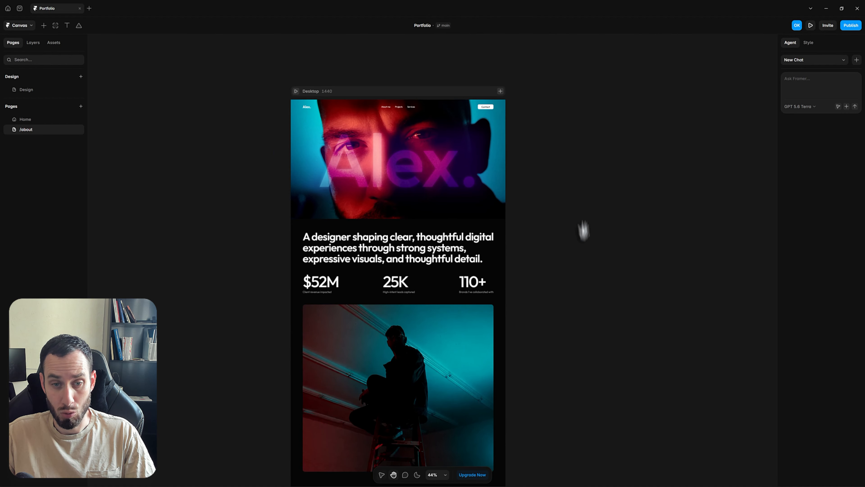
pyautogui.scroll(-1, 582, 232)
pyautogui.click(443, 147)
pyautogui.click(34, 43)
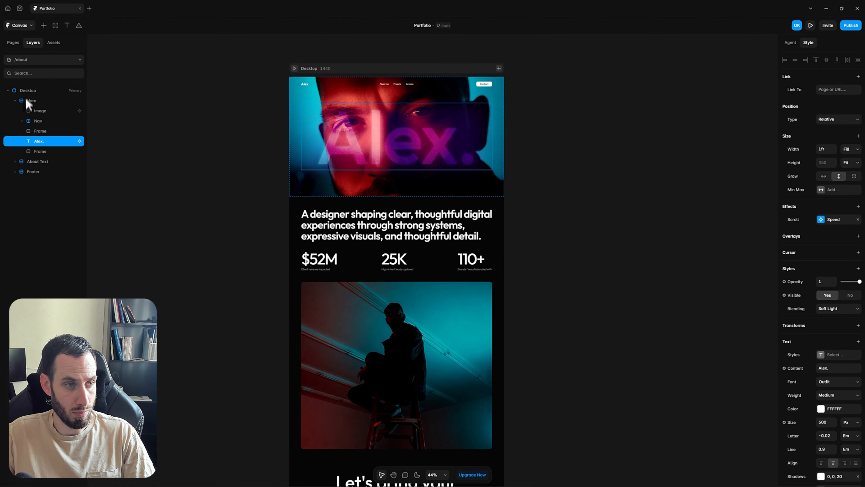
pyautogui.click(15, 100)
pyautogui.keyDown('shift'); pyautogui.click(30, 120); pyautogui.keyUp('shift')
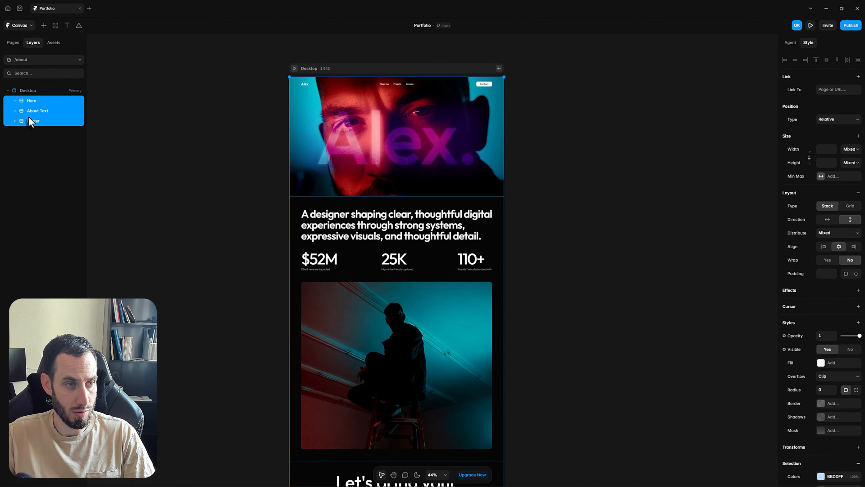
pyautogui.press('Delete')
# Paste the three cut sections onto open canvas space beside the frame
pyautogui.moveTo(633, 136); pyautogui.dragTo(563, 145)
pyautogui.rightClick(630, 143)
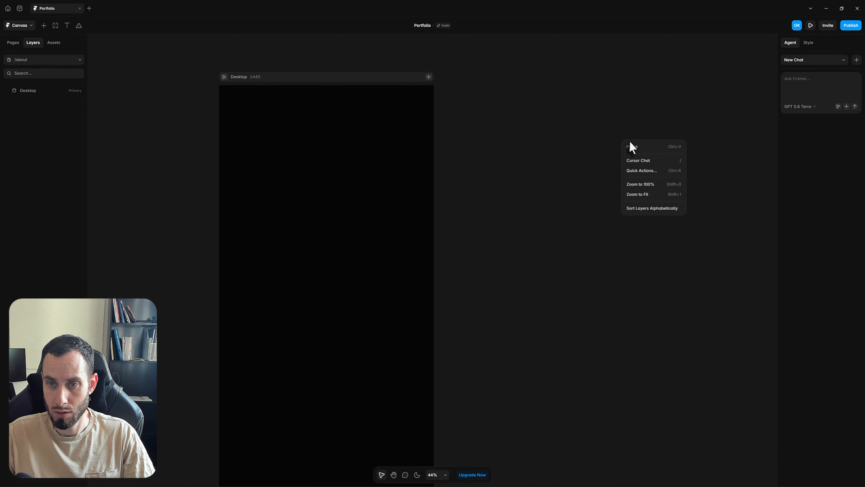
pyautogui.click(637, 151)
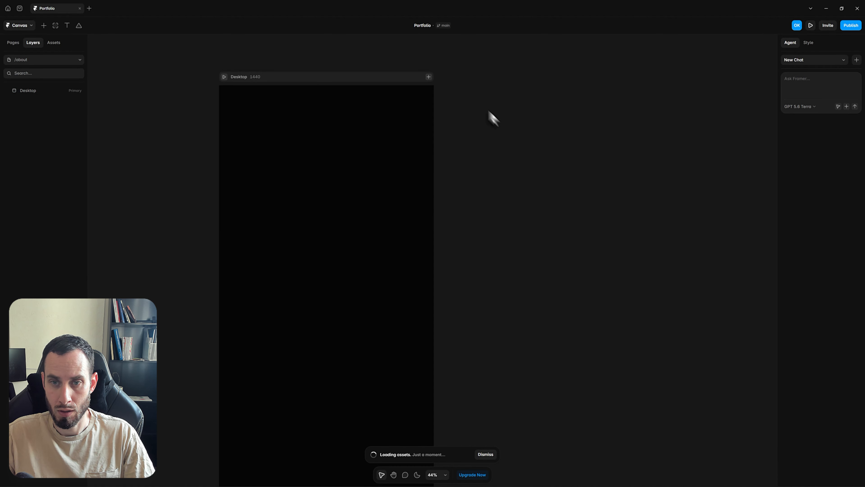
# Deselect the pasted sections and switch to the Home page
pyautogui.click(184, 141)
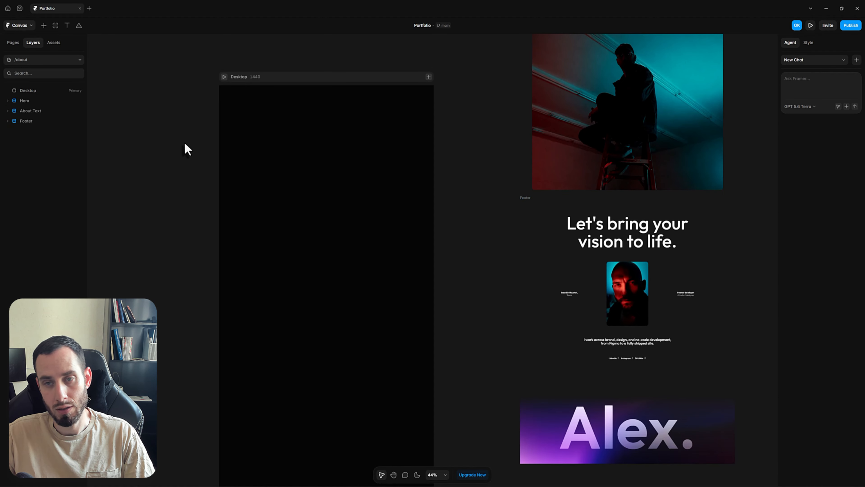
pyautogui.scroll(5, 184, 143)
pyautogui.click(20, 47)
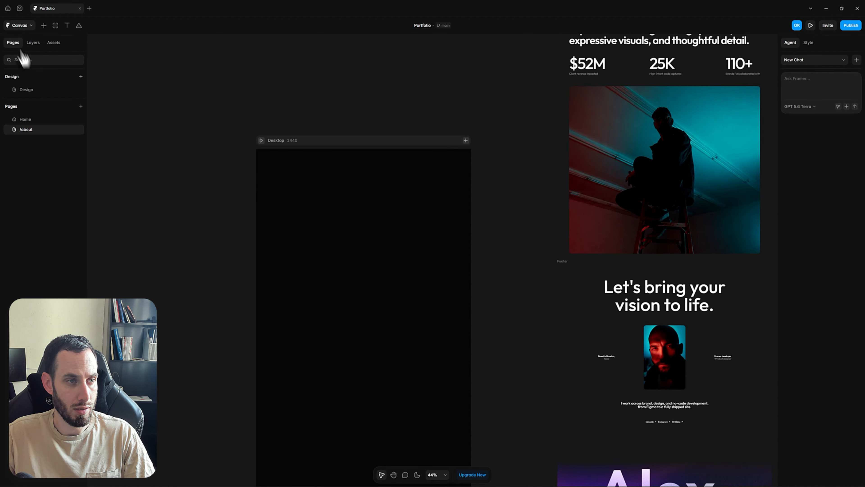
pyautogui.click(36, 119)
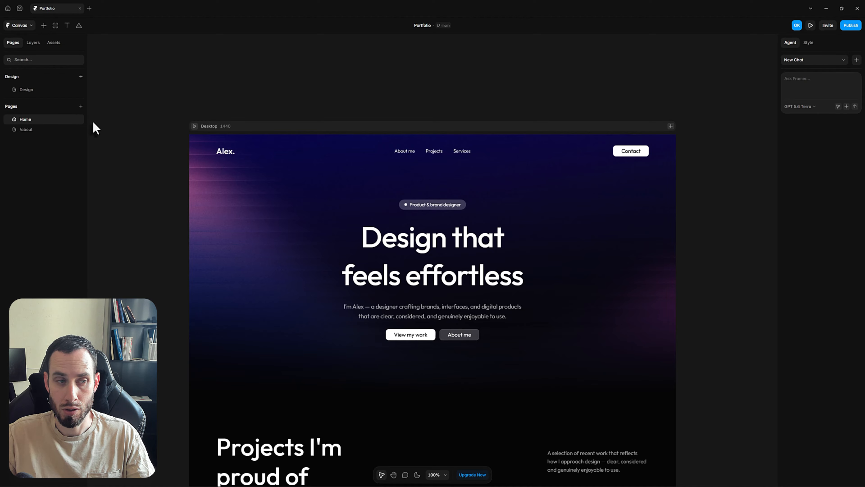
# Add a new blank page with a 1440-wide Desktop frame
pyautogui.click(81, 107)
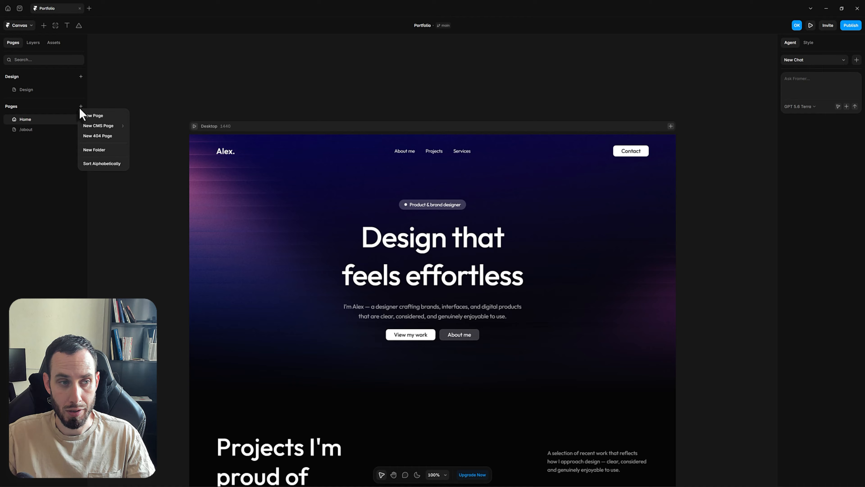
pyautogui.click(96, 117)
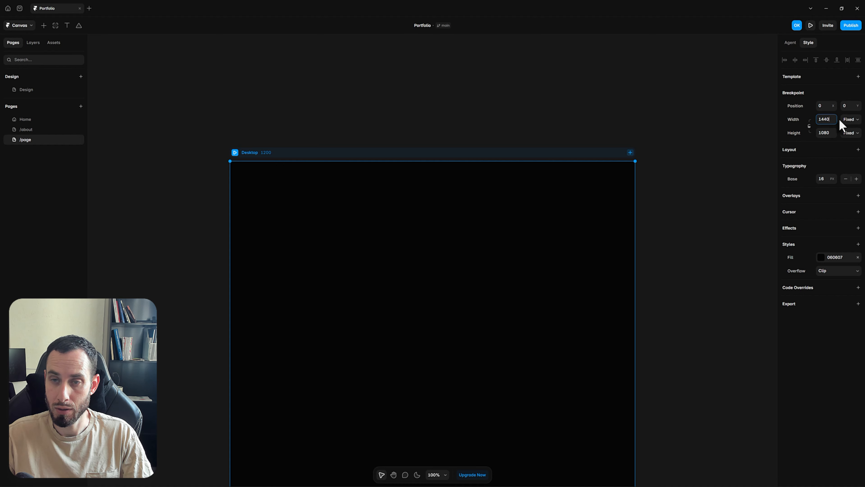
pyautogui.write('0')
pyautogui.press('Return')
# Delete the new /page, leaving only Home and /about
pyautogui.click(437, 97)
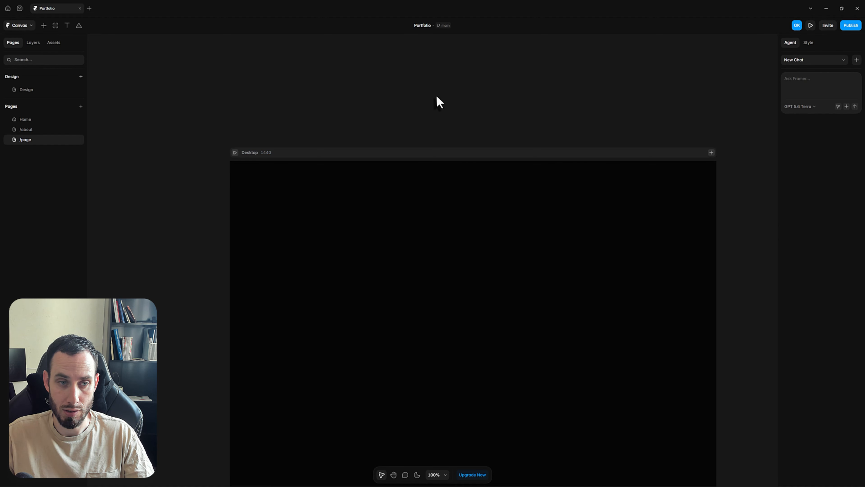
pyautogui.rightClick(73, 141)
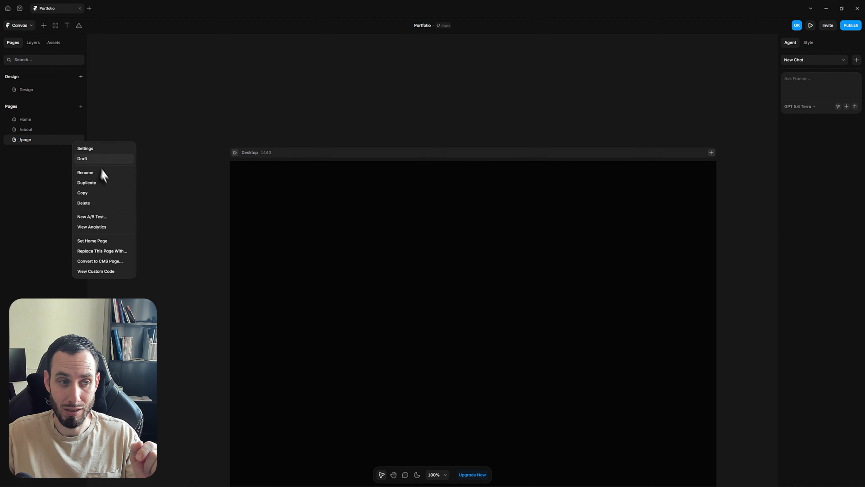
pyautogui.click(104, 203)
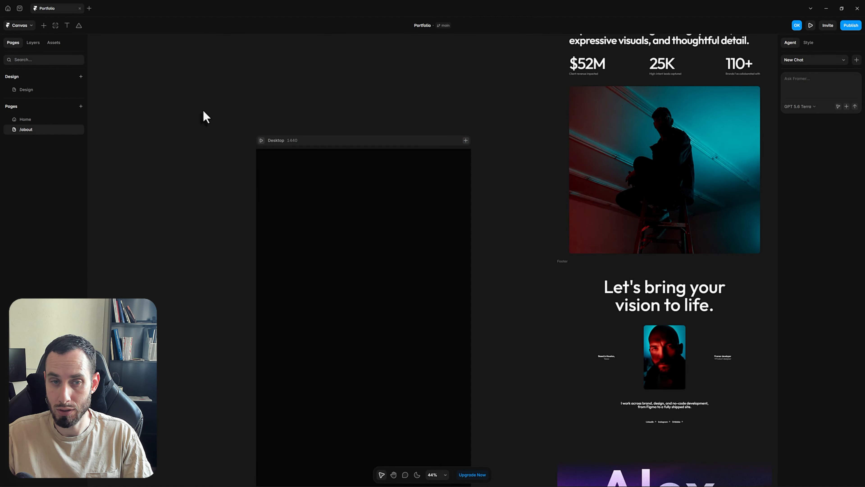
# On the Home page, select the Hero section in the layer tree to copy it
pyautogui.scroll(-2, 191, 149)
pyautogui.scroll(-3, 379, 141)
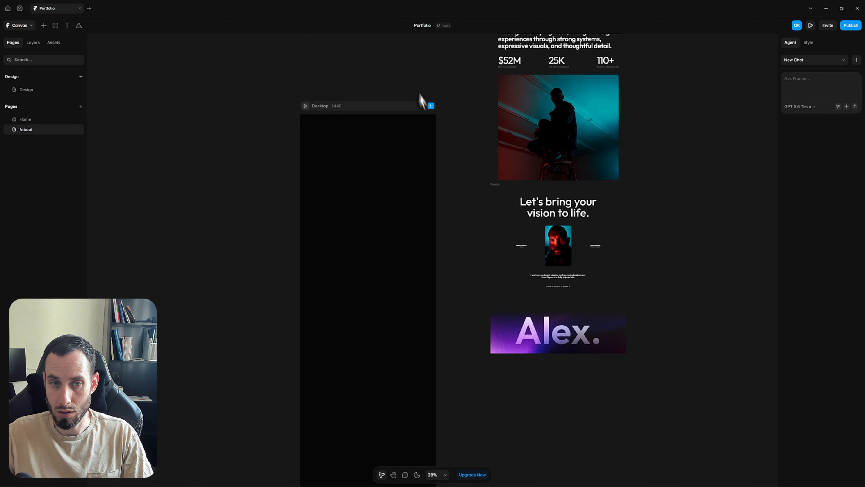
pyautogui.scroll(5, 419, 113)
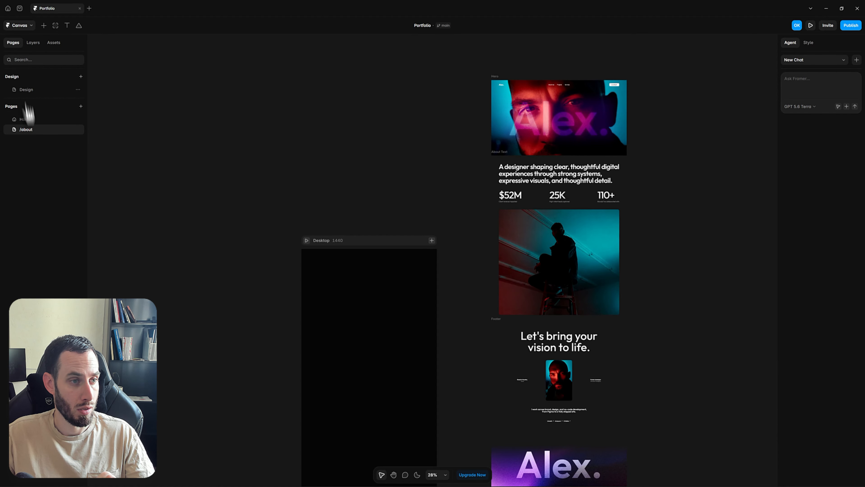
pyautogui.click(25, 120)
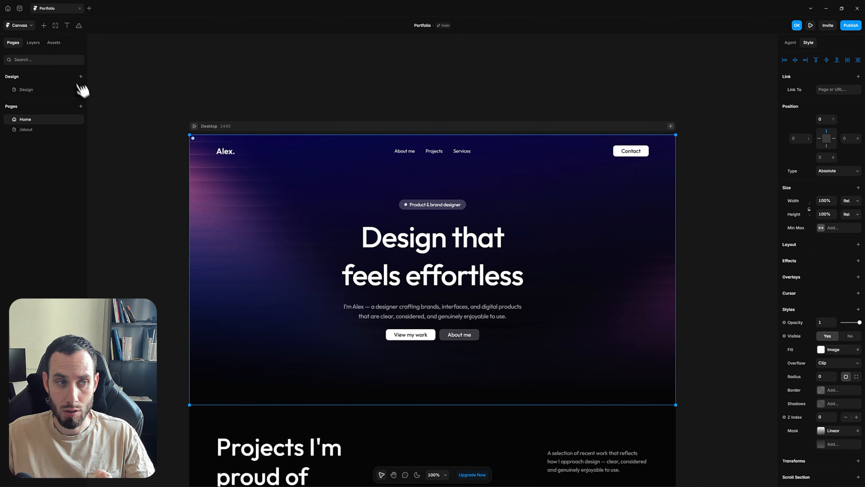
pyautogui.click(33, 43)
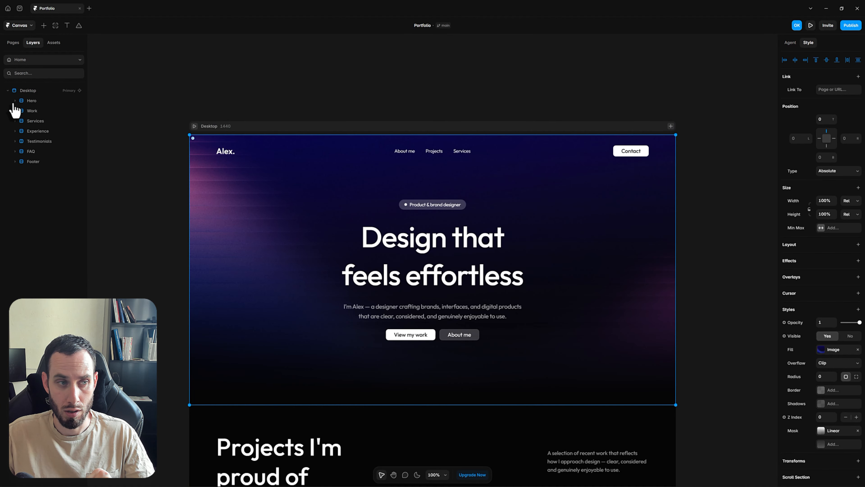
pyautogui.click(41, 102)
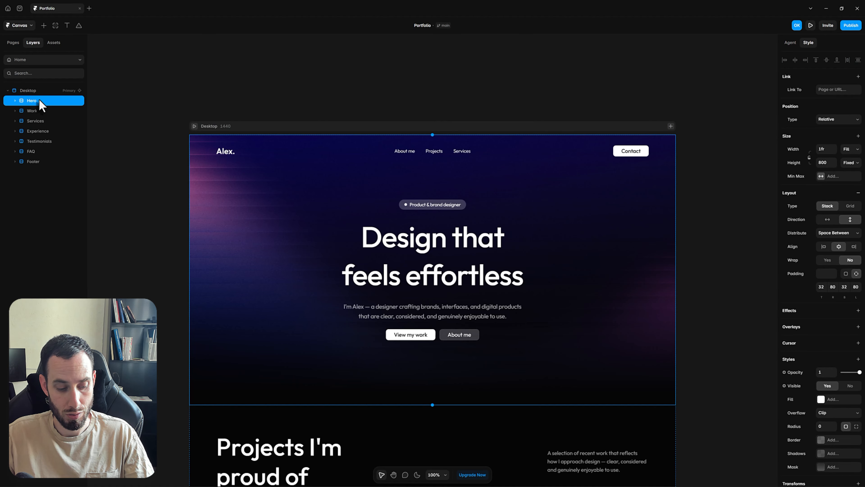
# Switch to /about and paste the Home hero into its empty Desktop frame
pyautogui.click(40, 60)
pyautogui.click(27, 119)
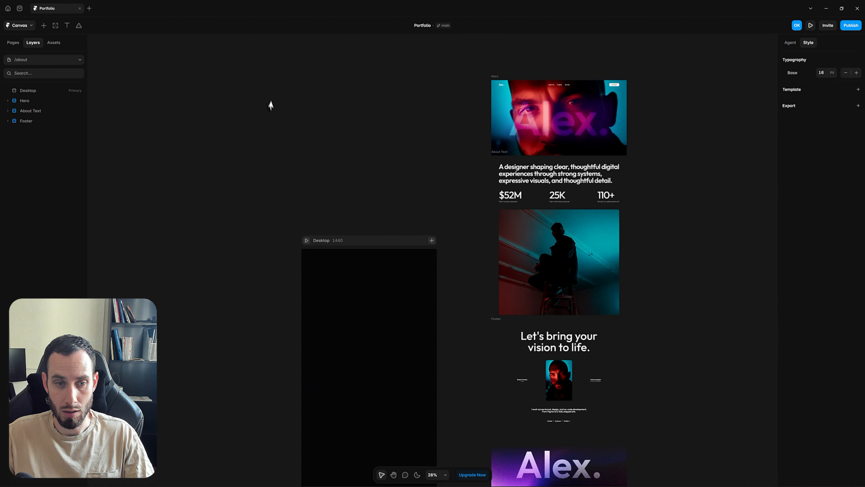
pyautogui.press('h')
pyautogui.scroll(5, 354, 249)
pyautogui.moveTo(359, 212); pyautogui.dragTo(335, 57)
pyautogui.press('v')
pyautogui.click(330, 59)
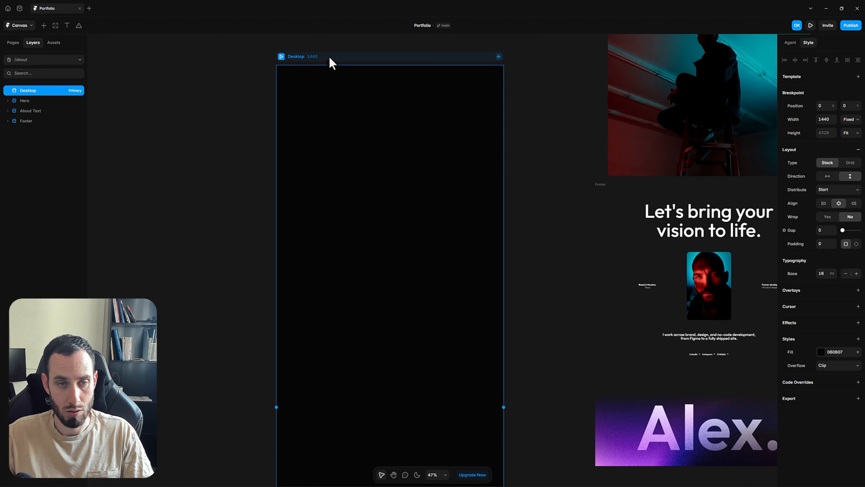
pyautogui.click(329, 66)
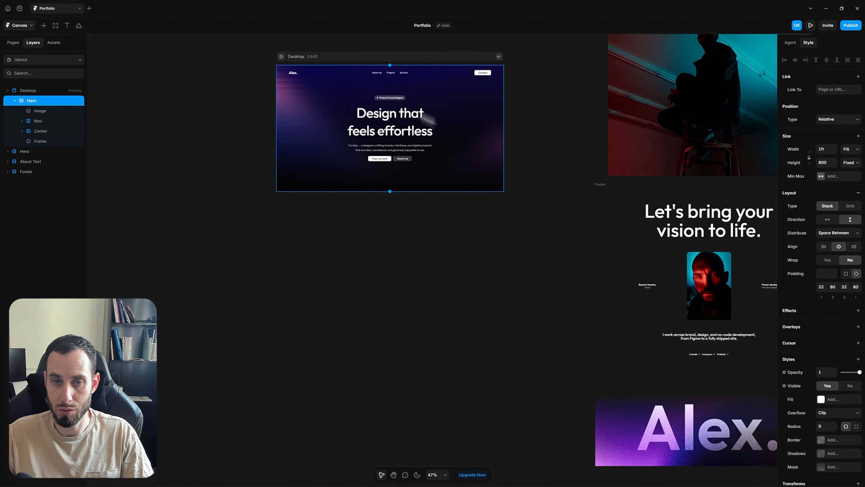
# Set the /about Desktop frame to a fixed height of 3000 and recenter the view
pyautogui.click(420, 60)
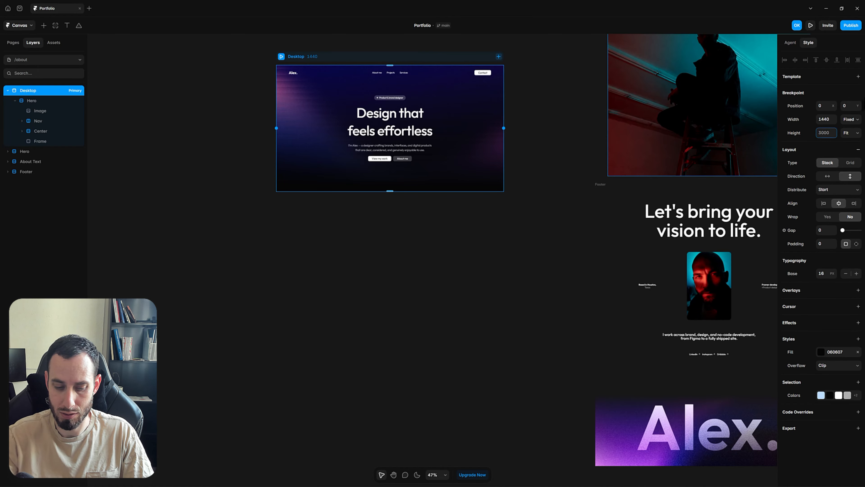
pyautogui.press('Return')
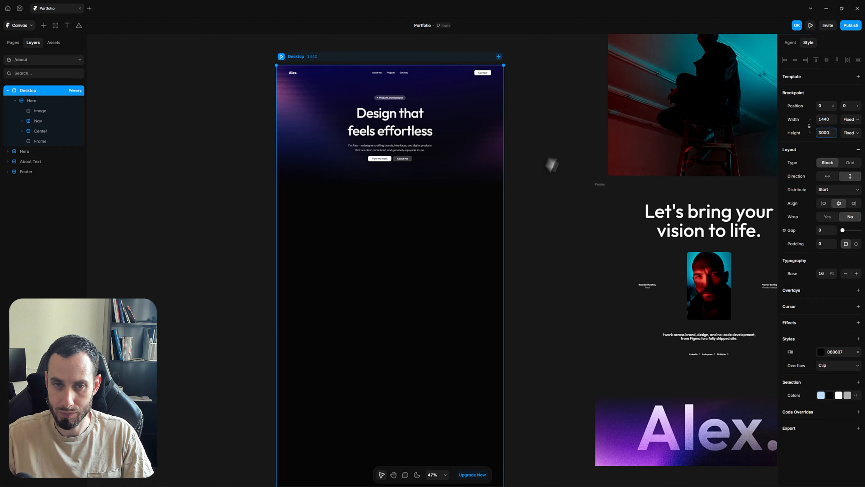
pyautogui.click(541, 196)
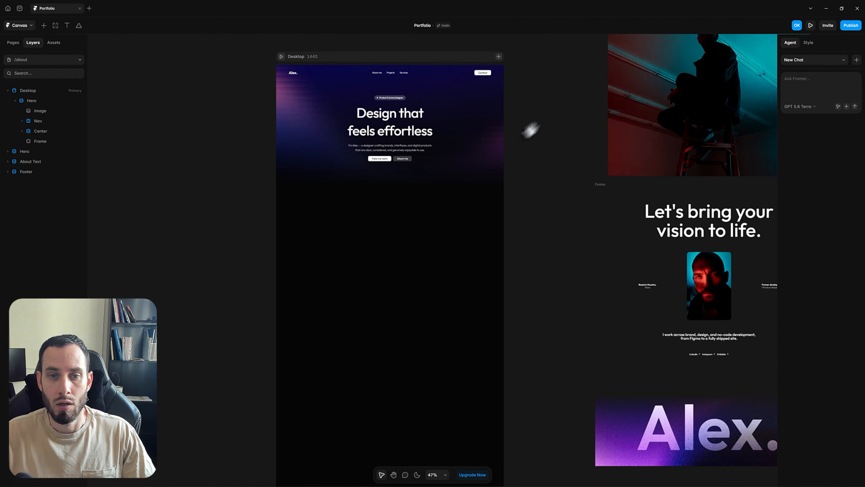
pyautogui.moveTo(543, 102); pyautogui.dragTo(511, 158)
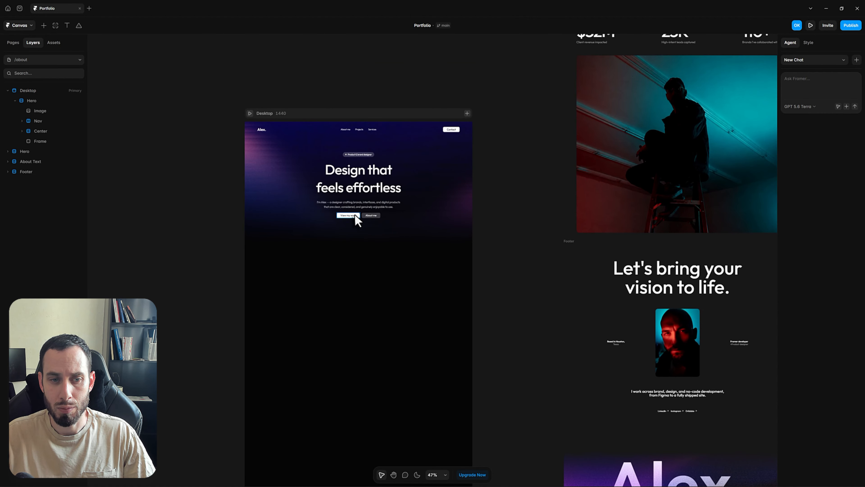
# Delete the hero's call-to-action button group, including View my work
pyautogui.click(354, 215)
pyautogui.click(356, 216)
pyautogui.click(68, 172)
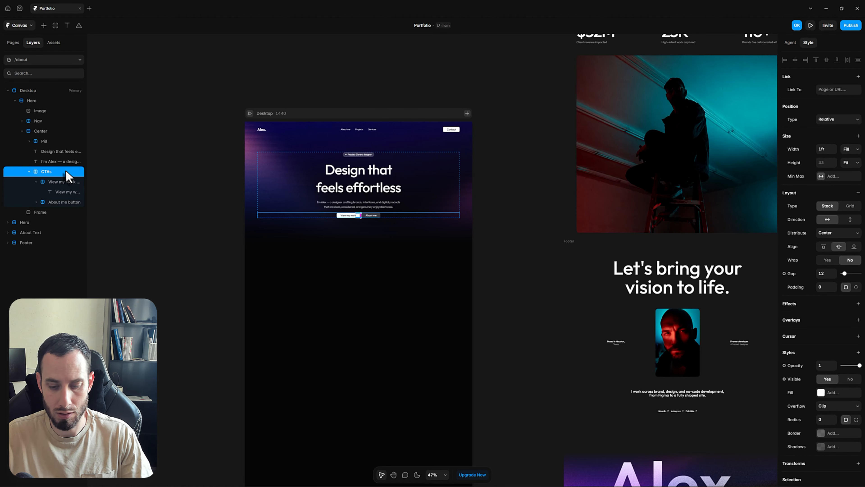
pyautogui.press('Delete')
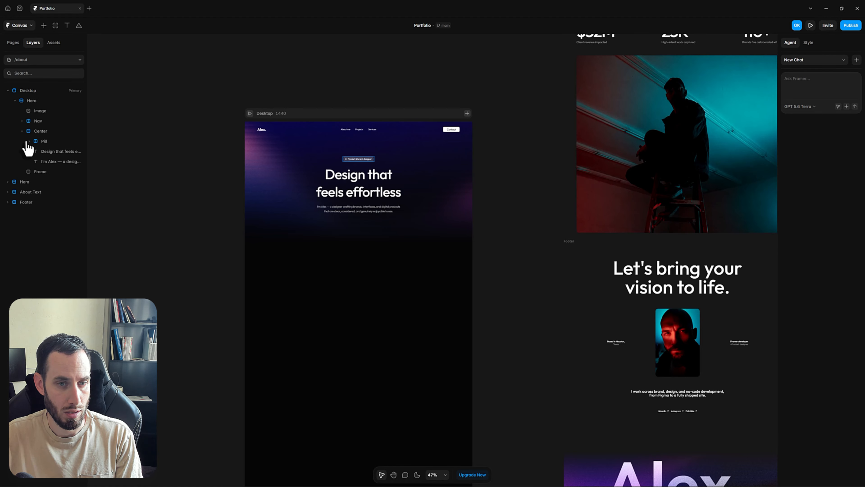
# Delete the Product & brand designer pill and the I'm Alex subtitle, then select the headline
pyautogui.click(29, 141)
pyautogui.click(47, 142)
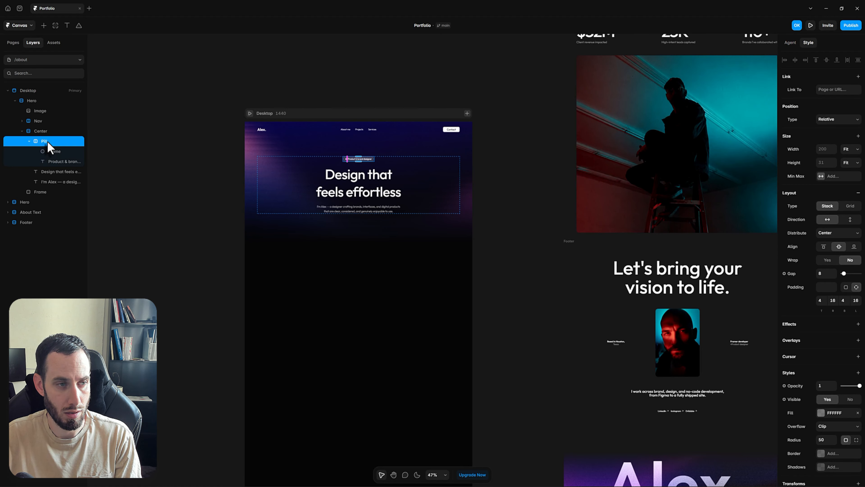
pyautogui.press('Delete')
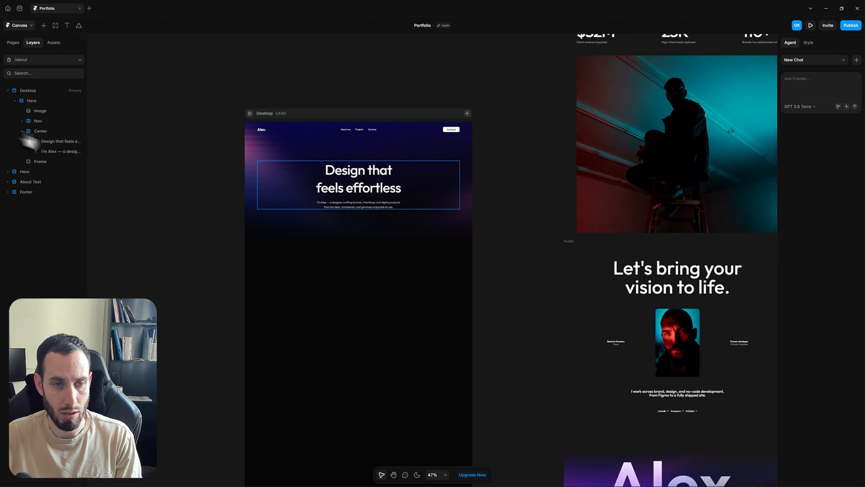
pyautogui.click(332, 204)
pyautogui.press('Delete')
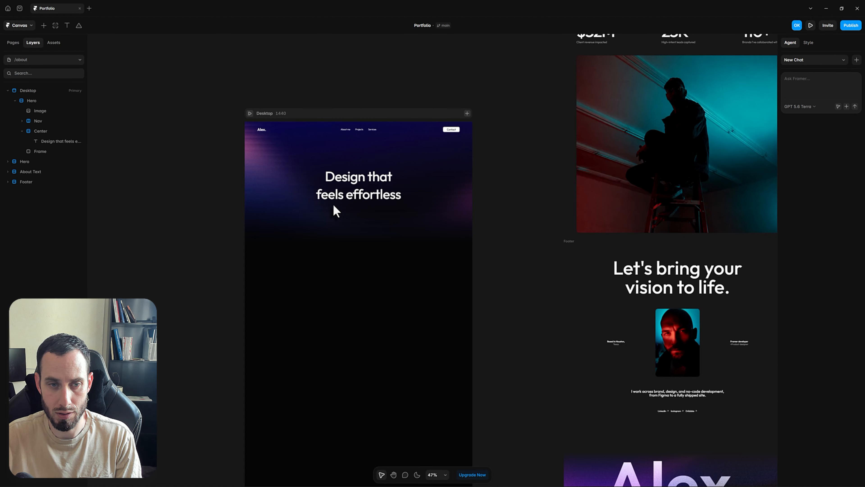
pyautogui.click(348, 196)
# Replace the headline text with 'Alex.'
pyautogui.doubleClick(349, 199)
pyautogui.hotkey('ctrl', 'a')
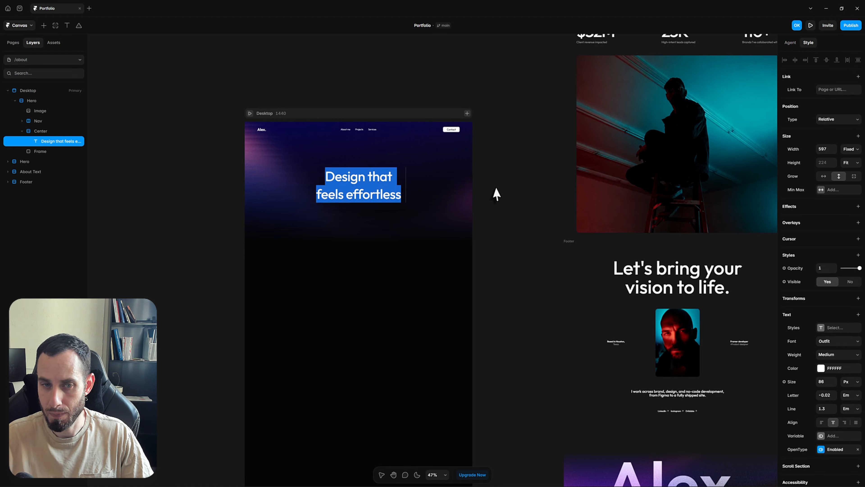
pyautogui.write('A')
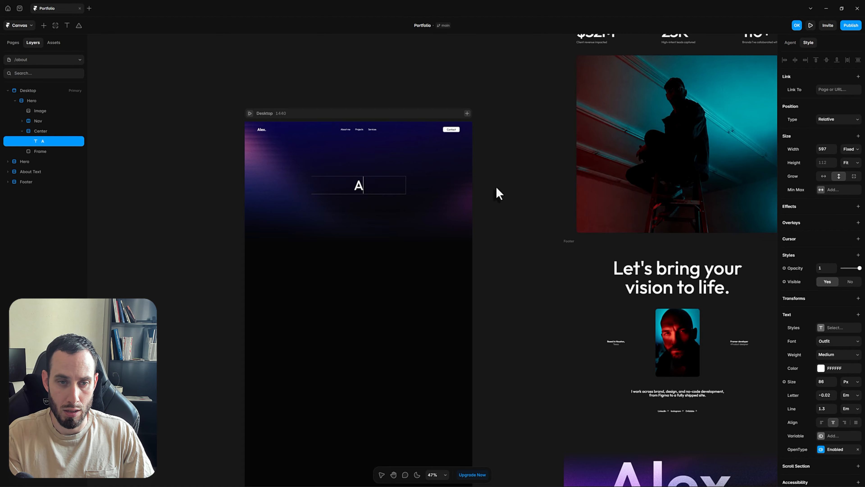
pyautogui.write('lex.')
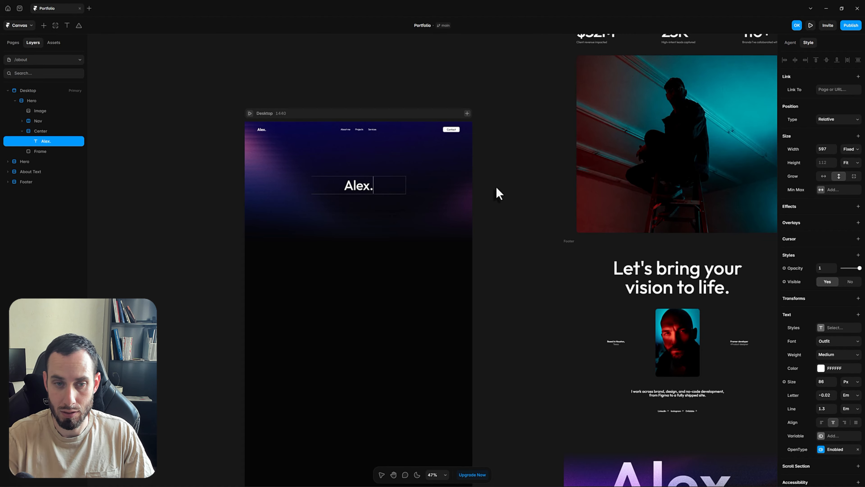
pyautogui.press('Escape')
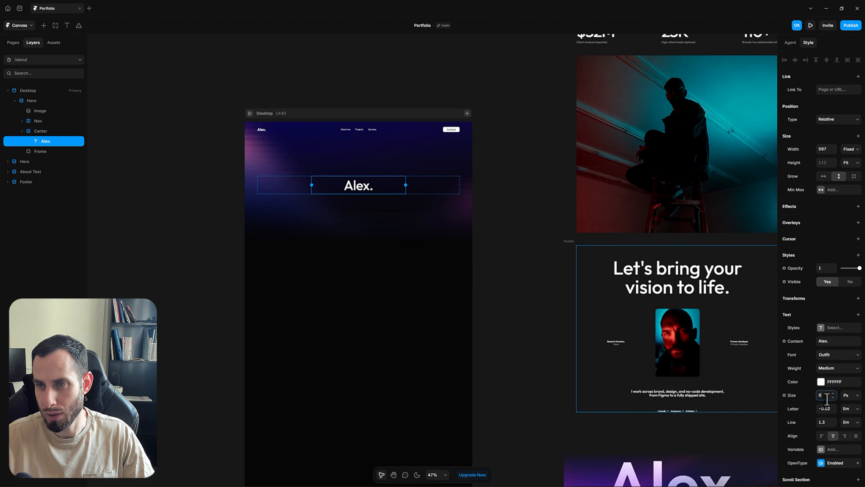
# Set Alex. to a 500 font size with Fill width
pyautogui.press('Return')
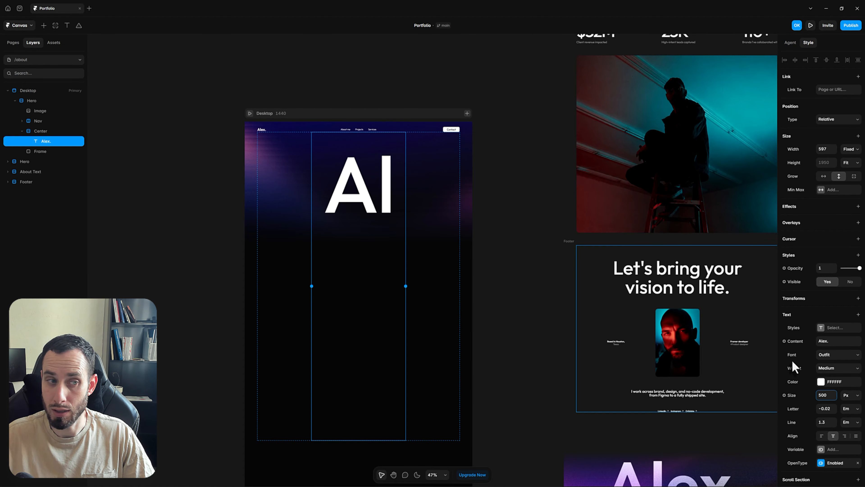
pyautogui.click(849, 150)
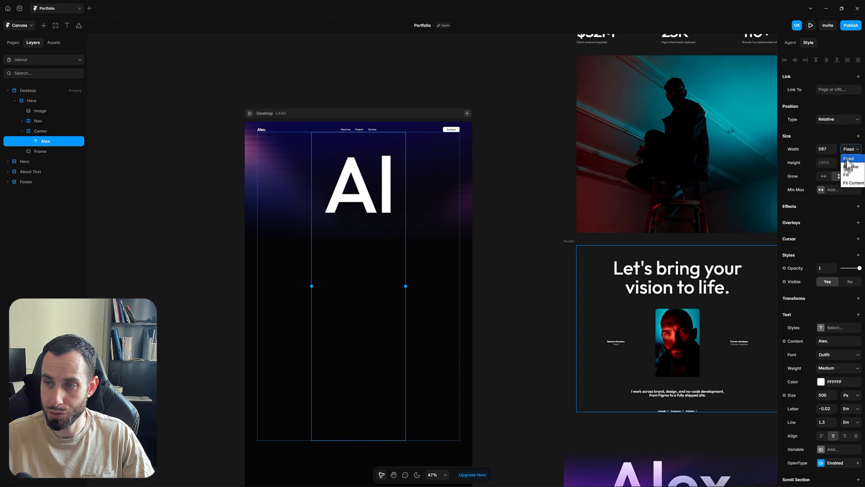
pyautogui.click(847, 174)
pyautogui.click(528, 281)
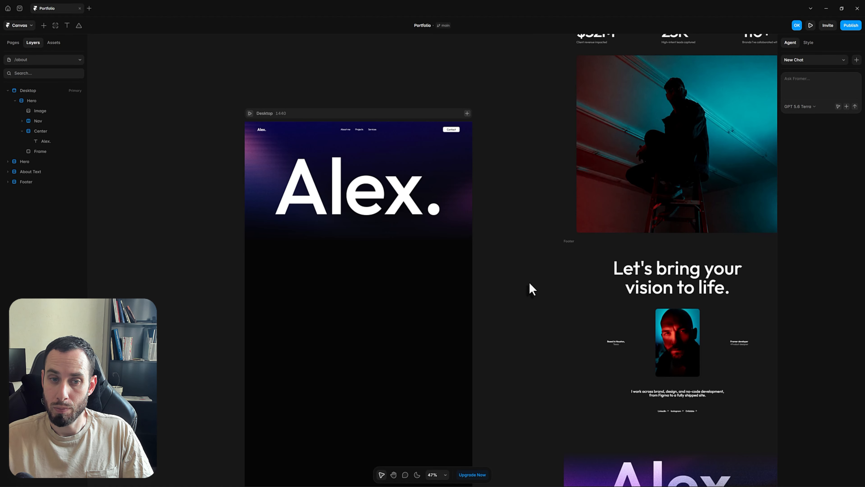
# Replace the hero background image fill with the portrait photo file
pyautogui.click(465, 169)
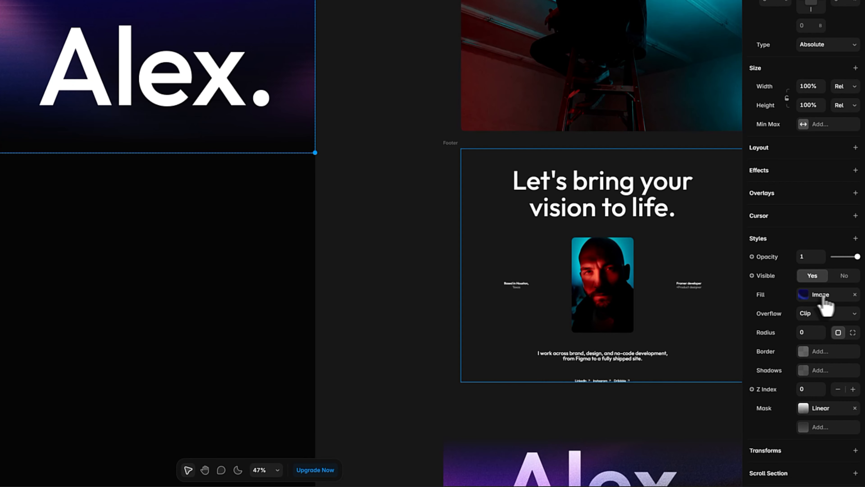
pyautogui.click(821, 296)
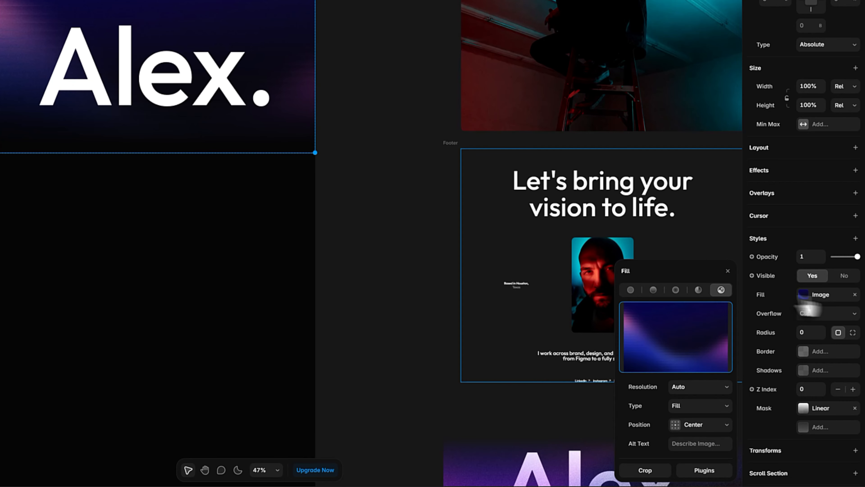
pyautogui.click(684, 344)
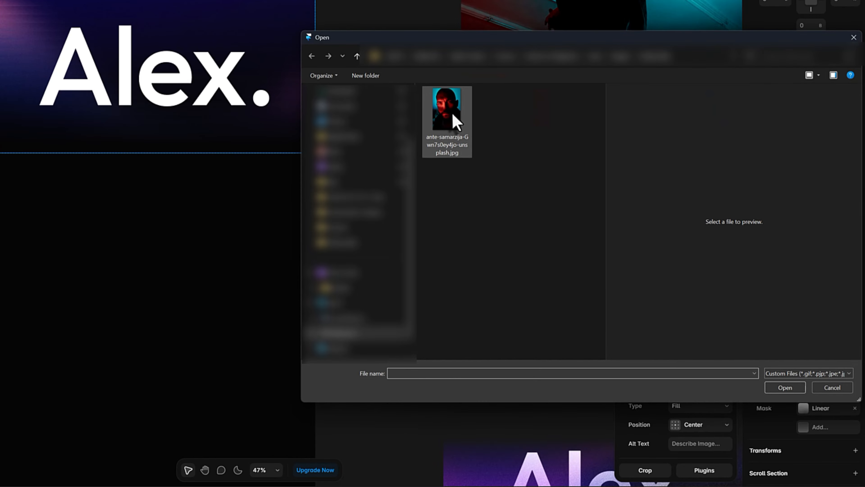
pyautogui.click(454, 113)
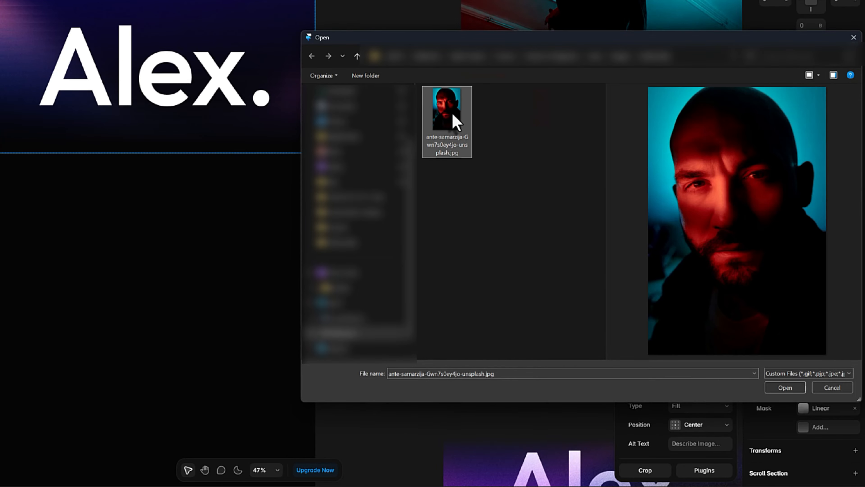
pyautogui.click(778, 385)
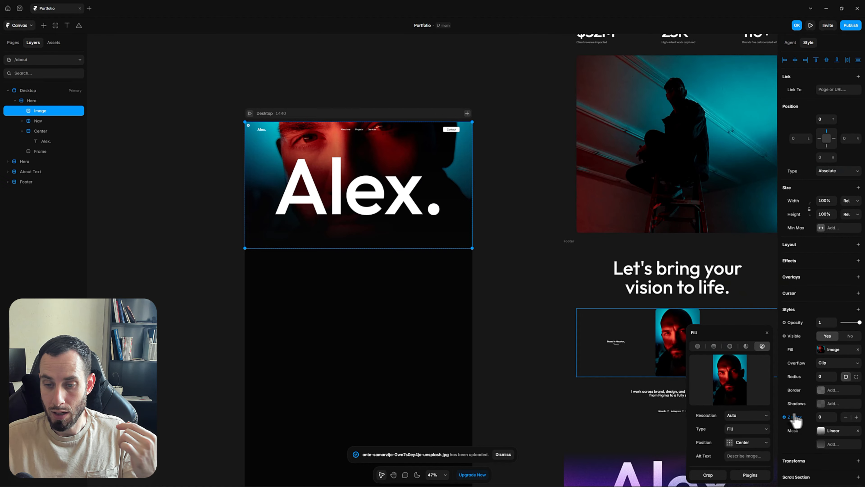
# Set the hero image's position to Focal Point and apply it
pyautogui.click(760, 445)
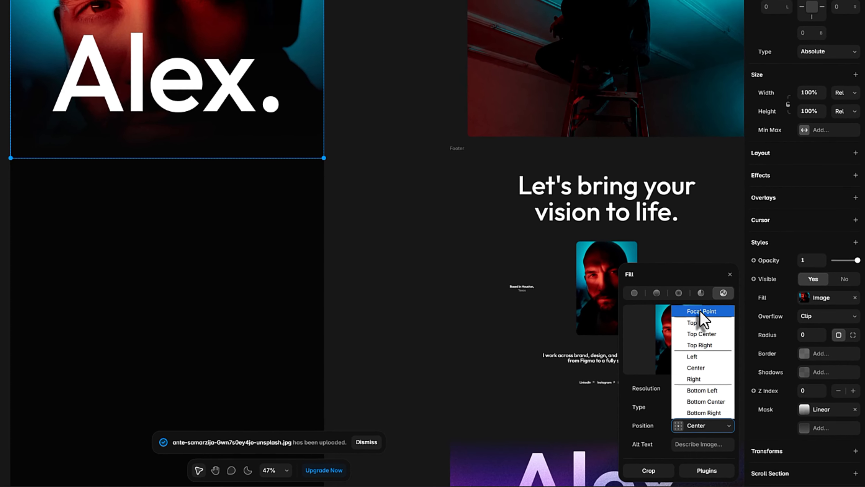
pyautogui.click(699, 309)
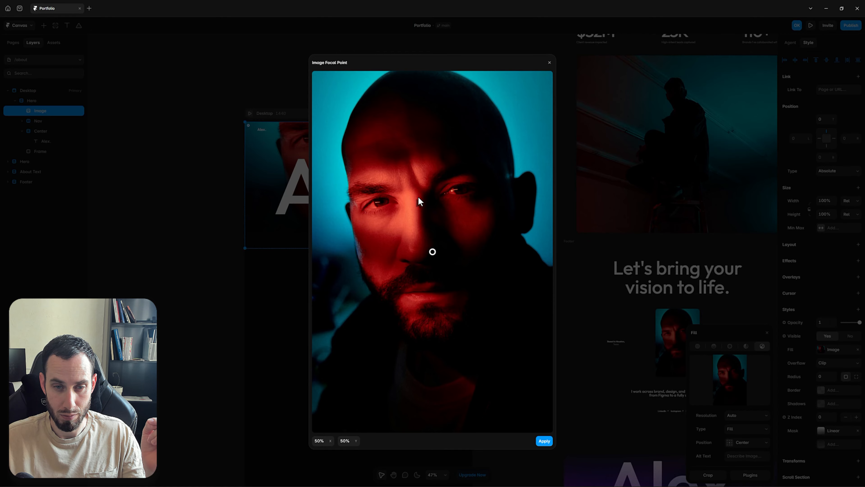
pyautogui.click(543, 442)
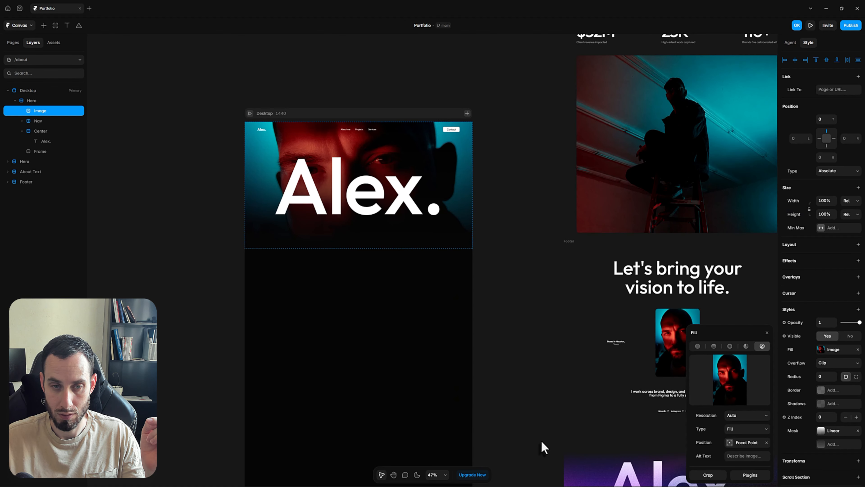
pyautogui.click(521, 272)
pyautogui.click(465, 235)
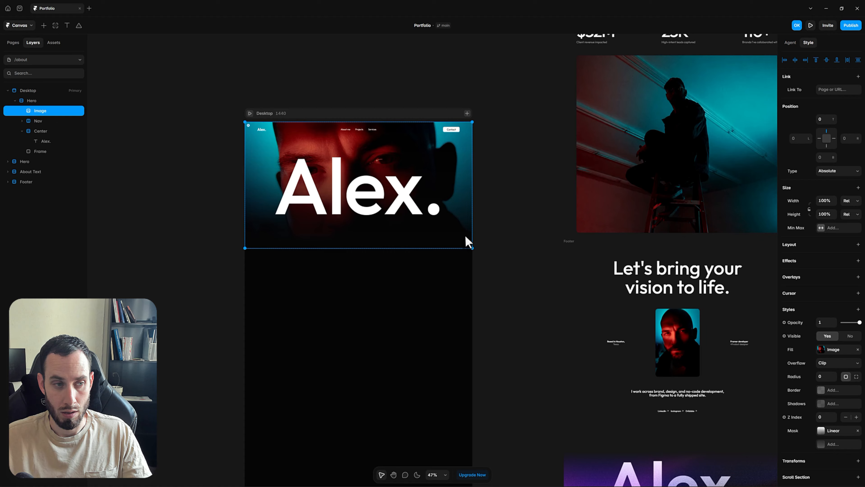
# Remove the photo's dark fade mask and ungroup the Center wrapper around Alex
pyautogui.click(857, 430)
pyautogui.click(436, 216)
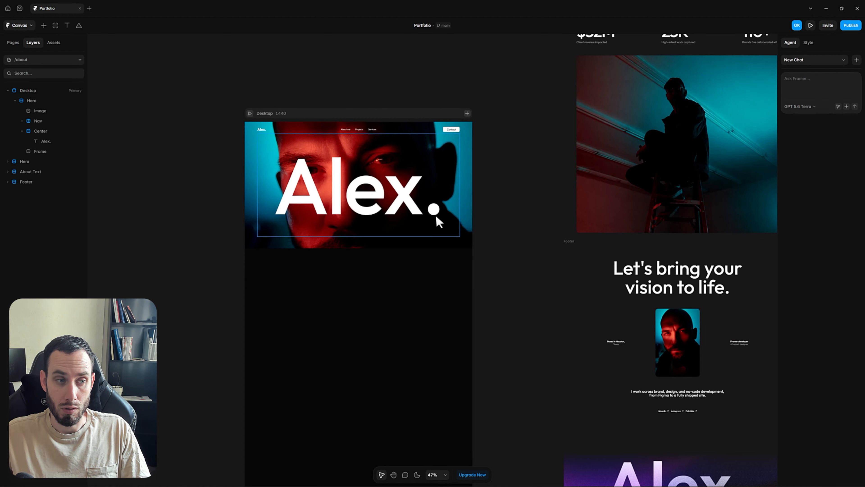
pyautogui.click(38, 132)
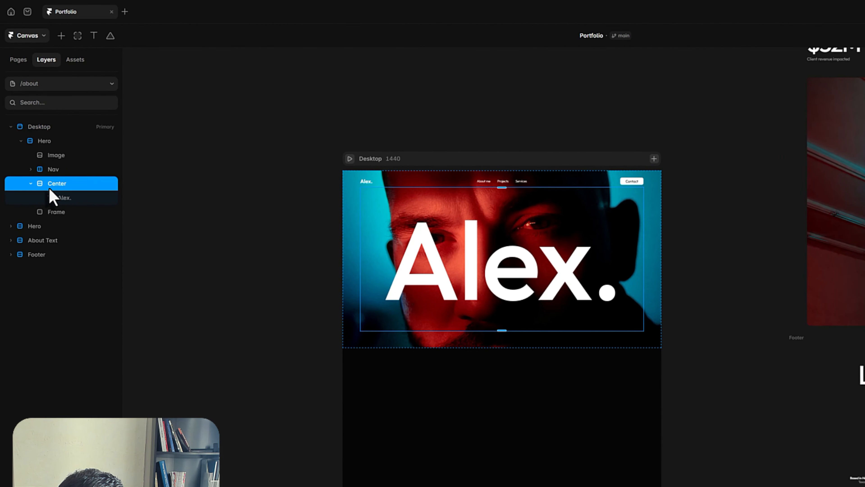
pyautogui.hotkey('ctrl', 'shift', 'g')
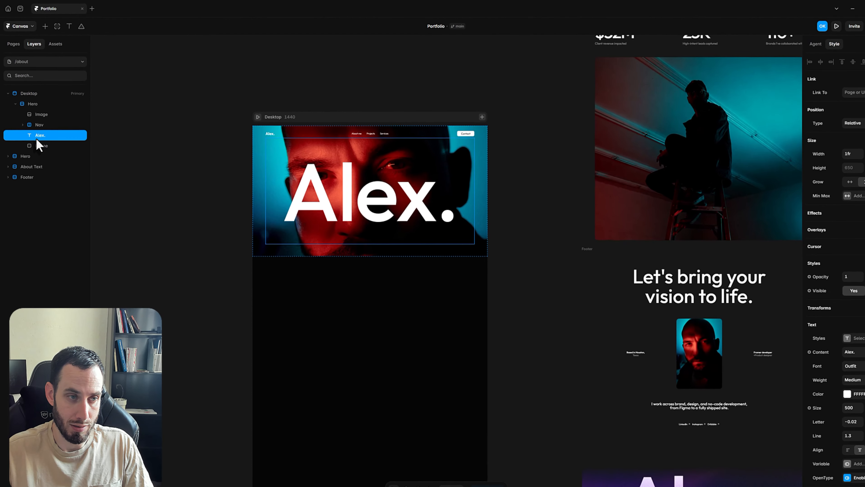
# Add a Soft Light blending style to the Alex. heading
pyautogui.click(858, 254)
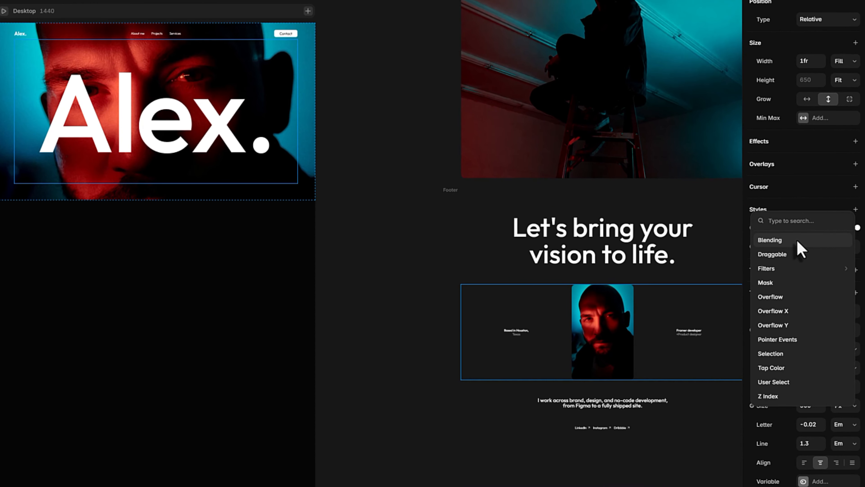
pyautogui.click(799, 241)
pyautogui.click(810, 269)
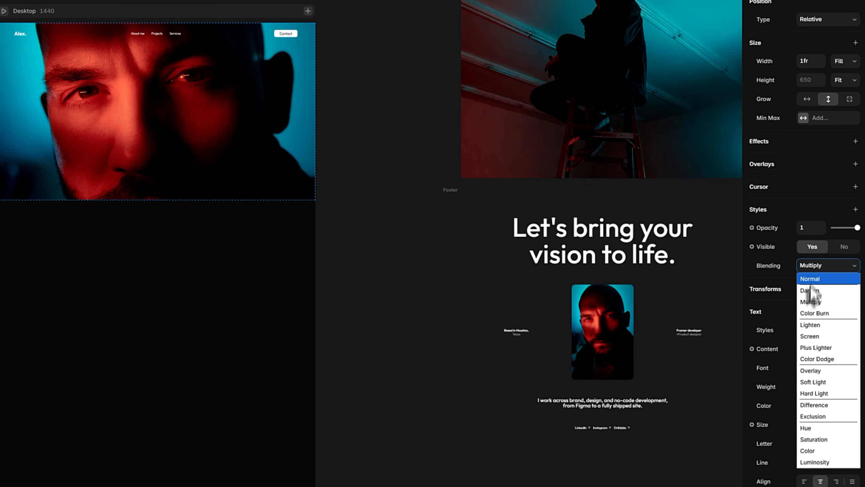
pyautogui.click(821, 383)
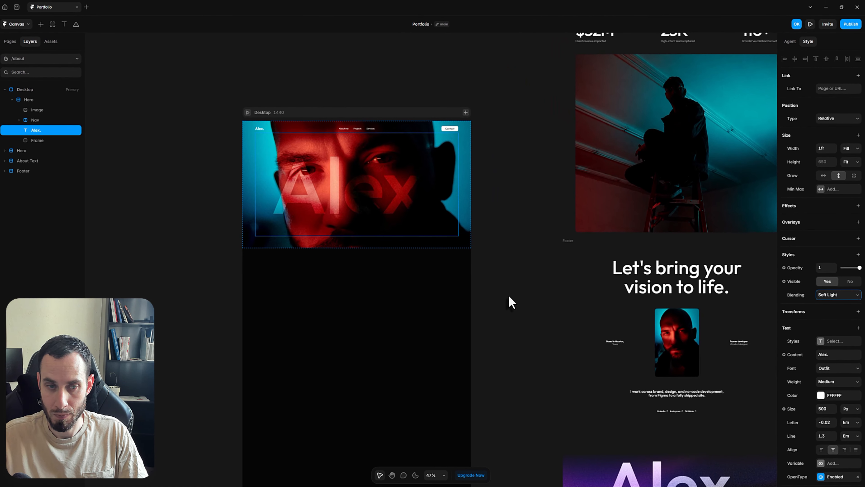
pyautogui.click(421, 278)
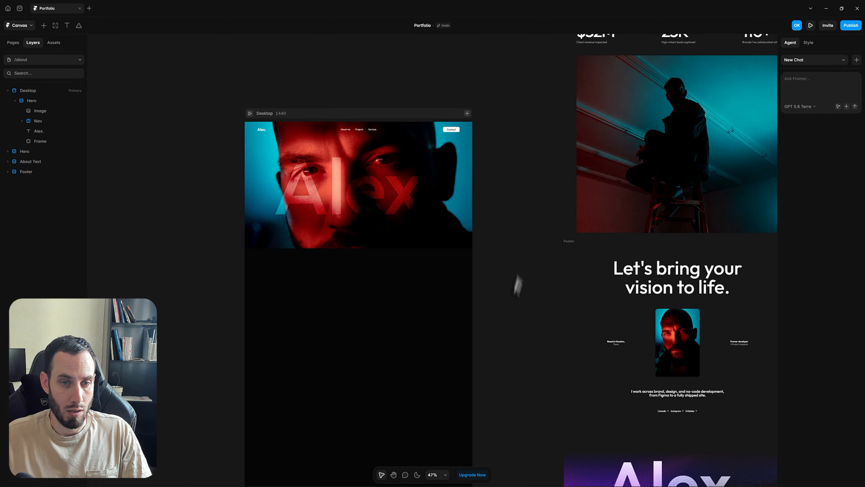
# Draw a new frame over the Alex. heading and set it to absolute positioning
pyautogui.moveTo(433, 149); pyautogui.dragTo(413, 215)
pyautogui.moveTo(504, 246); pyautogui.dragTo(505, 237)
pyautogui.press('v')
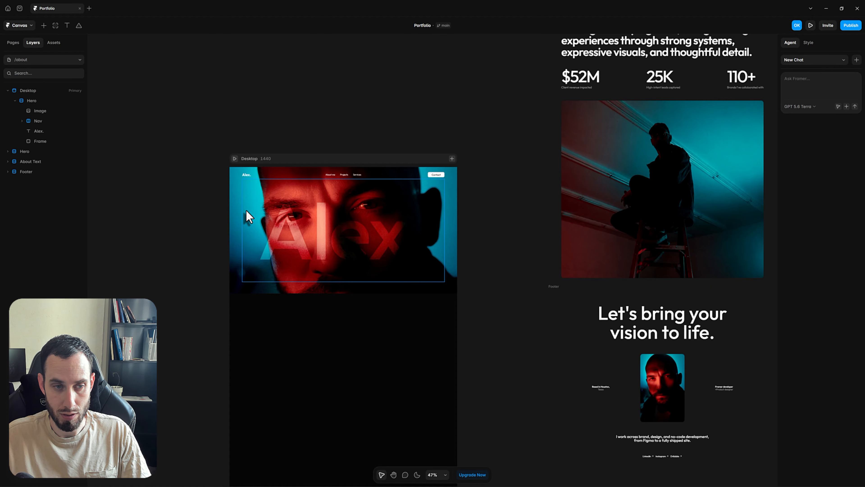
pyautogui.press('f')
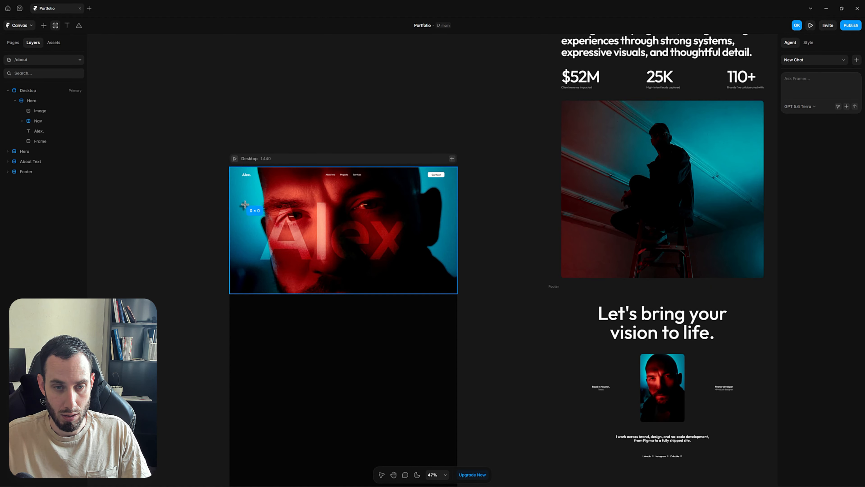
pyautogui.moveTo(244, 205); pyautogui.dragTo(440, 266)
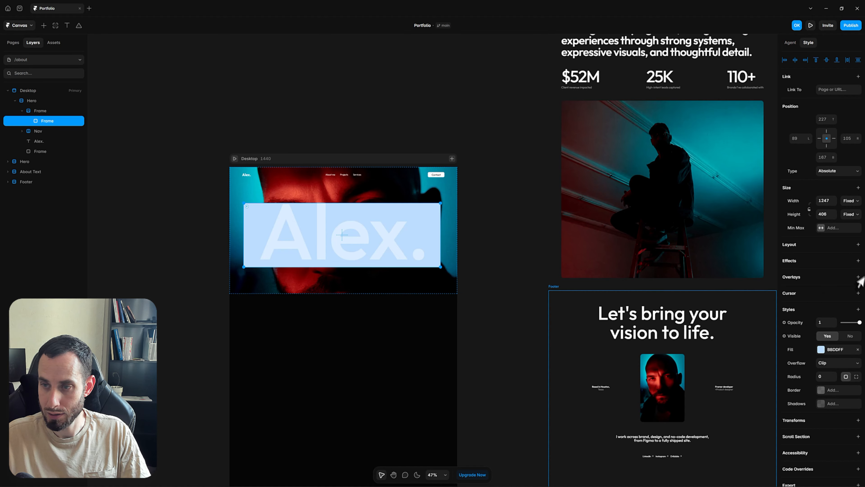
pyautogui.click(841, 174)
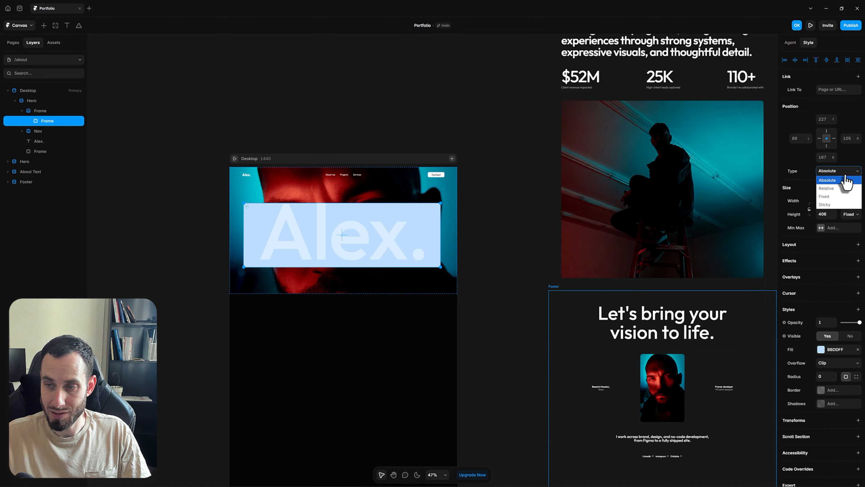
pyautogui.click(843, 177)
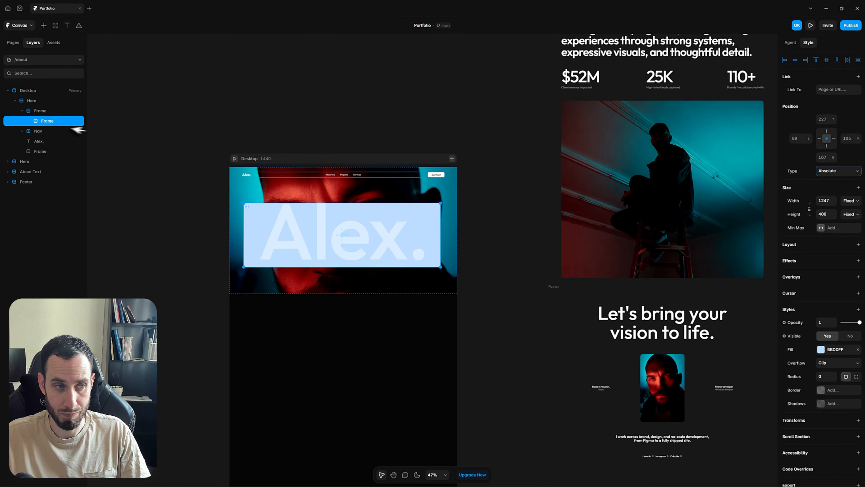
# Delete the old light-blue placeholder box and paste a new box into the Hero section
pyautogui.click(44, 121)
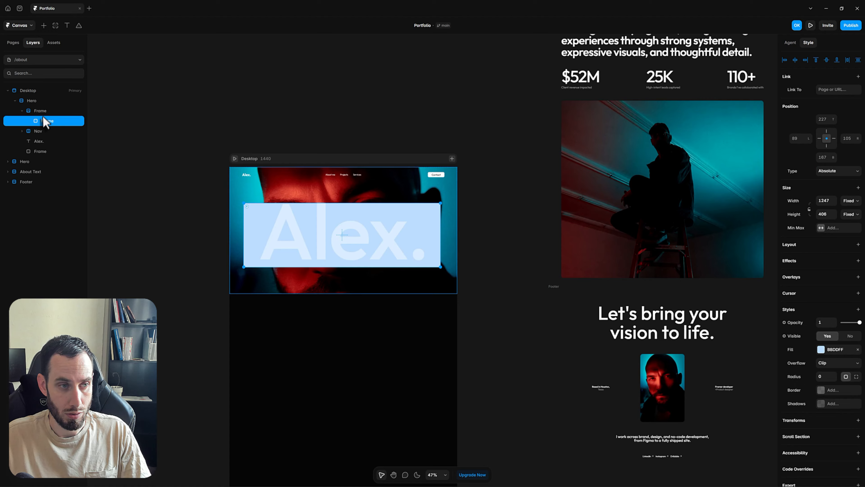
pyautogui.press('Escape')
pyautogui.click(47, 122)
pyautogui.press('Delete')
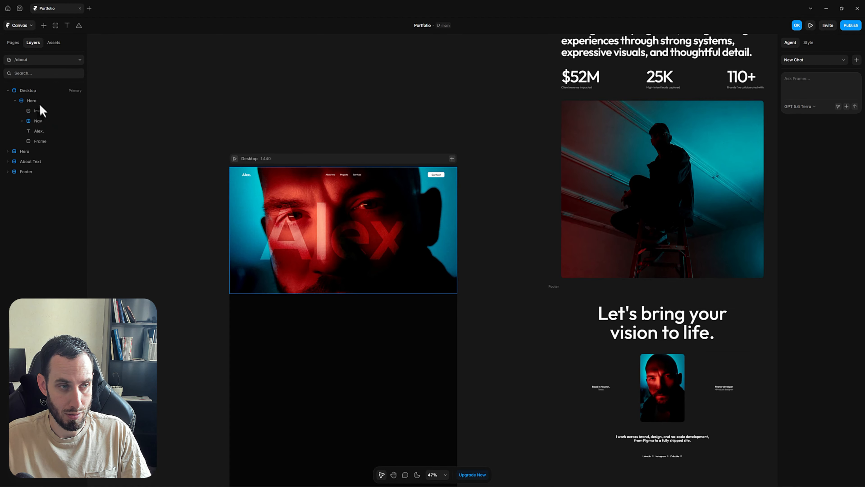
pyautogui.click(39, 101)
pyautogui.hotkey('ctrl', 'v')
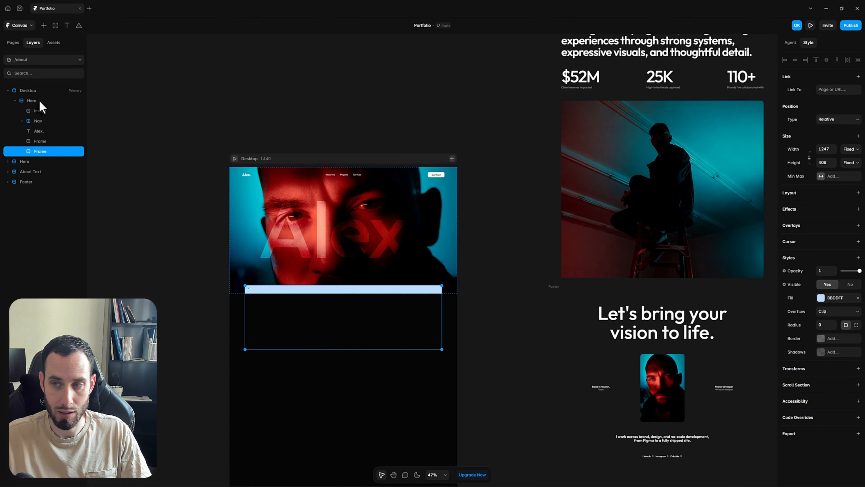
# Make the box absolute, move it onto the middle of the hero image, and set Z index 0
pyautogui.click(833, 123)
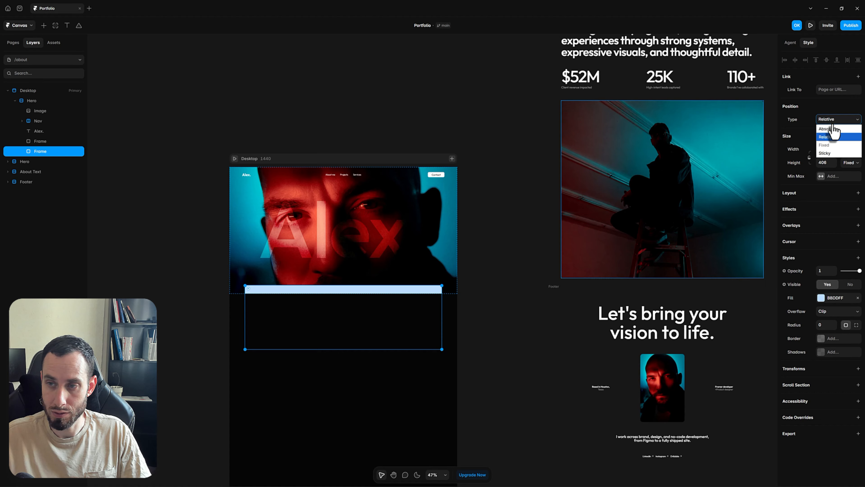
pyautogui.press('Return')
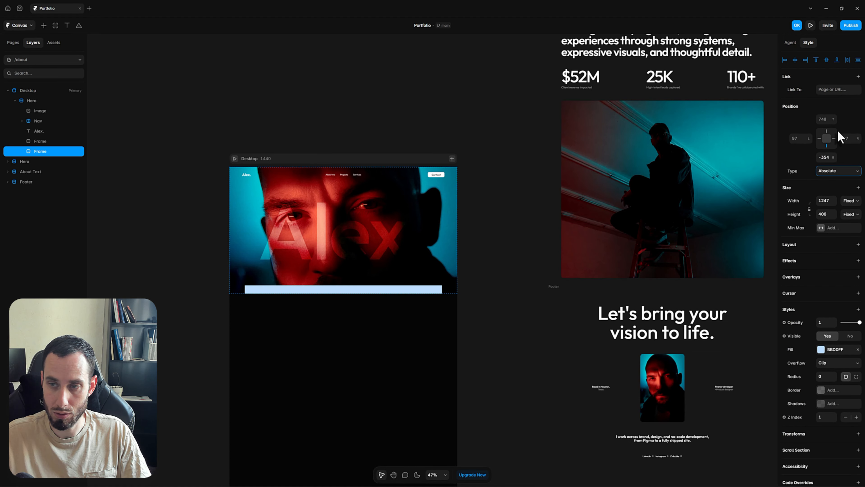
pyautogui.moveTo(424, 300); pyautogui.dragTo(437, 206)
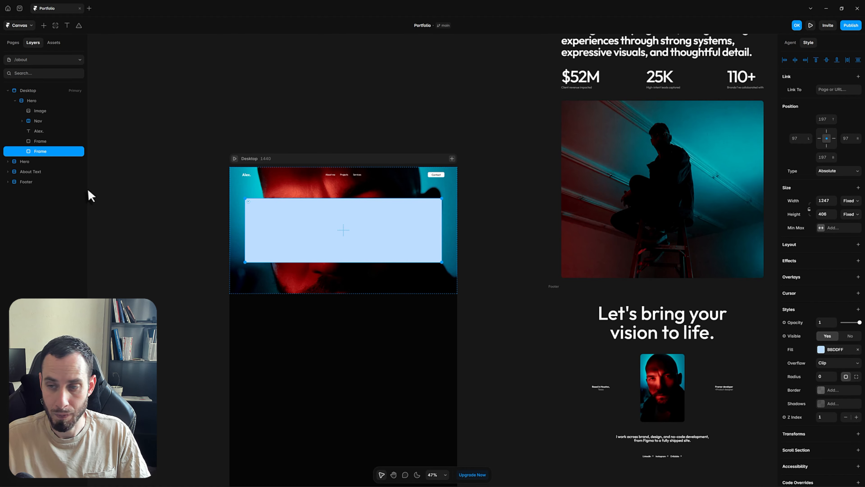
pyautogui.click(820, 417)
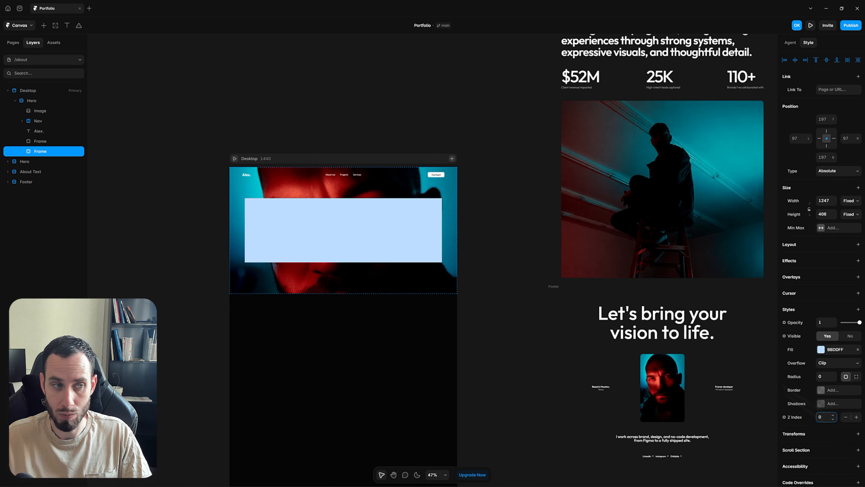
# Give the Alex. heading a Z index of 1 so it sits above the light-blue box
pyautogui.click(38, 132)
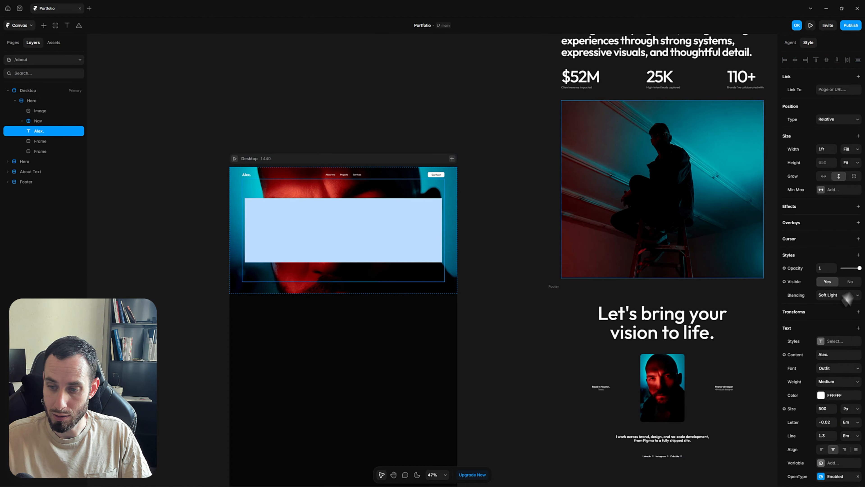
pyautogui.scroll(-3, 847, 298)
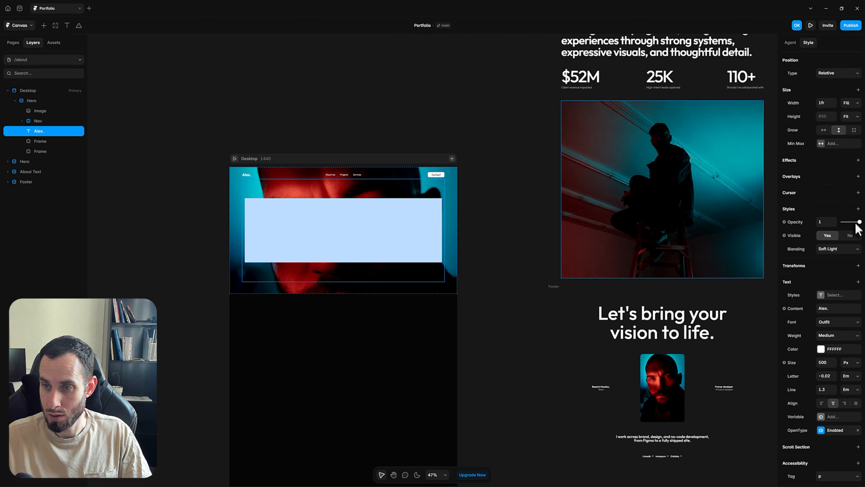
pyautogui.click(858, 209)
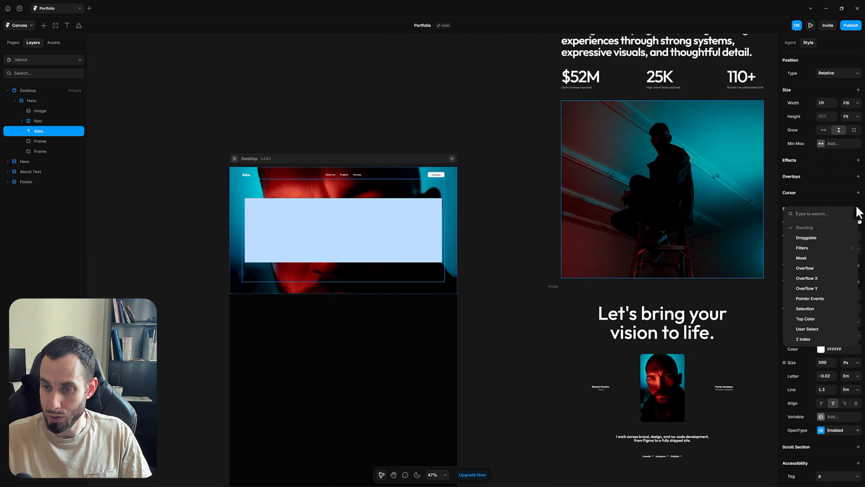
pyautogui.click(807, 340)
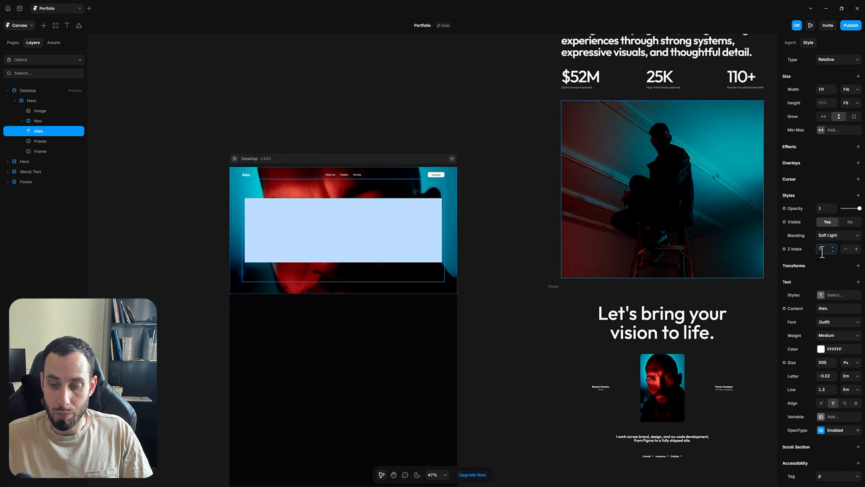
pyautogui.click(822, 250)
pyautogui.write('1')
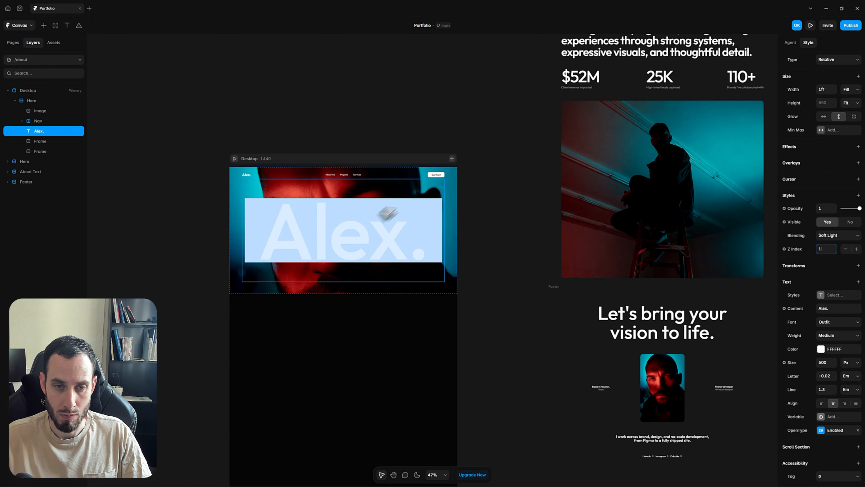
pyautogui.hotkey('ctrl', 'z')
pyautogui.hotkey('ctrl', 'z')
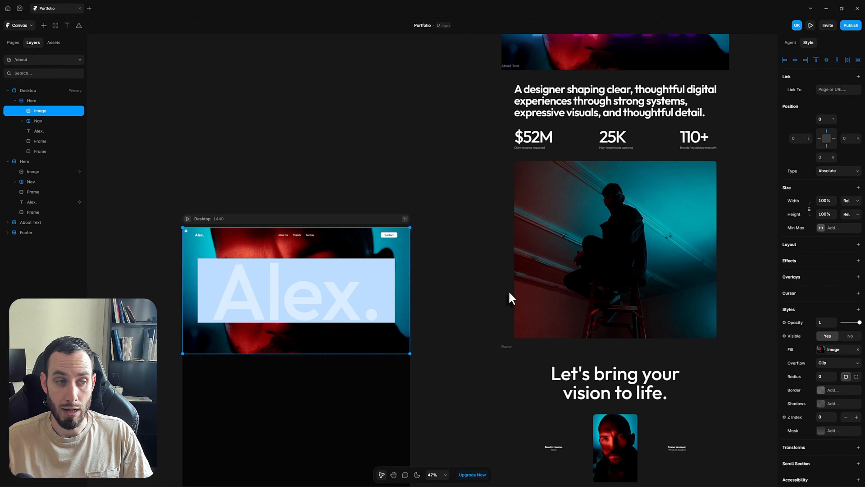
# Change the light-blue box's fill to deep purple at 20% opacity
pyautogui.click(54, 152)
pyautogui.click(826, 350)
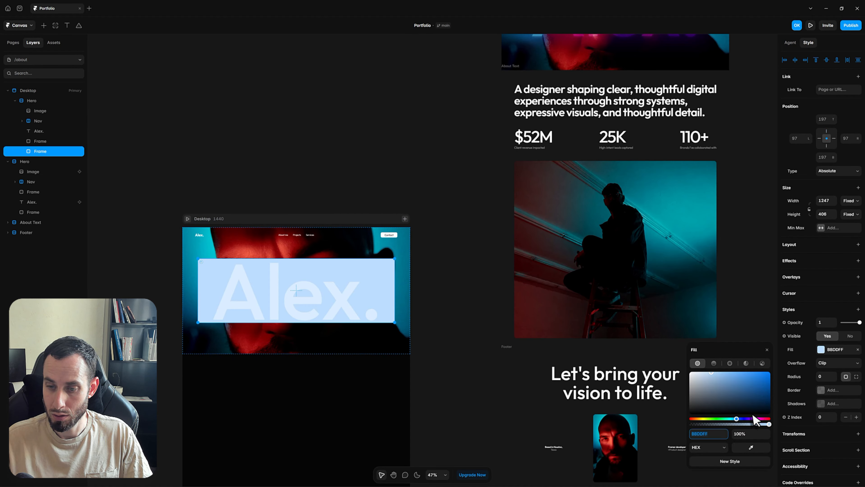
pyautogui.click(750, 419)
pyautogui.click(760, 392)
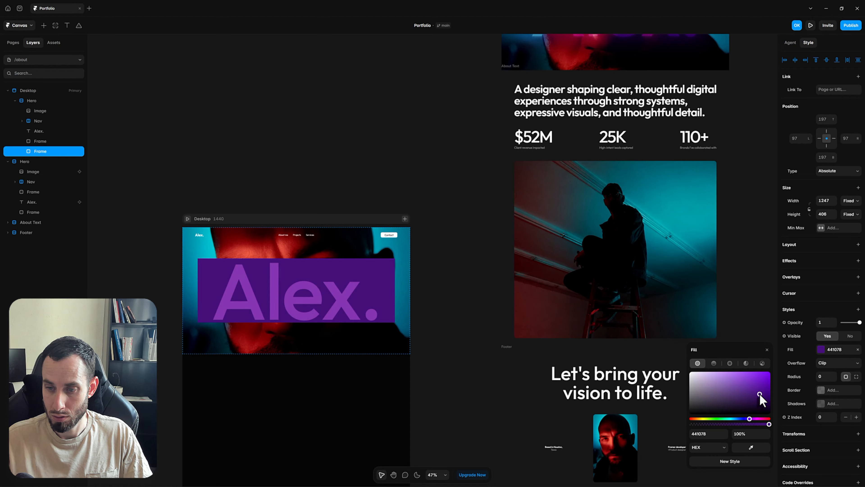
pyautogui.moveTo(761, 393); pyautogui.dragTo(762, 392)
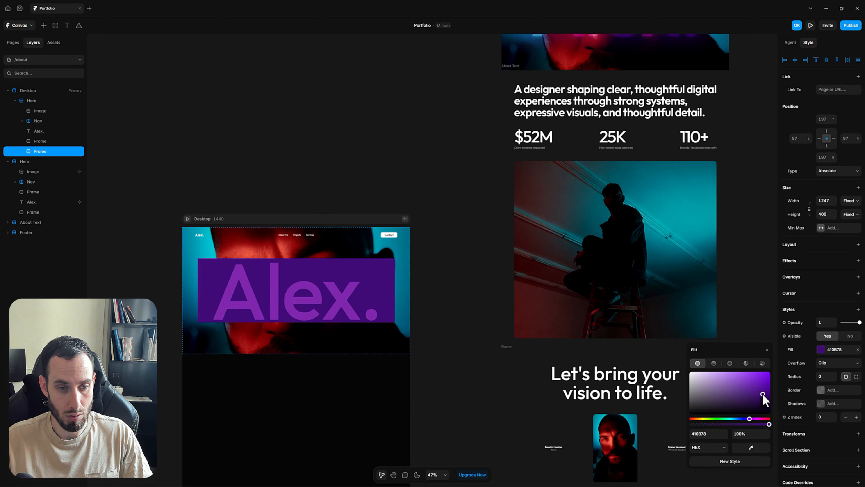
pyautogui.click(751, 433)
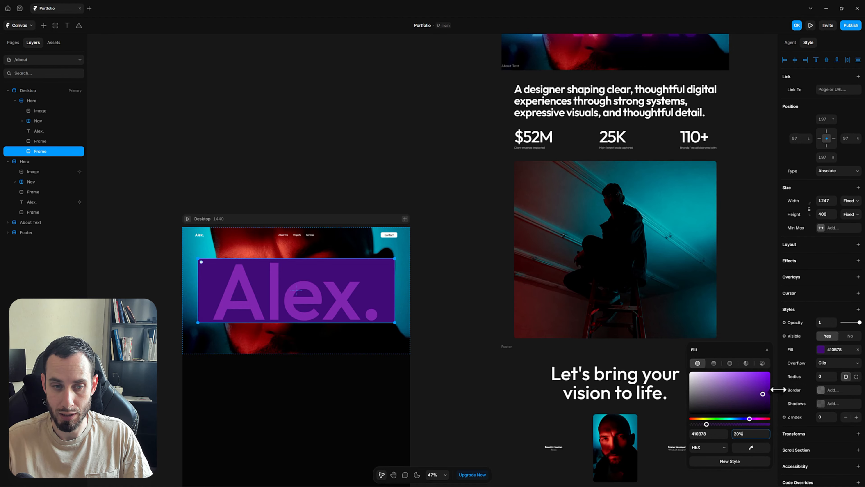
pyautogui.write('20')
pyautogui.press('Return')
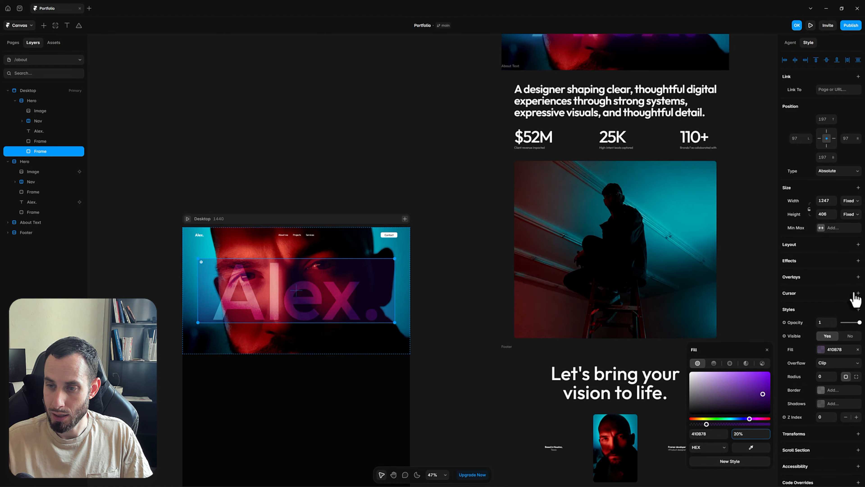
# Add a blur filter of 50 to the box
pyautogui.click(857, 310)
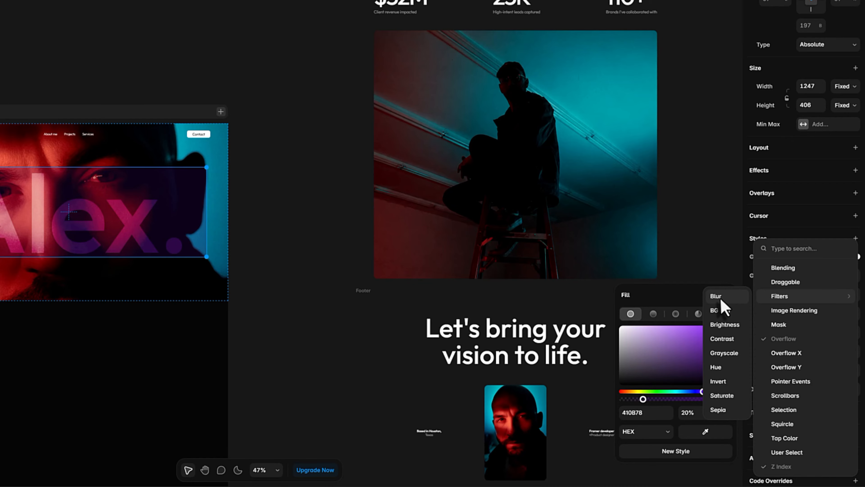
pyautogui.click(720, 297)
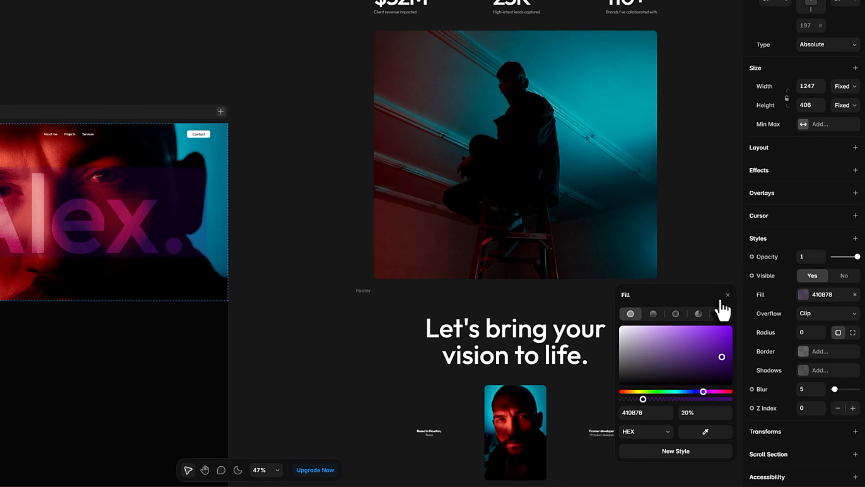
pyautogui.click(812, 385)
pyautogui.write('0')
pyautogui.press('Return')
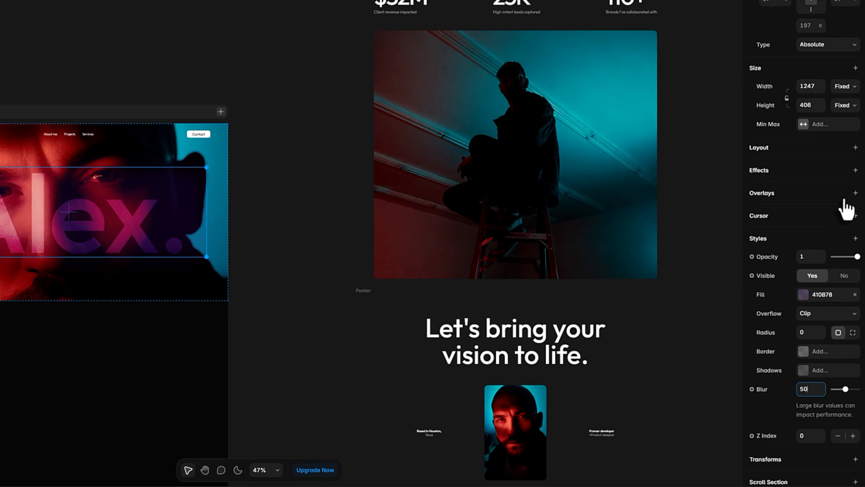
# Set the box's blending mode to Lighten
pyautogui.click(855, 239)
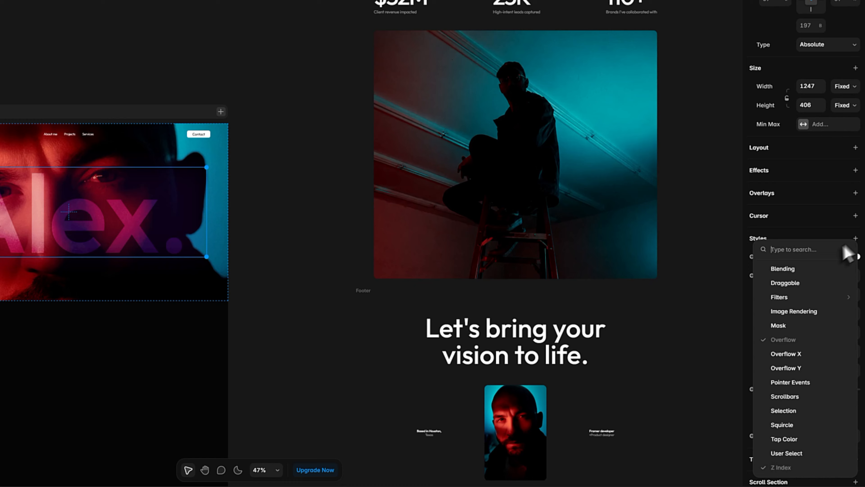
pyautogui.click(807, 269)
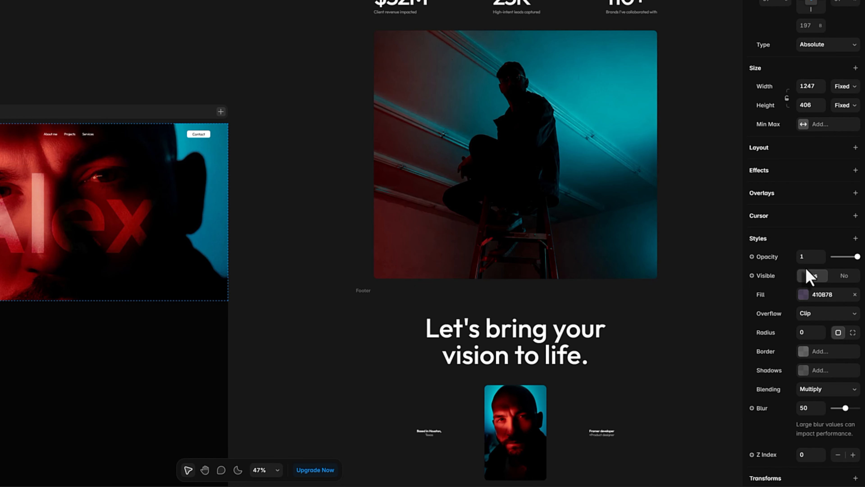
pyautogui.click(818, 389)
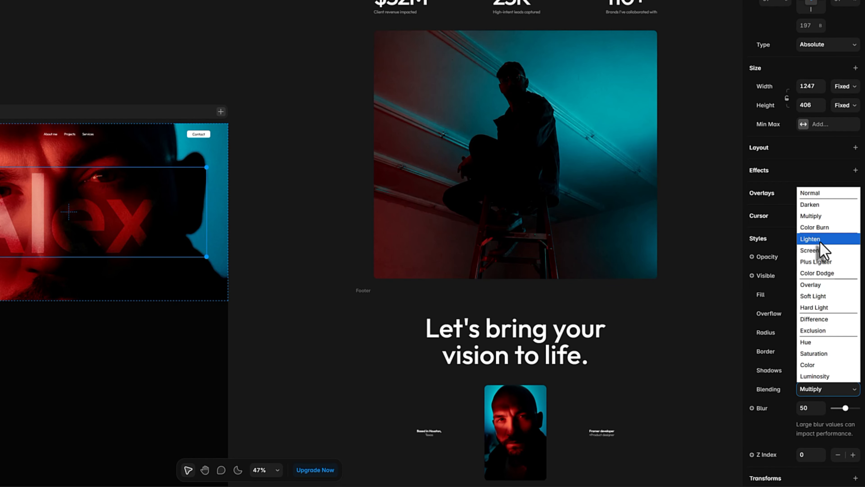
pyautogui.click(821, 241)
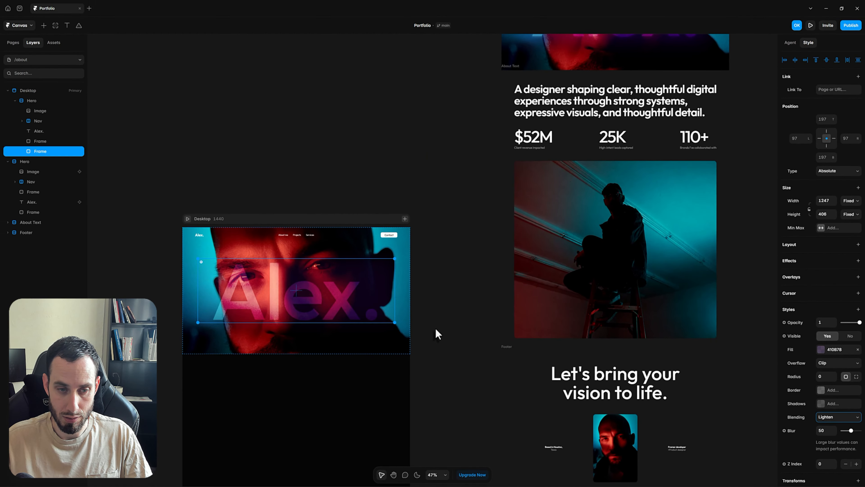
# Check the hero layers, then shift the glow box's fill to a brighter purple
pyautogui.click(33, 212)
pyautogui.click(39, 141)
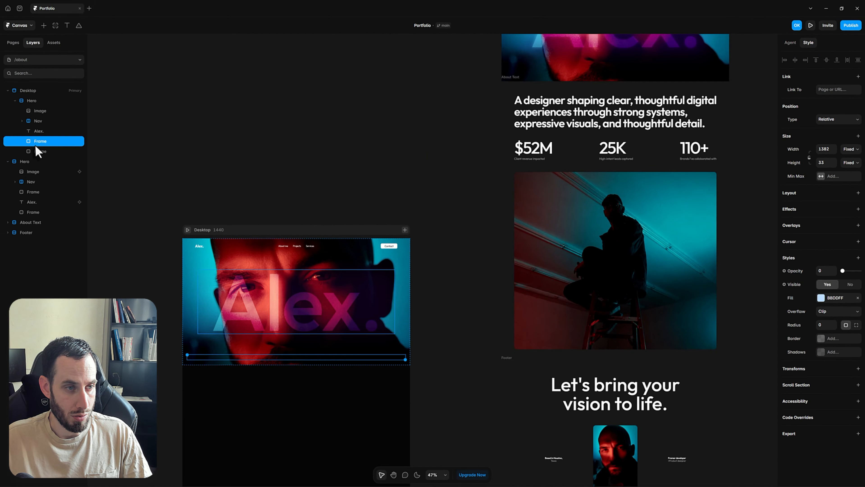
pyautogui.click(177, 306)
pyautogui.click(232, 332)
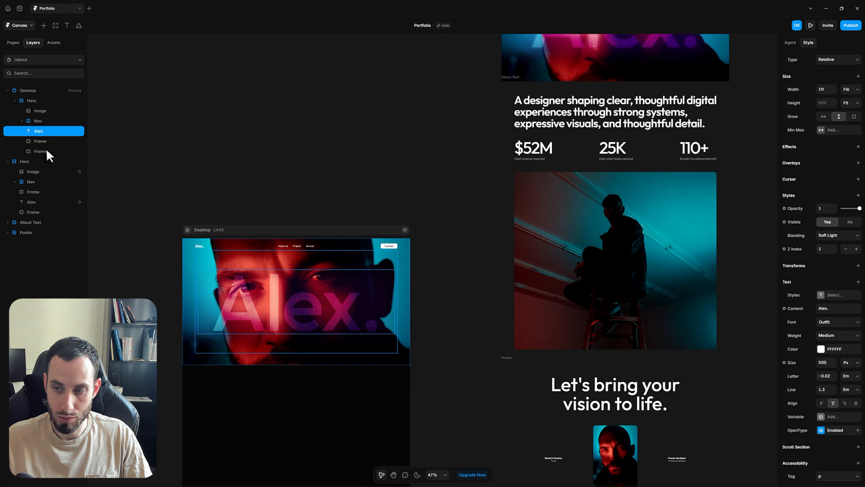
pyautogui.click(38, 141)
pyautogui.click(40, 151)
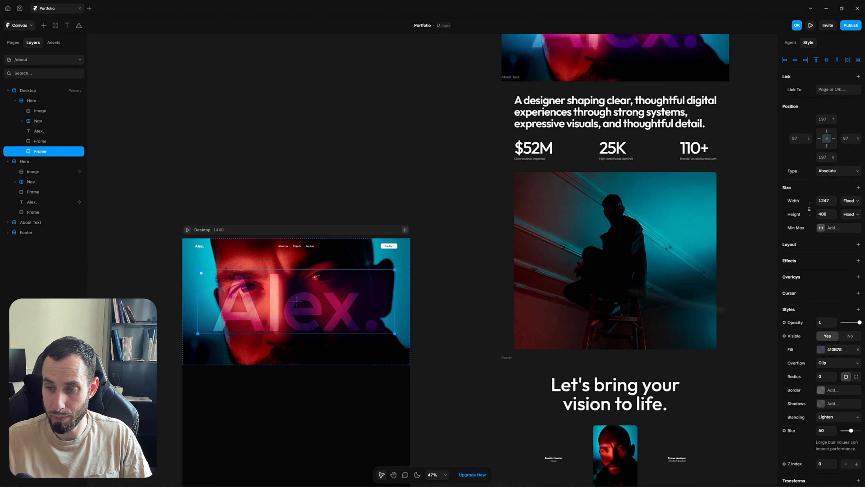
pyautogui.click(821, 351)
pyautogui.moveTo(749, 386); pyautogui.dragTo(760, 373)
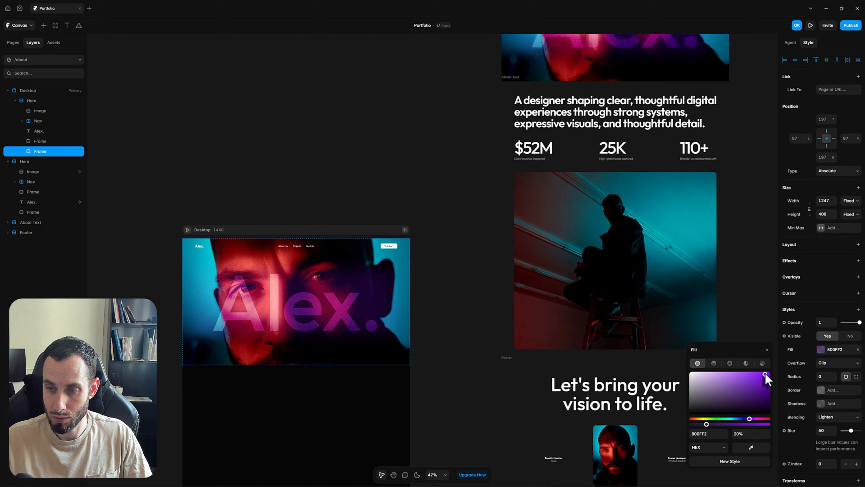
pyautogui.moveTo(767, 376)
pyautogui.mouseDown()
pyautogui.moveTo(719, 377)
pyautogui.moveTo(761, 396)
pyautogui.moveTo(769, 382)
pyautogui.mouseUp()
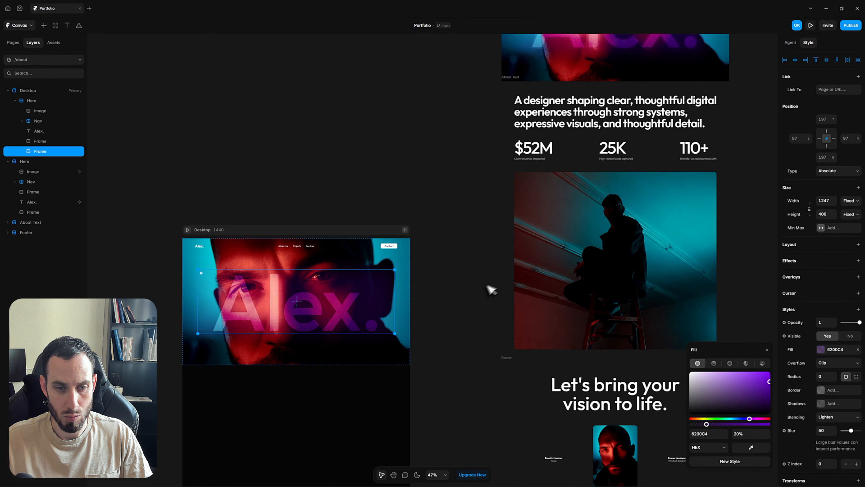
pyautogui.click(480, 303)
pyautogui.scroll(-2, 457, 237)
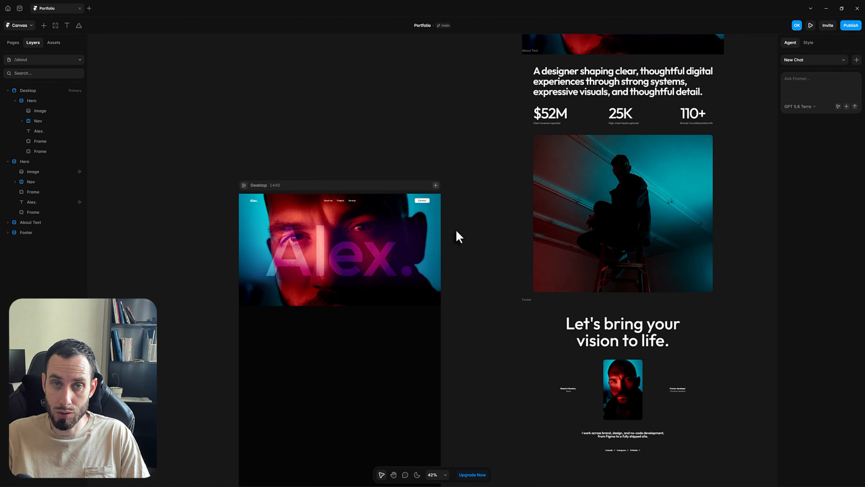
# Add a Scroll Speed effect set to 60% to the hero image
pyautogui.click(439, 236)
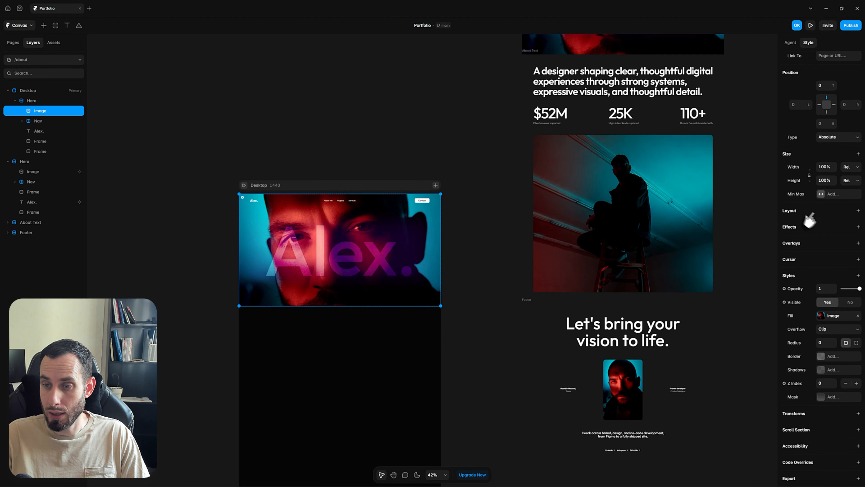
pyautogui.click(858, 227)
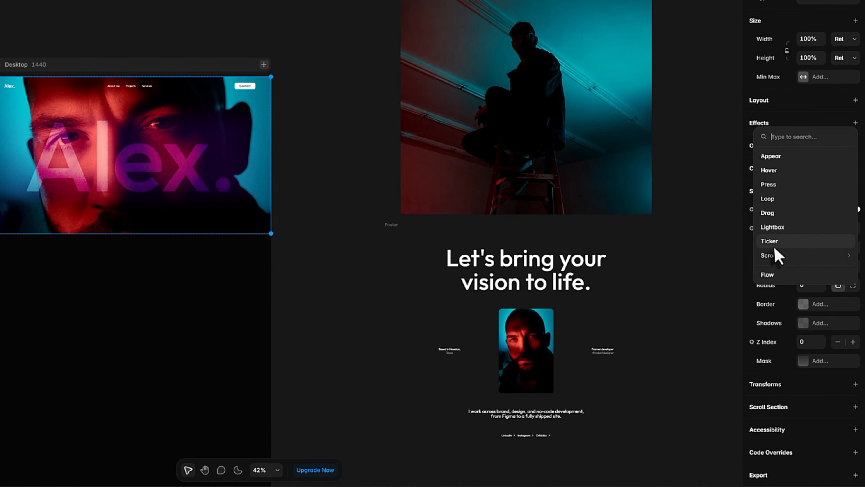
pyautogui.moveTo(776, 256)
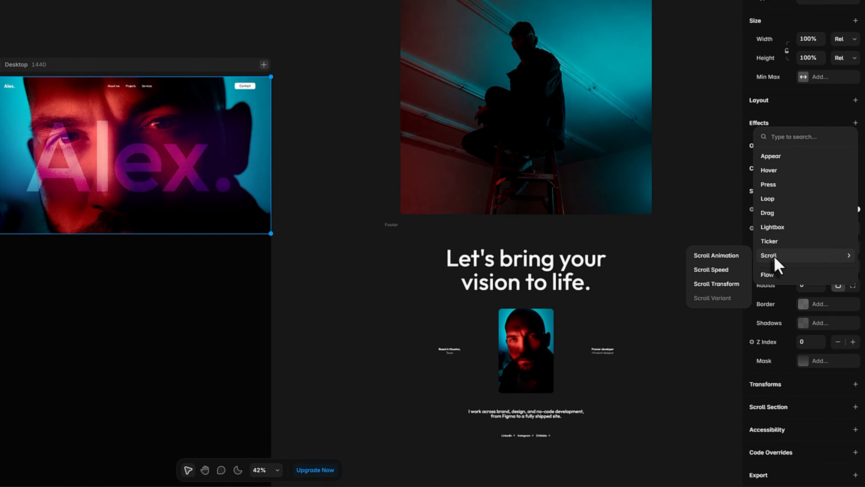
pyautogui.click(708, 270)
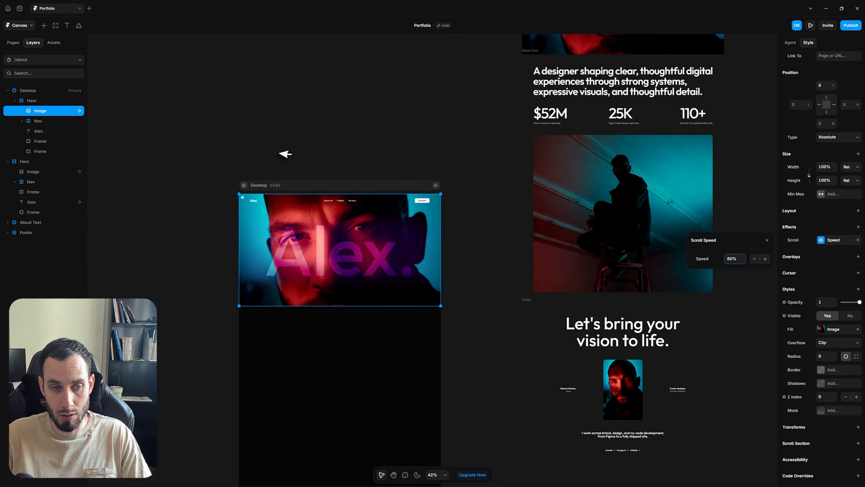
pyautogui.click(35, 52)
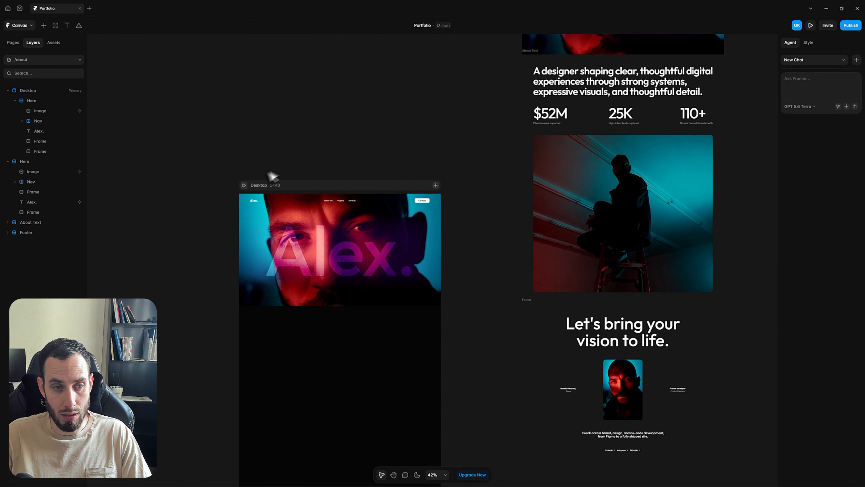
pyautogui.click(244, 184)
pyautogui.scroll(-6, 511, 171)
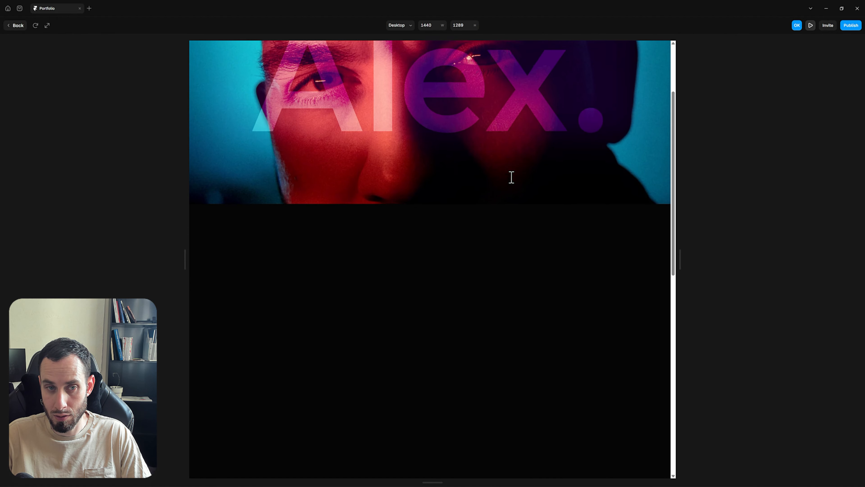
pyautogui.scroll(5, 512, 177)
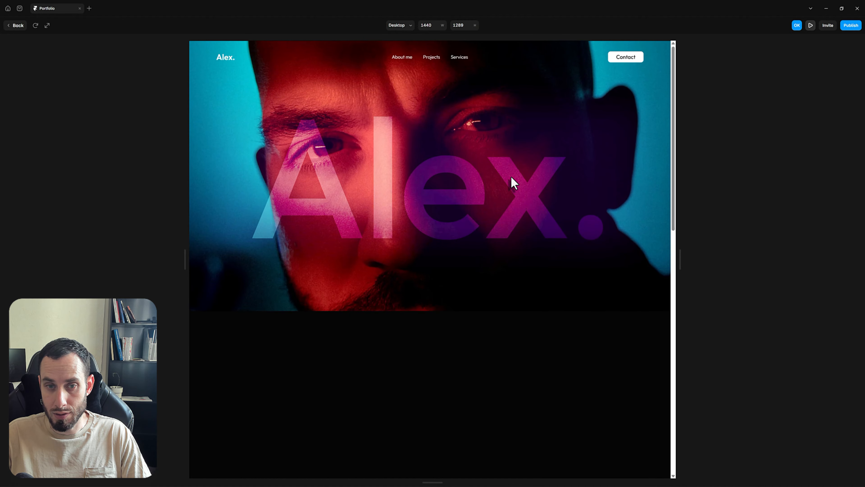
pyautogui.scroll(-4, 512, 177)
pyautogui.scroll(-2, 511, 176)
pyautogui.scroll(6, 511, 177)
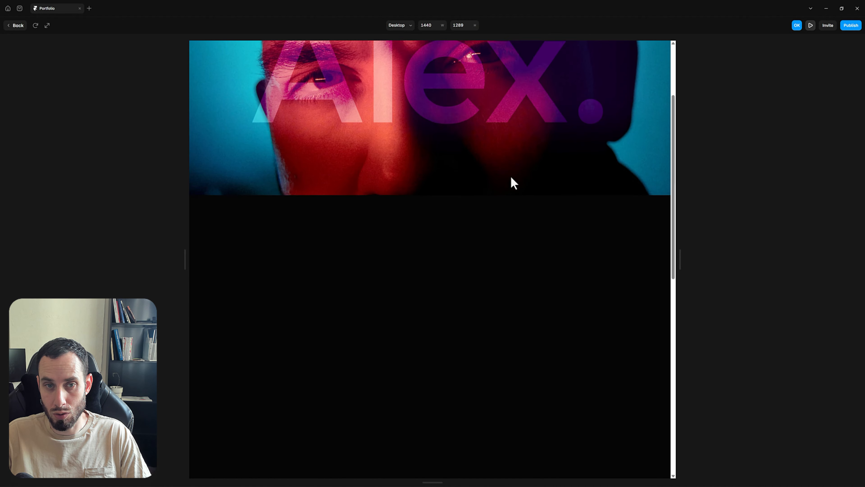
pyautogui.click(16, 25)
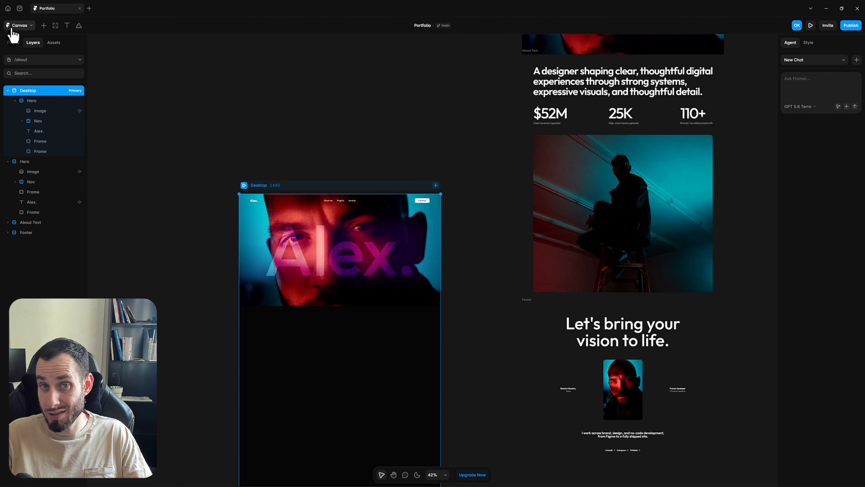
# Add a Scroll Transform effect to the hero image, starting at opacity 1 and scale 1
pyautogui.click(438, 215)
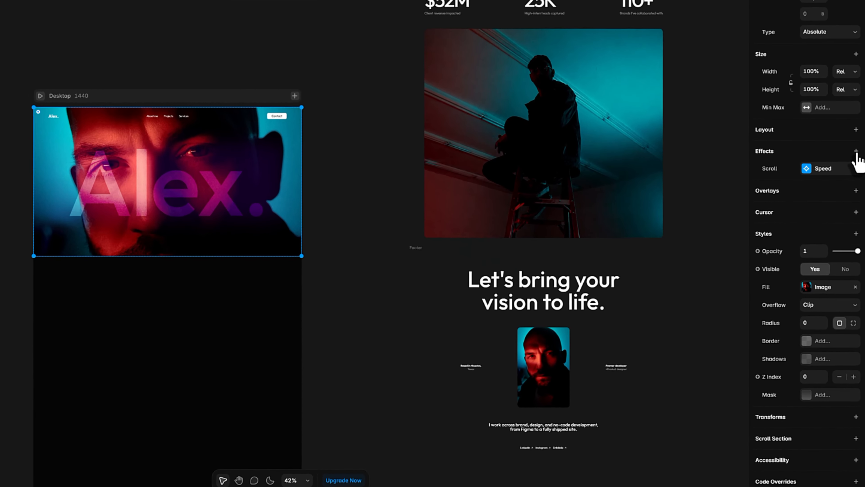
pyautogui.click(858, 227)
pyautogui.moveTo(824, 267)
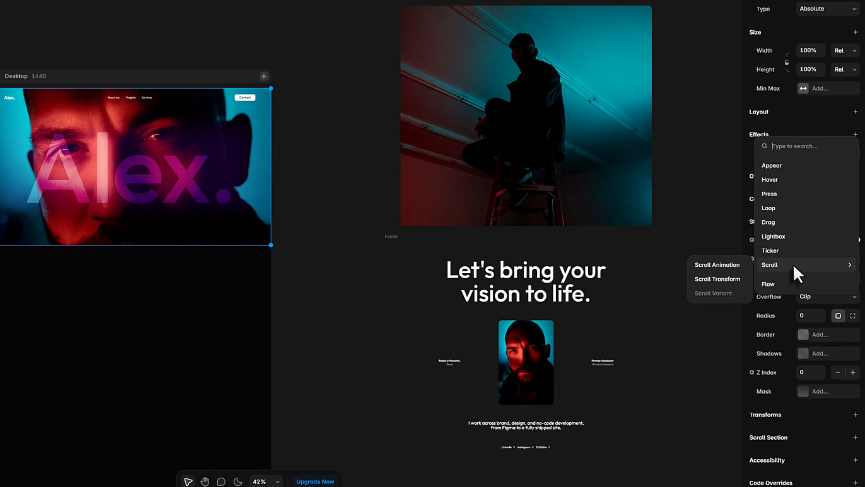
pyautogui.click(718, 281)
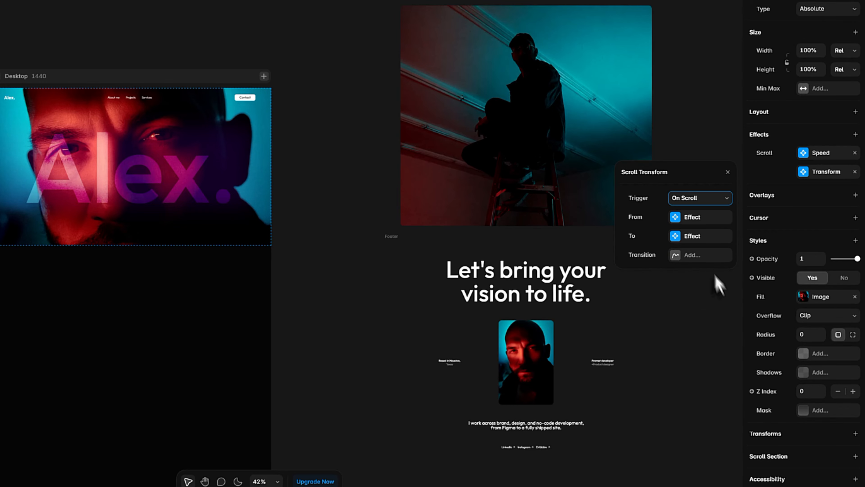
pyautogui.click(676, 224)
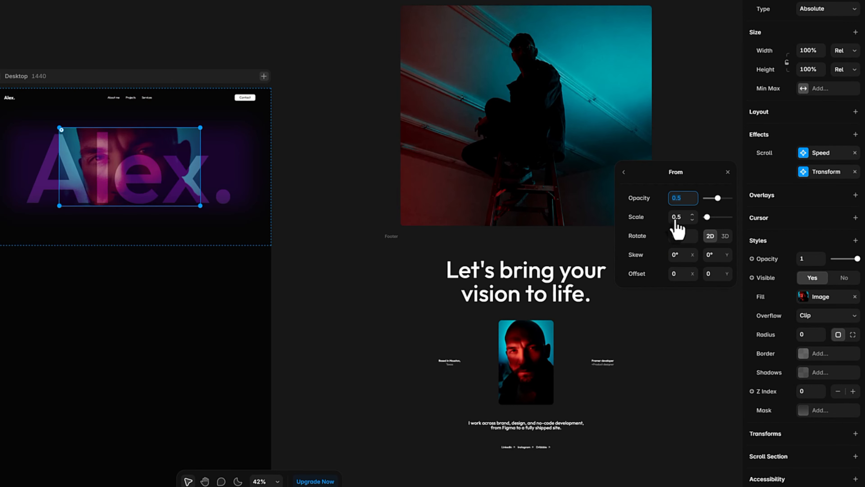
pyautogui.click(674, 197)
pyautogui.write('1')
pyautogui.press('Tab')
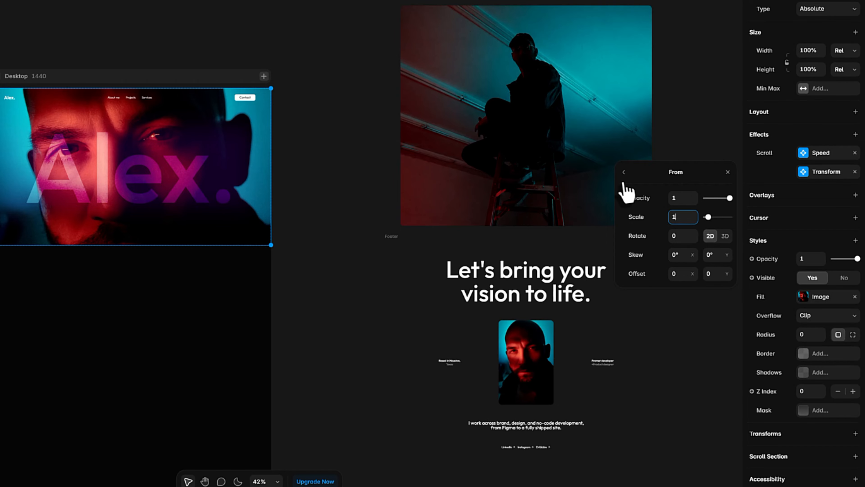
pyautogui.click(624, 173)
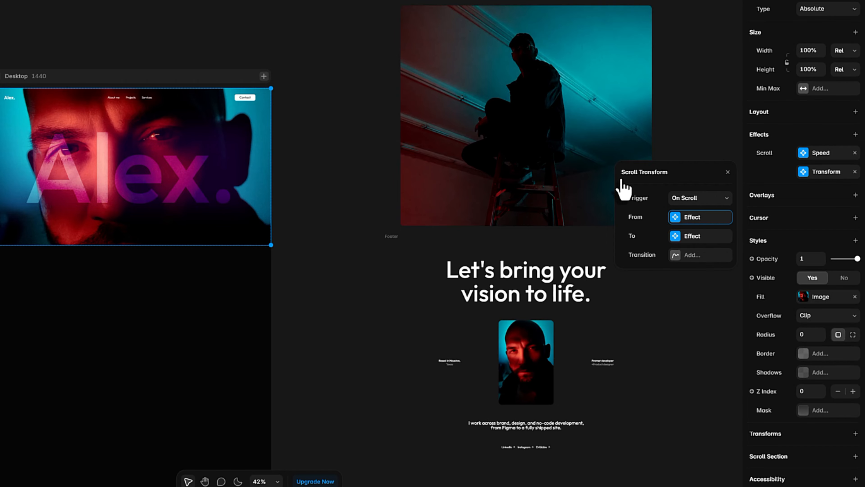
# Set the scroll transform's ending scale to 1.5
pyautogui.click(676, 238)
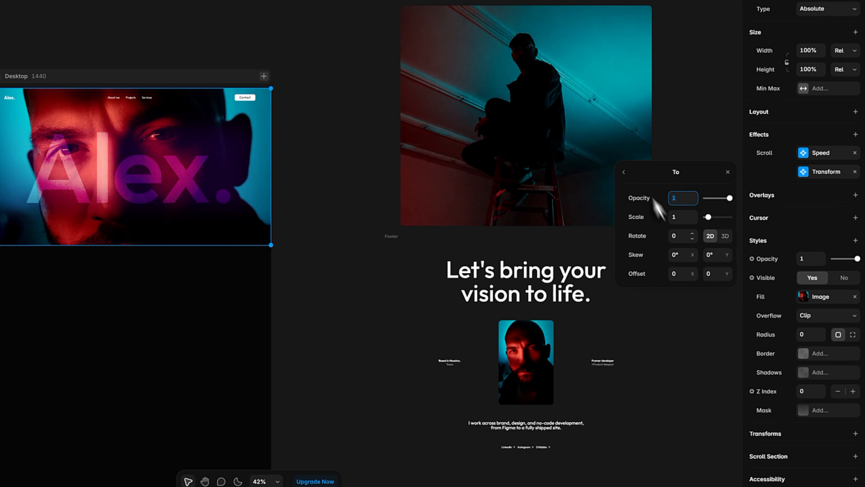
pyautogui.press('Tab')
pyautogui.write('1.5')
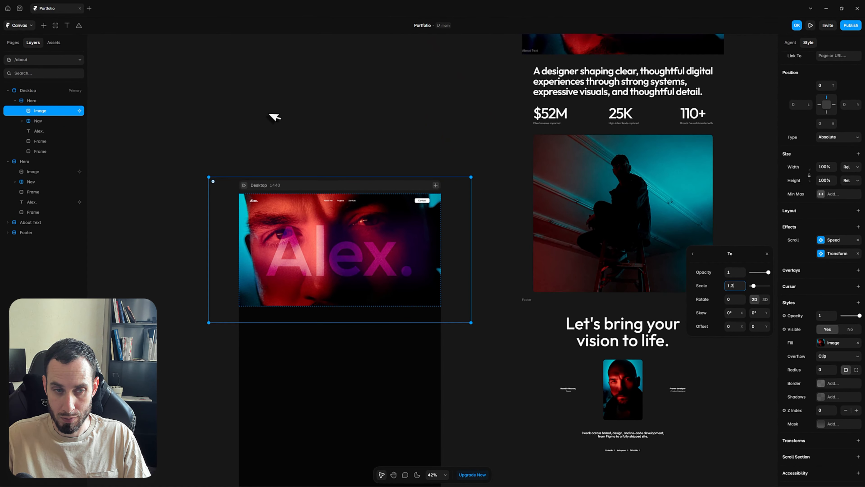
pyautogui.click(34, 9)
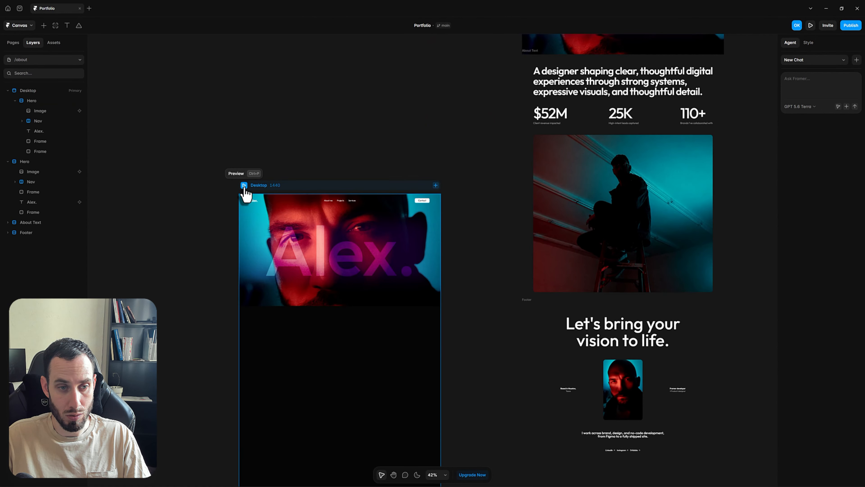
pyautogui.click(244, 186)
pyautogui.scroll(-5, 444, 194)
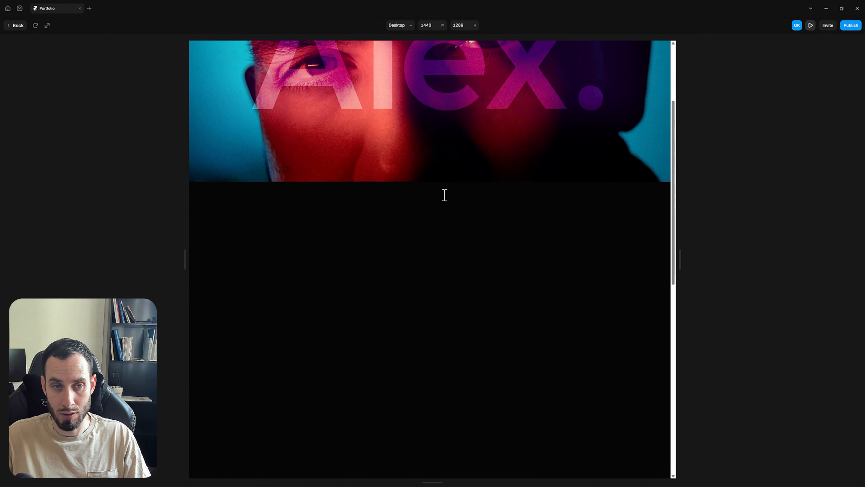
pyautogui.scroll(5, 445, 198)
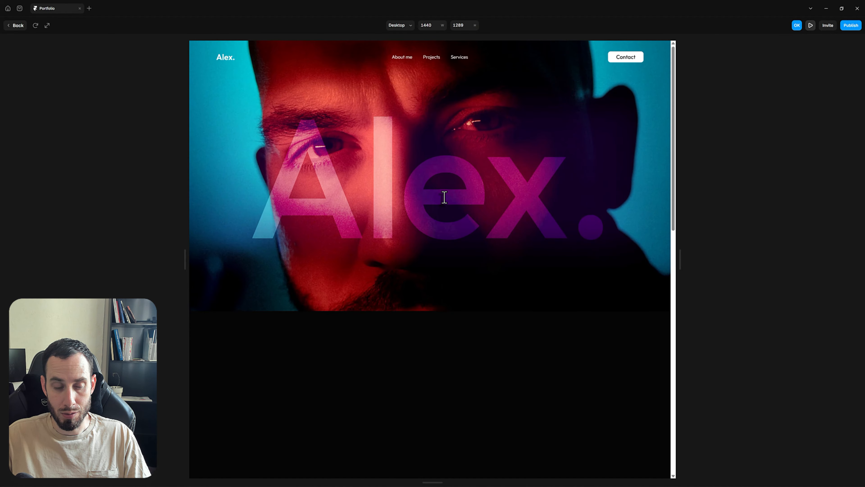
pyautogui.scroll(-2, 445, 197)
pyautogui.scroll(-4, 444, 197)
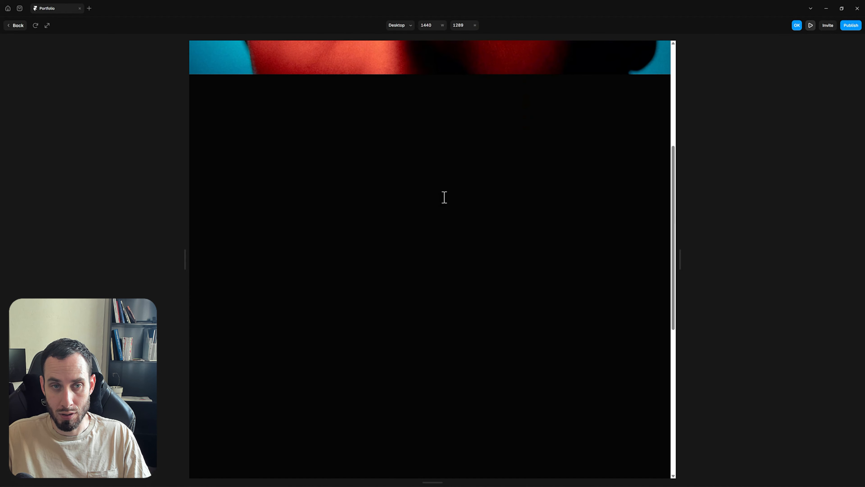
pyautogui.scroll(6, 445, 197)
pyautogui.scroll(-5, 444, 198)
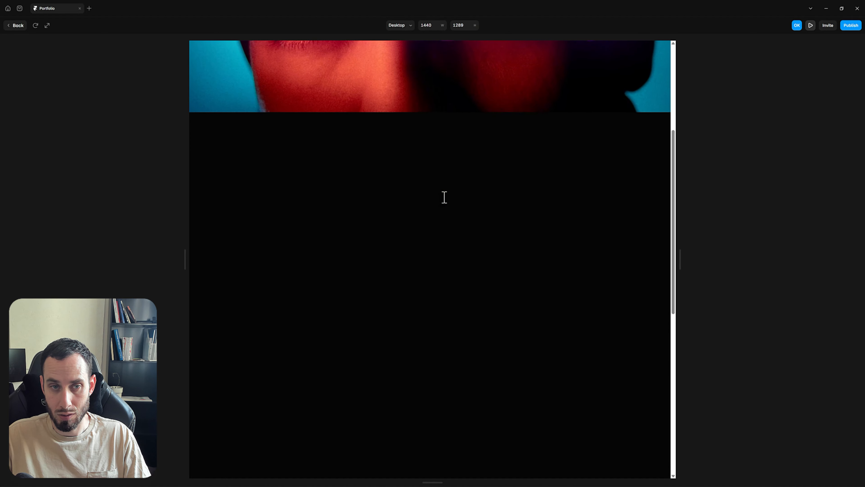
pyautogui.scroll(2, 445, 197)
pyautogui.scroll(5, 444, 197)
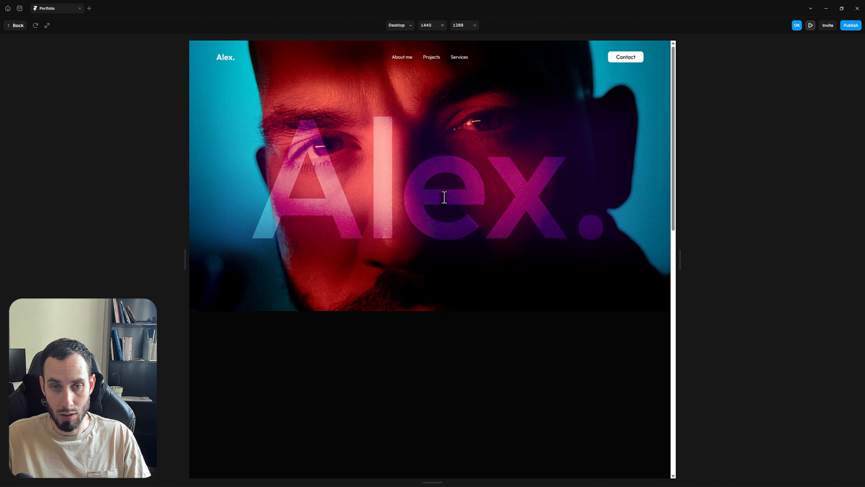
pyautogui.scroll(-7, 445, 197)
pyautogui.scroll(-1, 444, 197)
pyautogui.scroll(6, 445, 197)
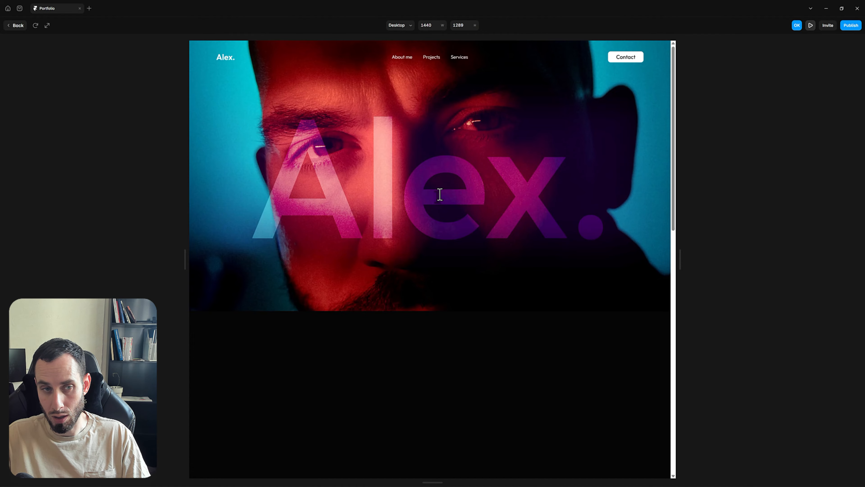
pyautogui.scroll(-7, 440, 195)
pyautogui.scroll(7, 440, 199)
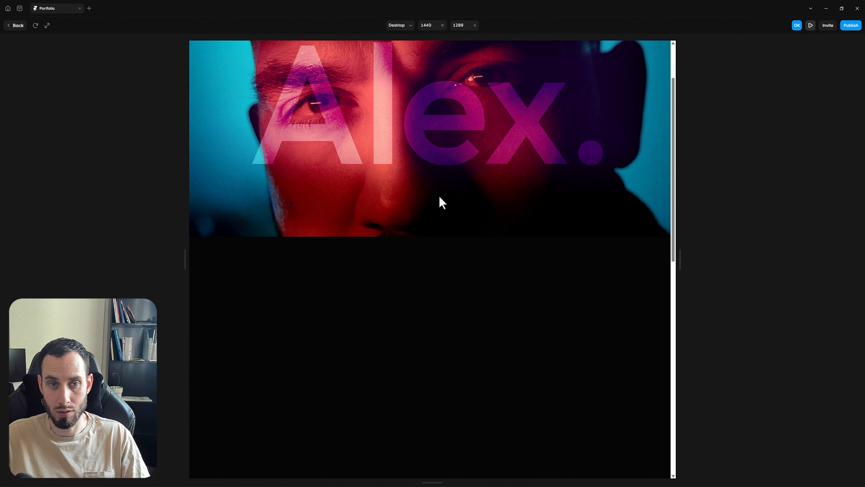
# Back on the canvas, add a 20% Scroll Speed effect to the Alex. headline
pyautogui.click(16, 25)
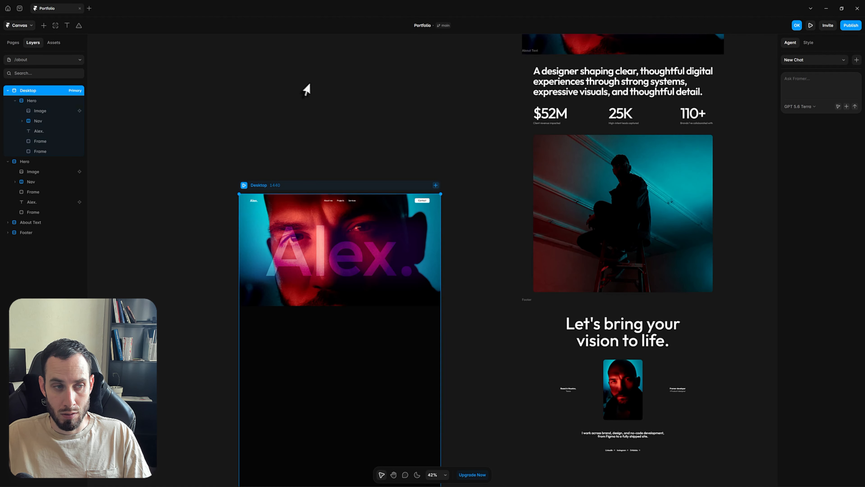
pyautogui.click(314, 91)
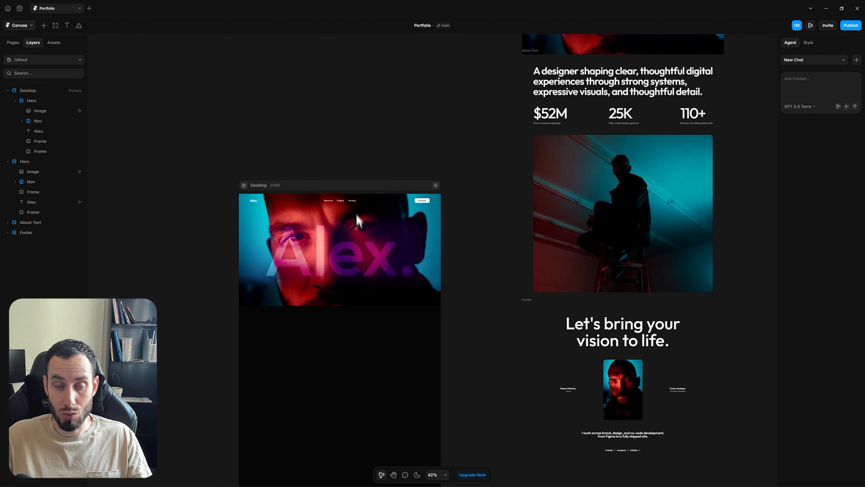
pyautogui.click(352, 250)
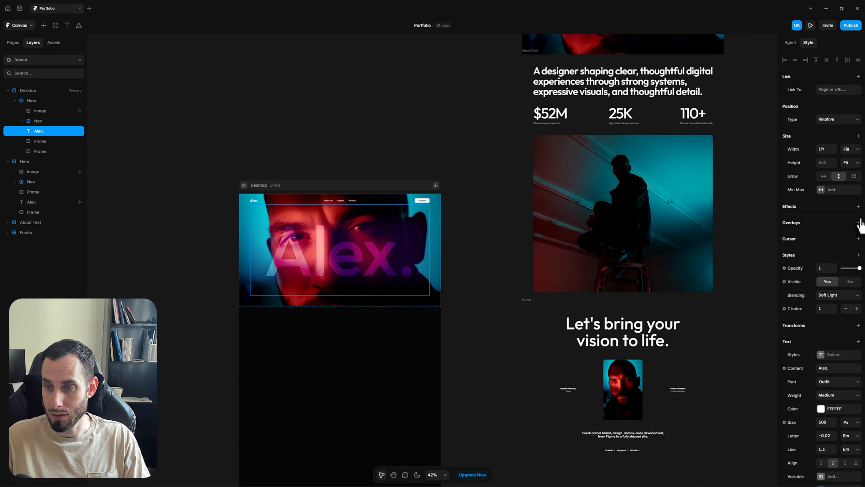
pyautogui.click(858, 207)
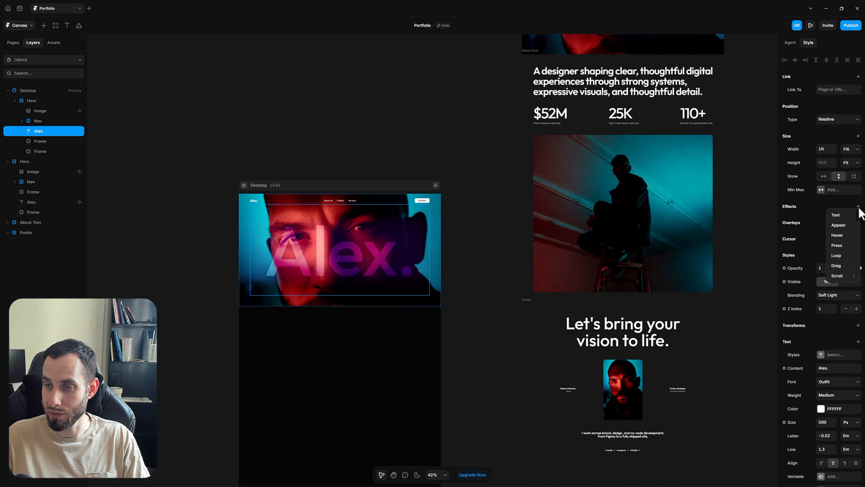
pyautogui.moveTo(842, 276)
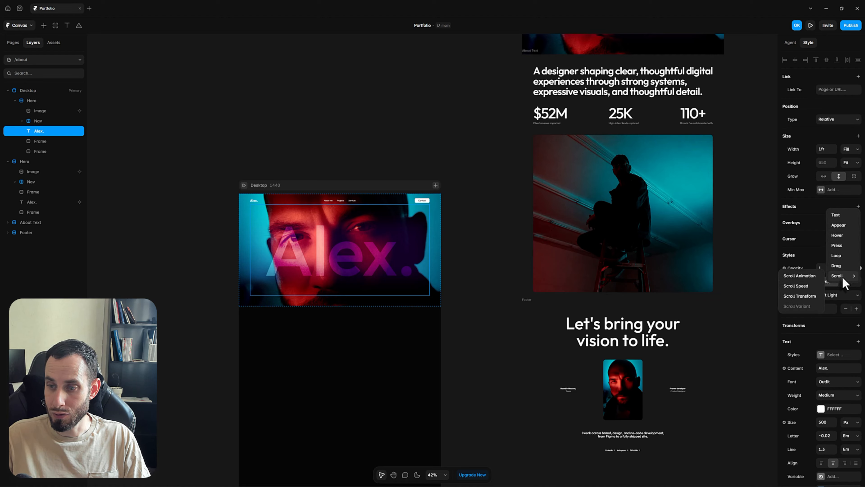
pyautogui.click(803, 286)
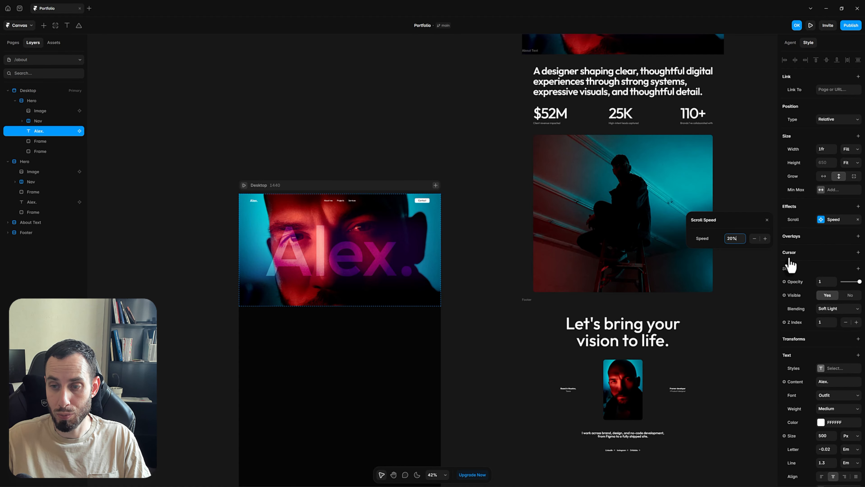
pyautogui.click(259, 164)
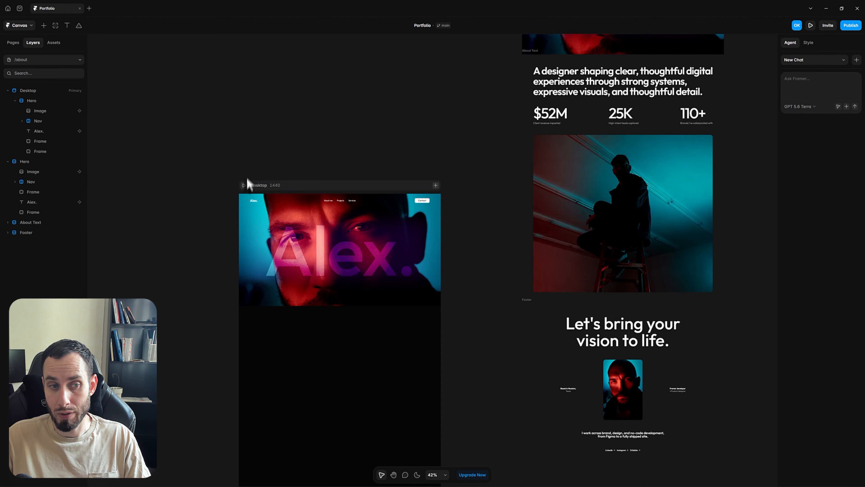
pyautogui.click(244, 185)
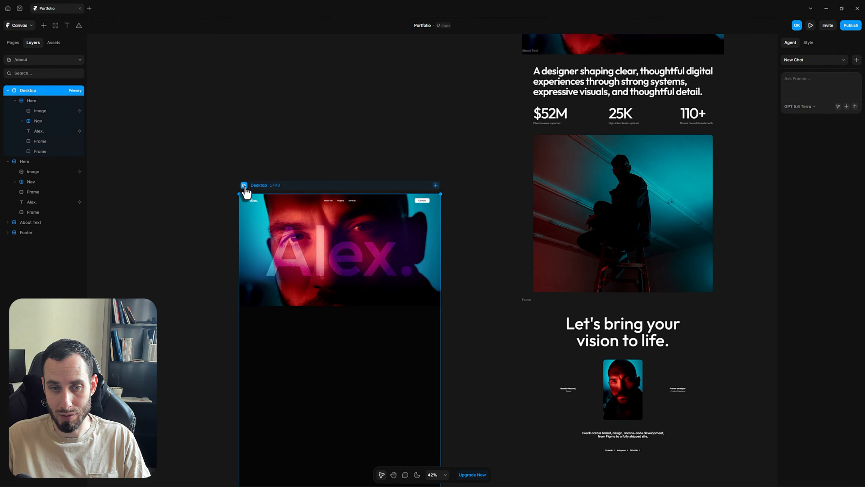
pyautogui.scroll(-5, 499, 219)
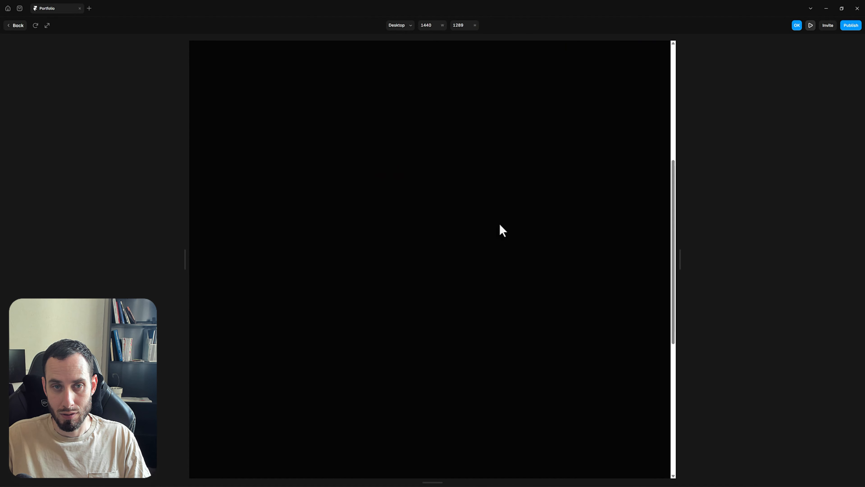
pyautogui.scroll(10, 498, 223)
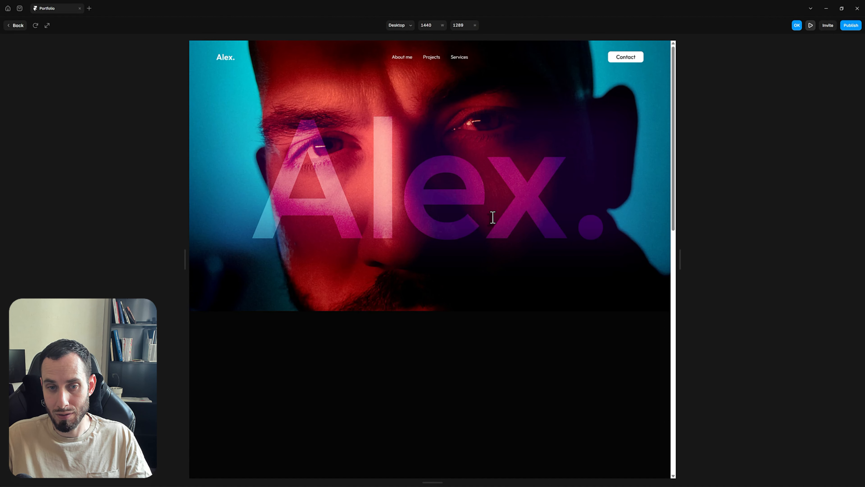
pyautogui.scroll(-5, 492, 218)
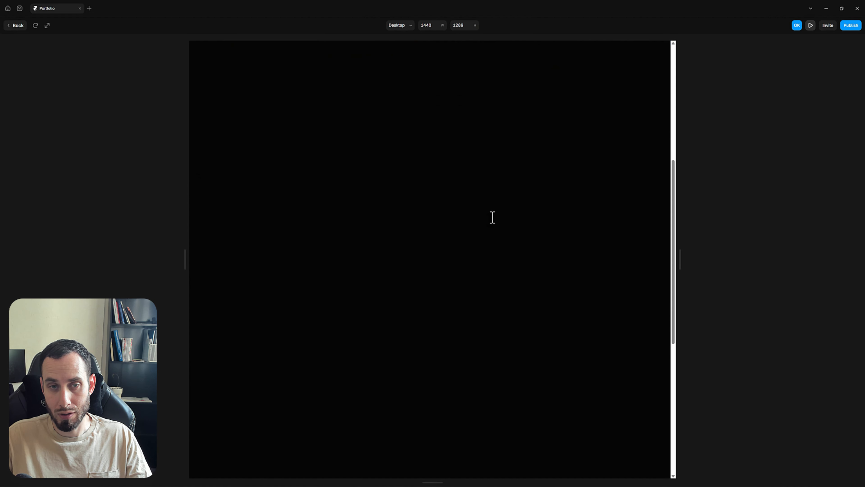
pyautogui.scroll(5, 493, 218)
pyautogui.scroll(-2, 493, 218)
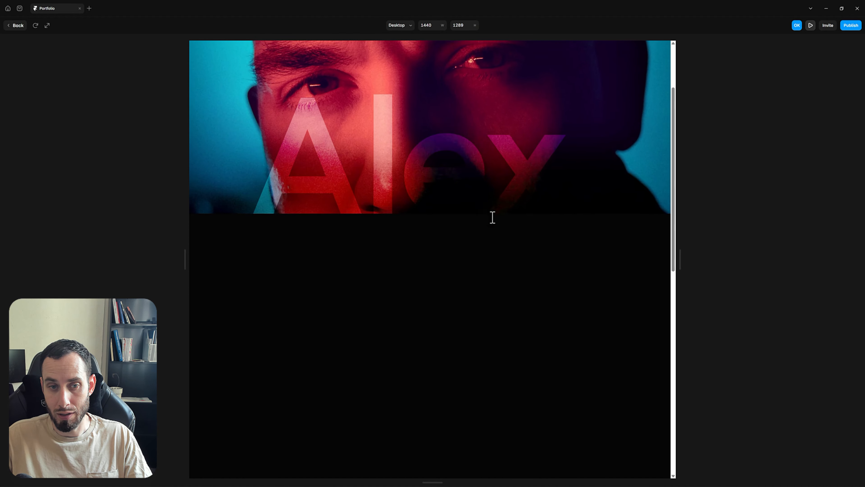
pyautogui.scroll(-3, 493, 217)
pyautogui.scroll(5, 492, 218)
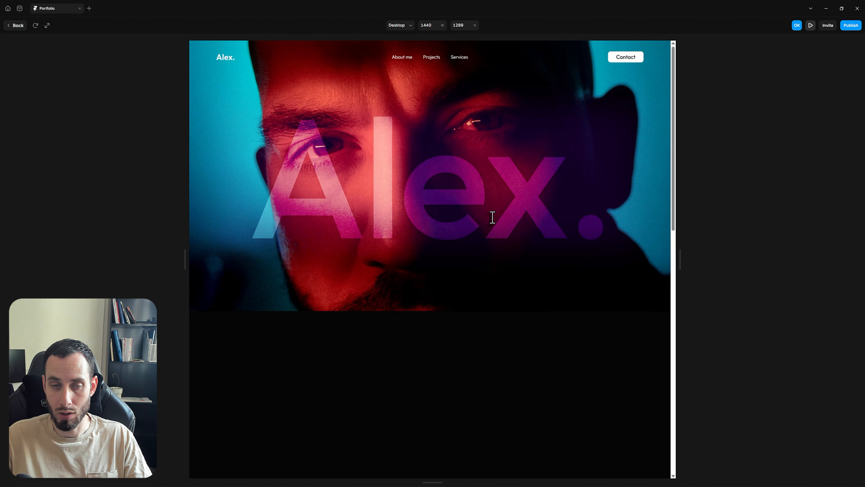
pyautogui.scroll(-5, 492, 217)
pyautogui.scroll(5, 493, 218)
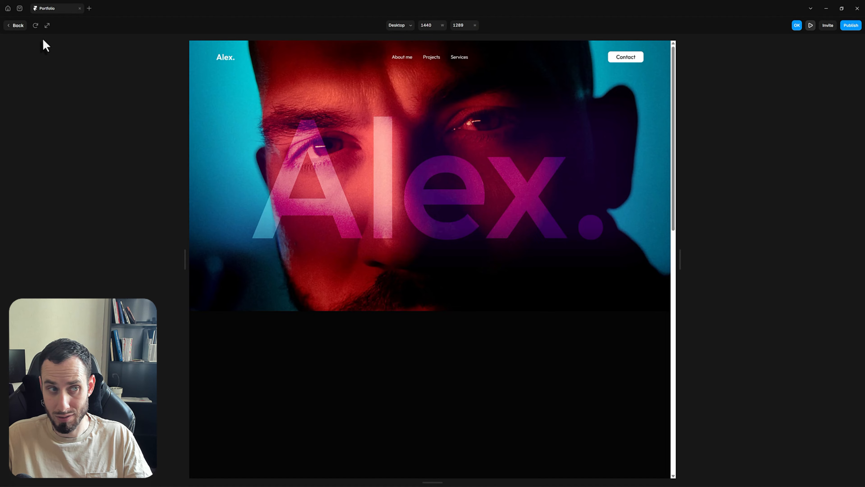
pyautogui.click(19, 28)
pyautogui.click(298, 91)
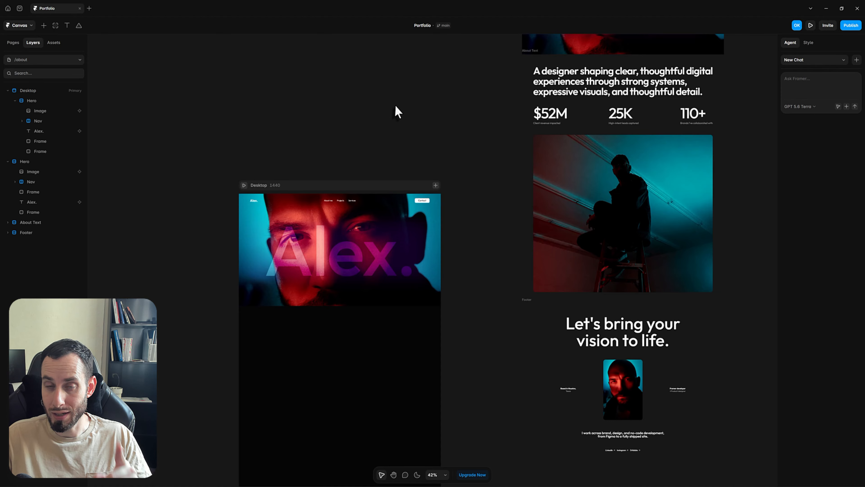
# Copy the 'Over a decade…' text layer from the Home page's Experience section
pyautogui.scroll(2, 511, 140)
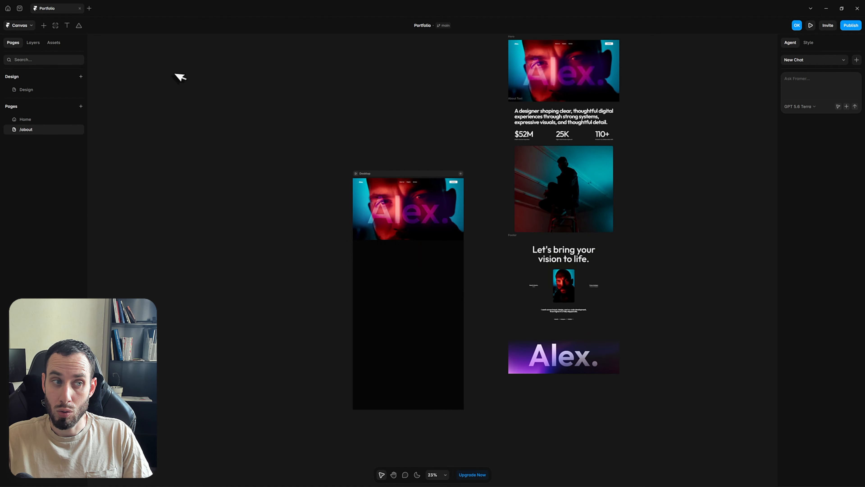
pyautogui.click(36, 119)
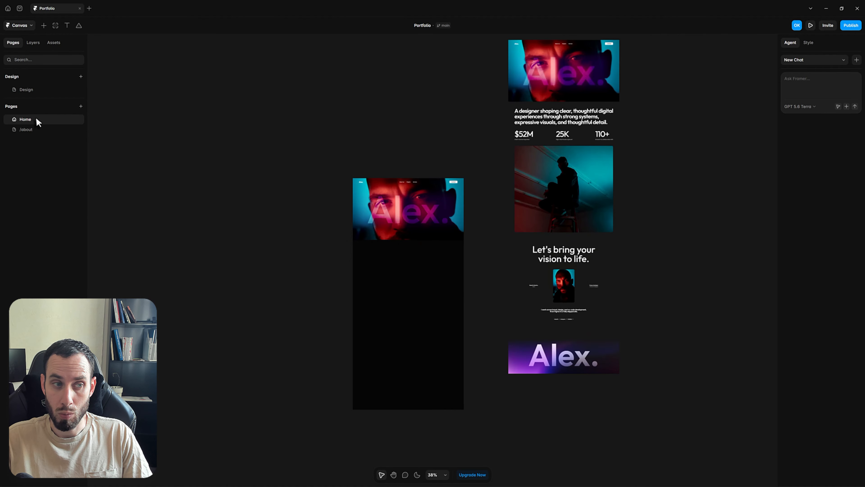
pyautogui.scroll(-3, 511, 319)
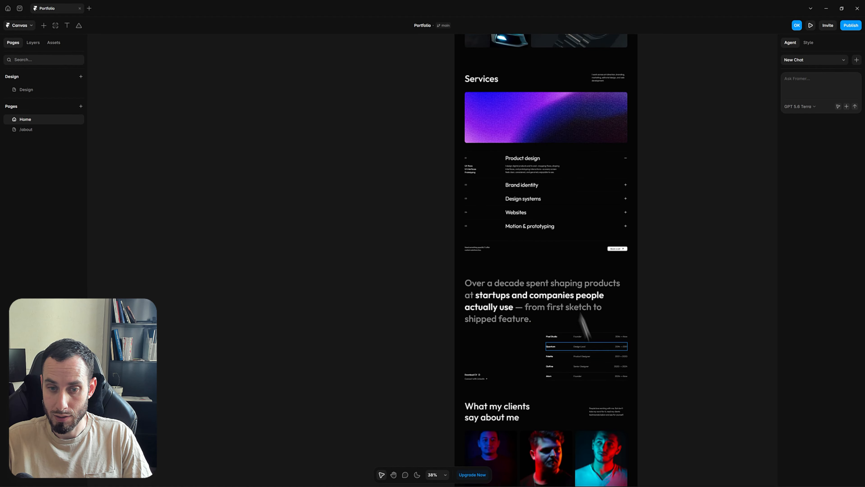
pyautogui.click(535, 313)
pyautogui.click(464, 344)
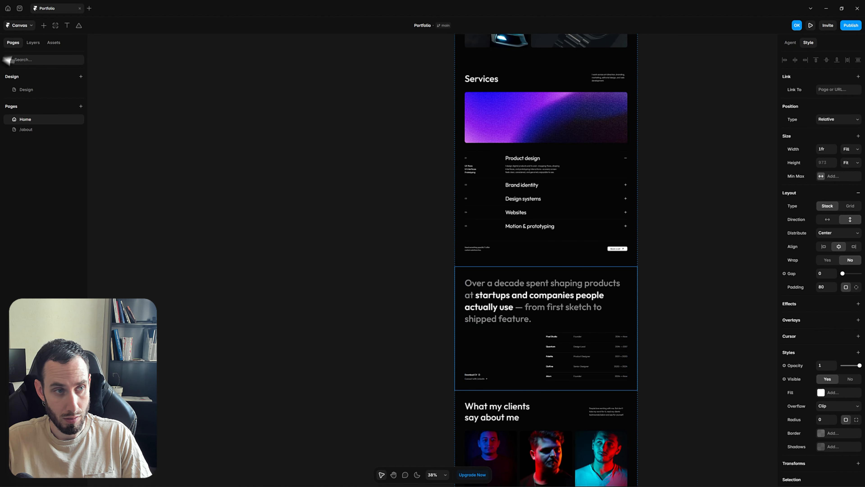
pyautogui.click(34, 42)
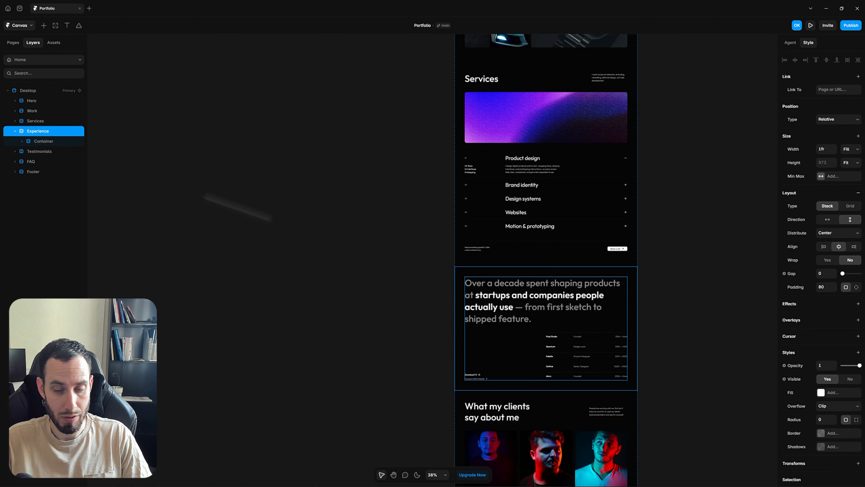
pyautogui.click(491, 308)
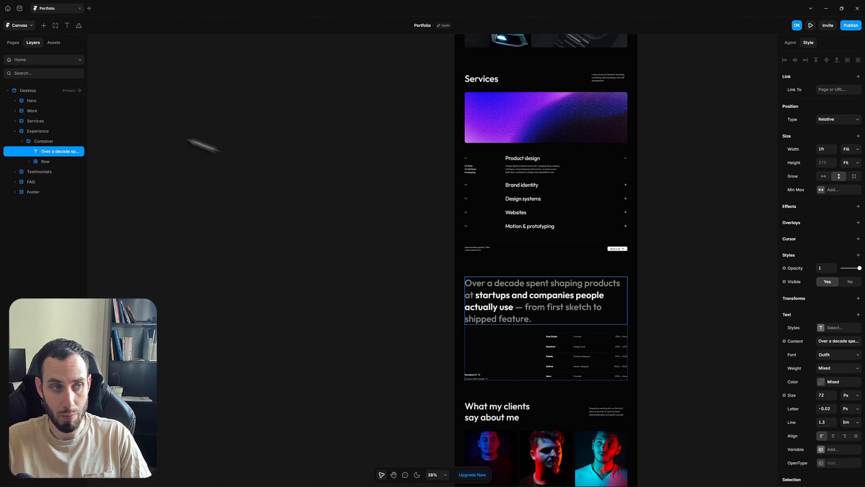
# Paste the paragraph into the /about page's Desktop frame
pyautogui.click(45, 60)
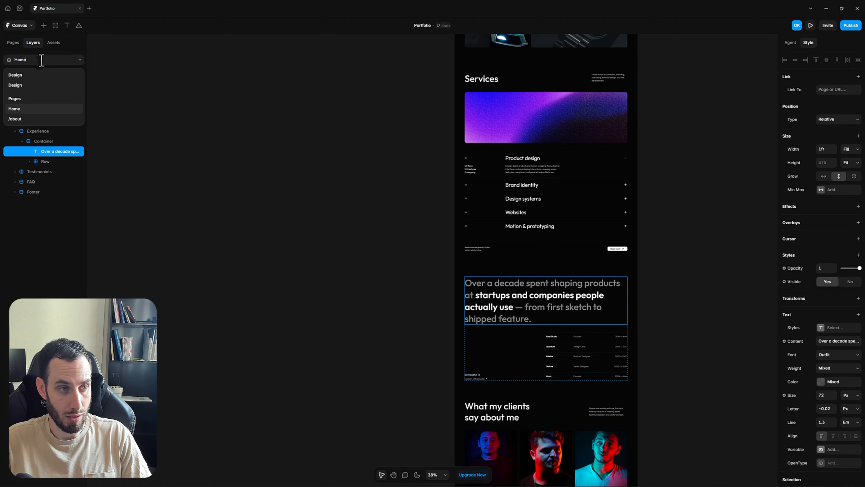
pyautogui.click(27, 119)
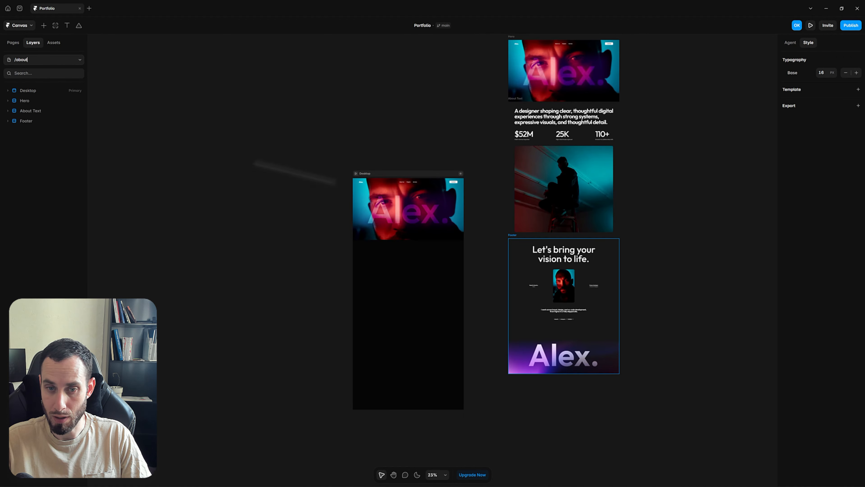
pyautogui.click(405, 181)
pyautogui.moveTo(398, 149); pyautogui.dragTo(395, 121)
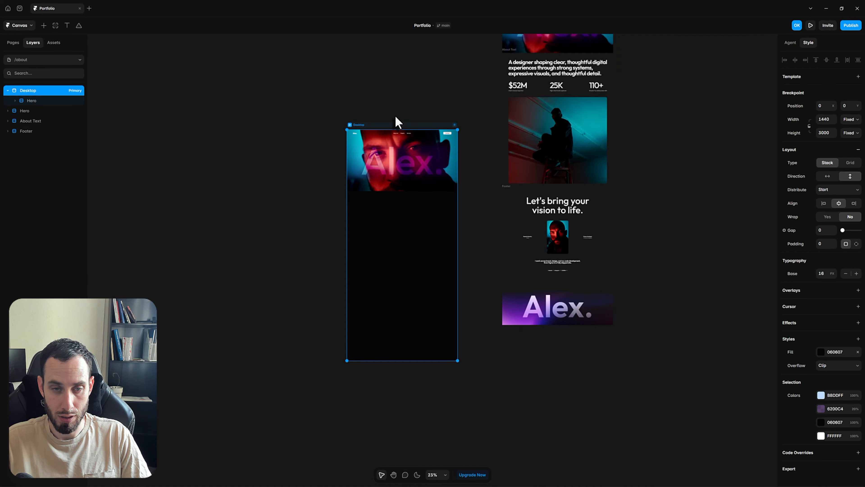
pyautogui.hotkey('ctrl', 'v')
# Replace the pasted paragraph's text with the designer statement from the About Text heading
pyautogui.scroll(5, 465, 149)
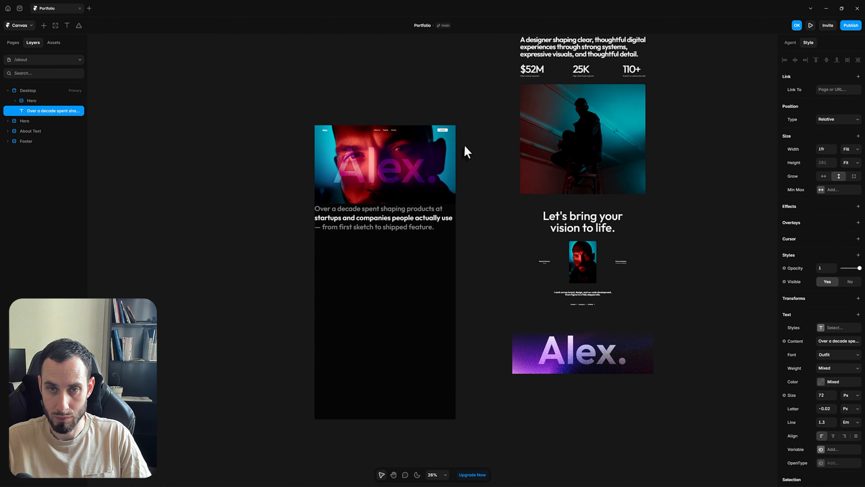
pyautogui.press('space')
pyautogui.moveTo(476, 147); pyautogui.dragTo(484, 201)
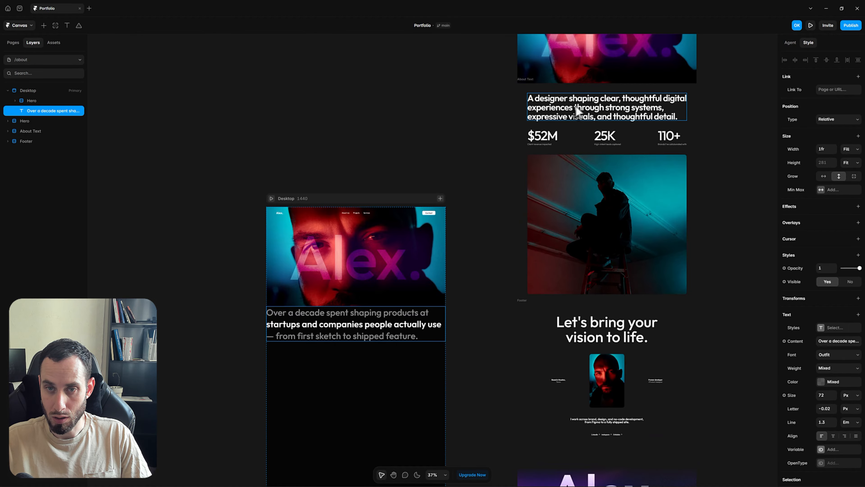
pyautogui.click(560, 109)
pyautogui.doubleClick(560, 109)
pyautogui.hotkey('ctrl', 'a')
pyautogui.hotkey('ctrl', 'c')
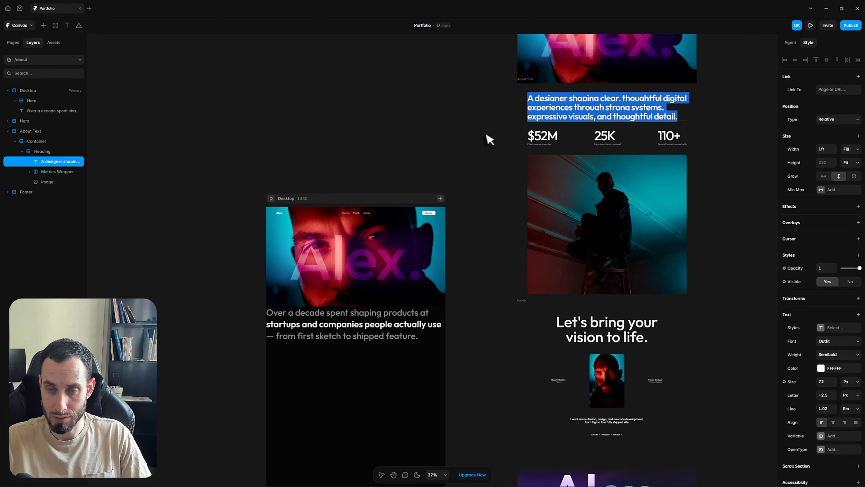
pyautogui.press('Escape')
pyautogui.click(371, 337)
pyautogui.doubleClick(371, 337)
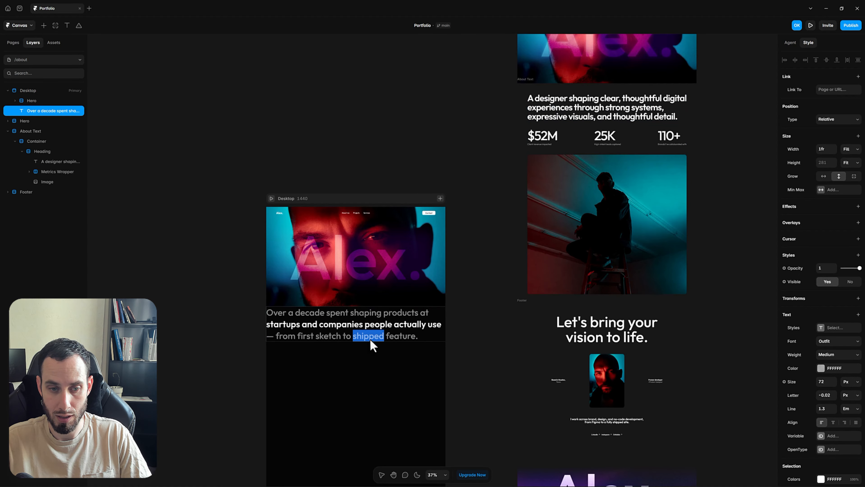
pyautogui.hotkey('ctrl', 'a')
pyautogui.hotkey('ctrl', 'v')
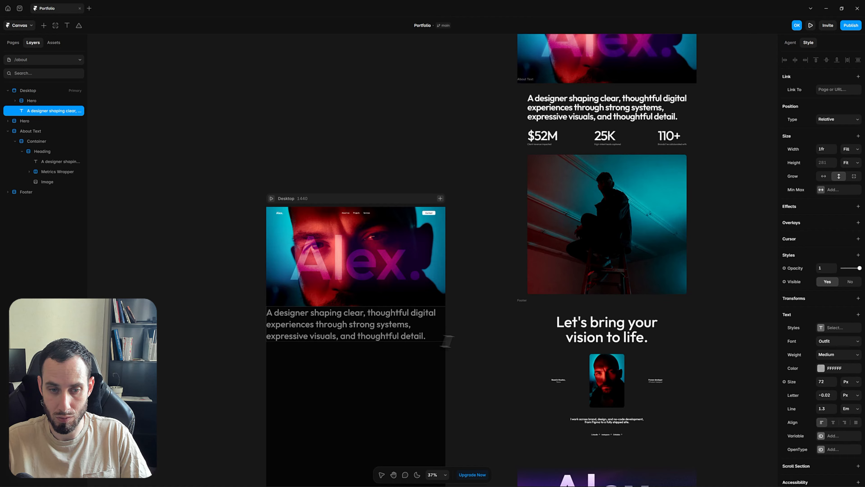
pyautogui.press('Escape')
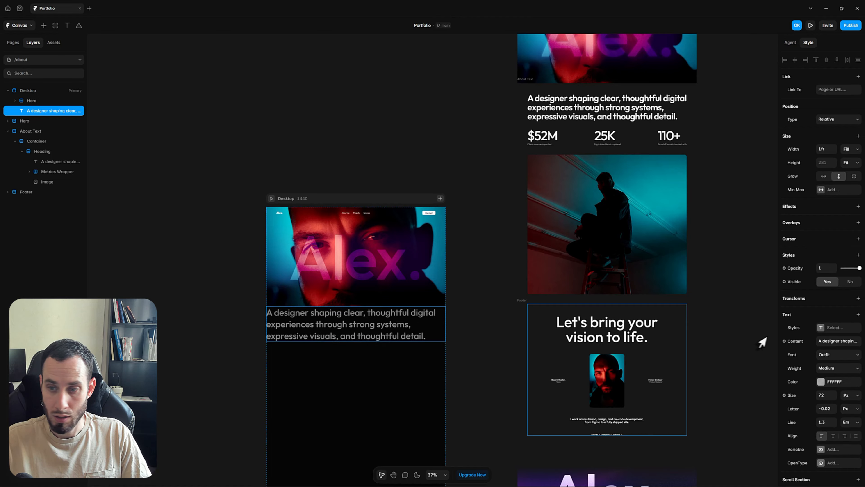
# Make the statement text fully opaque white FFFFFF
pyautogui.click(821, 381)
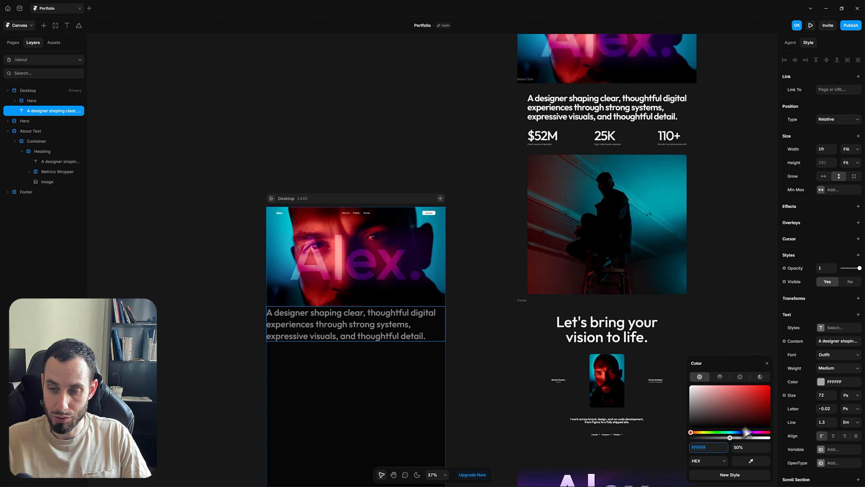
pyautogui.moveTo(730, 439); pyautogui.dragTo(771, 439)
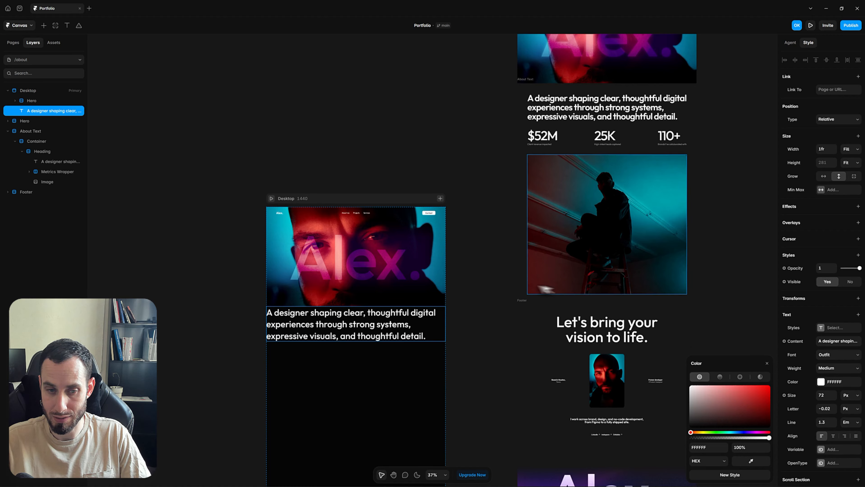
pyautogui.click(487, 338)
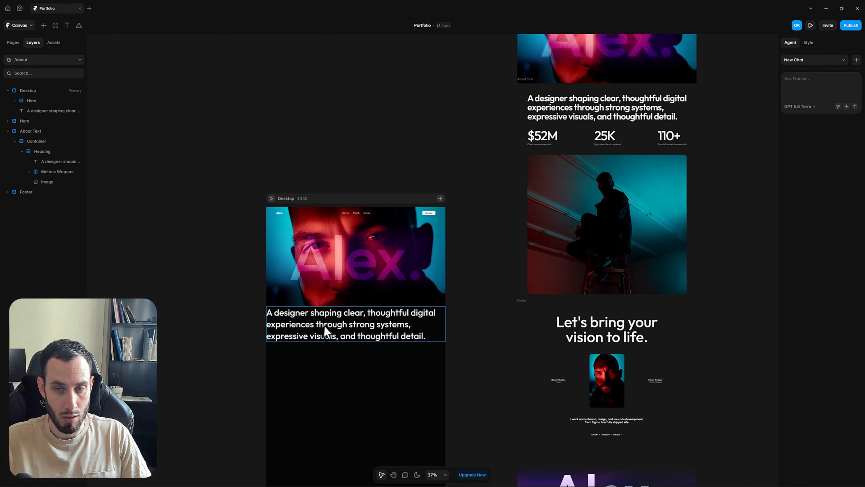
# Set the pasted designer statement's letter spacing to -2.5 px
pyautogui.click(538, 116)
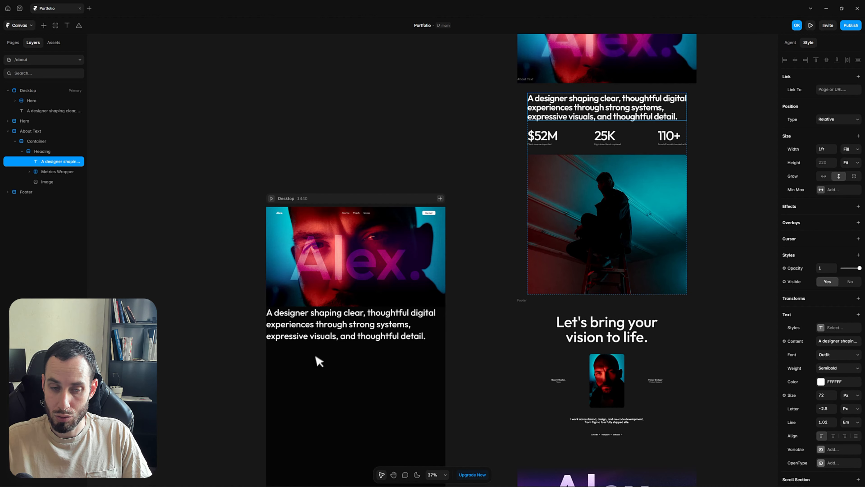
pyautogui.click(344, 334)
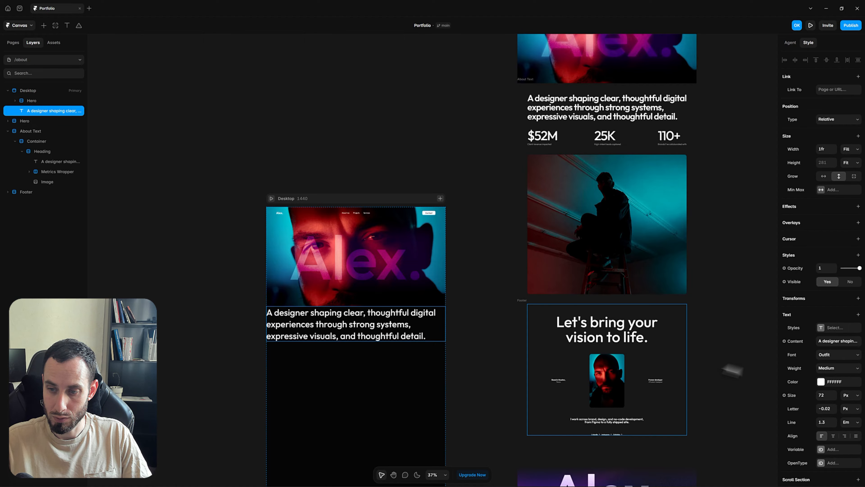
pyautogui.click(822, 411)
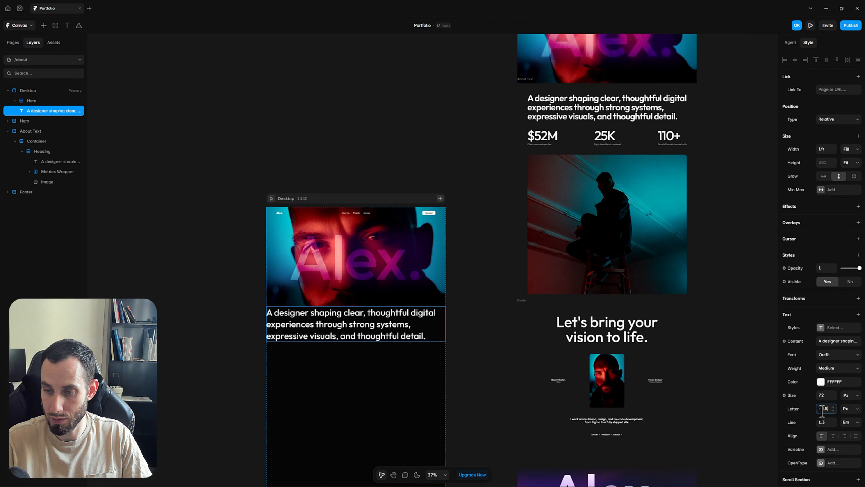
pyautogui.press('Return')
pyautogui.scroll(-2, 300, 294)
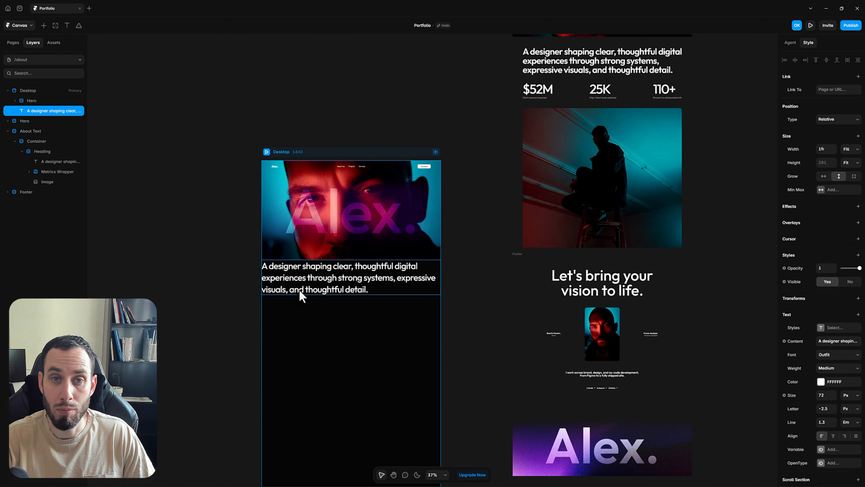
# Wrap the statement in three nested stacks and name the outer one About Text
pyautogui.hotkey('shift', 'a')
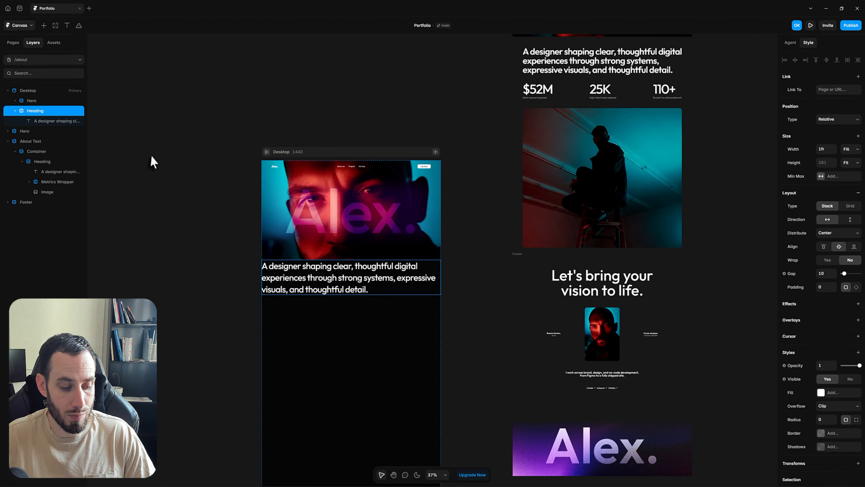
pyautogui.hotkey('shift', 'a')
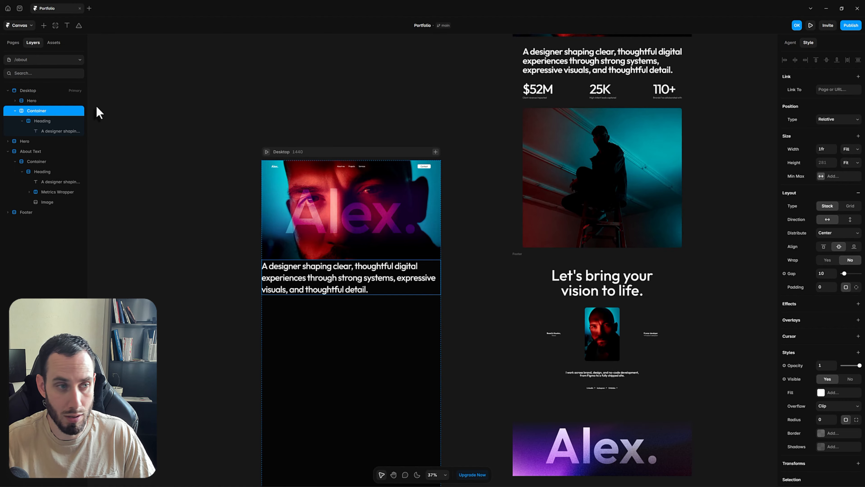
pyautogui.hotkey('shift', 'a')
pyautogui.doubleClick(47, 110)
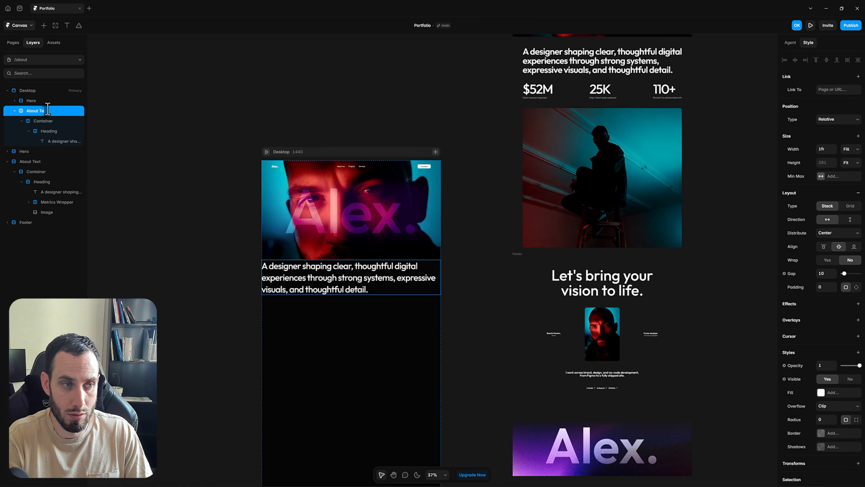
pyautogui.press('Escape')
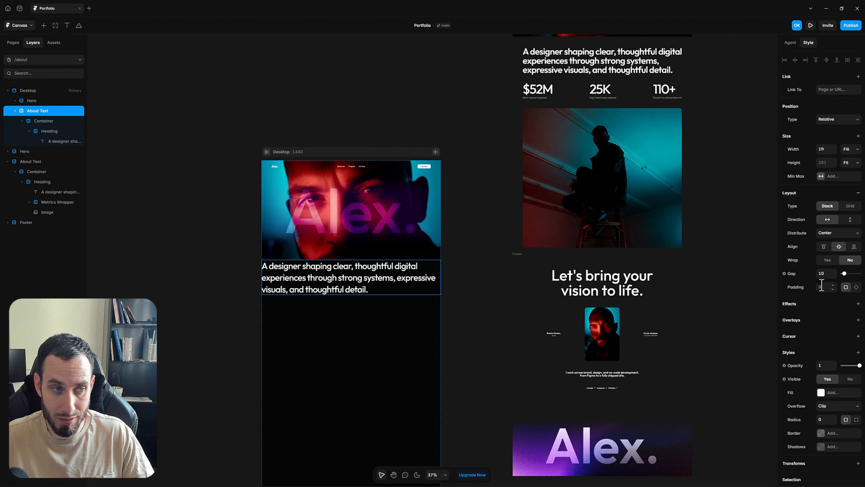
# Give the About Text stack 80 padding
pyautogui.click(822, 286)
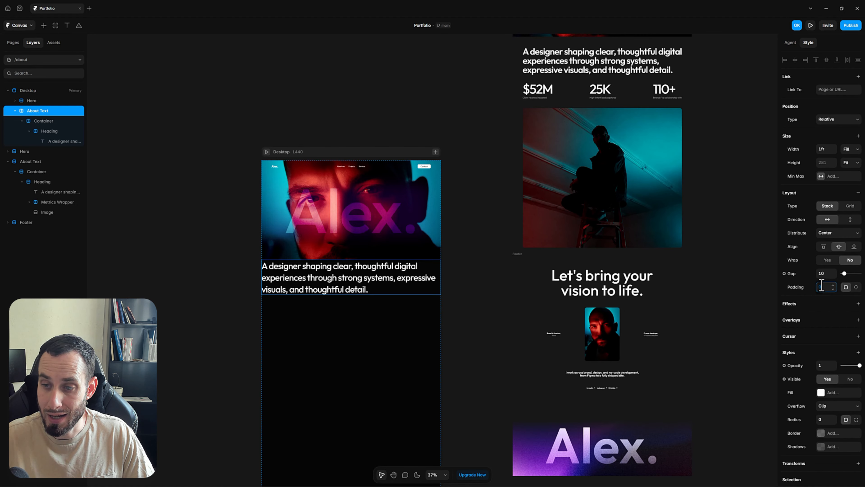
pyautogui.write('80')
pyautogui.press('Return')
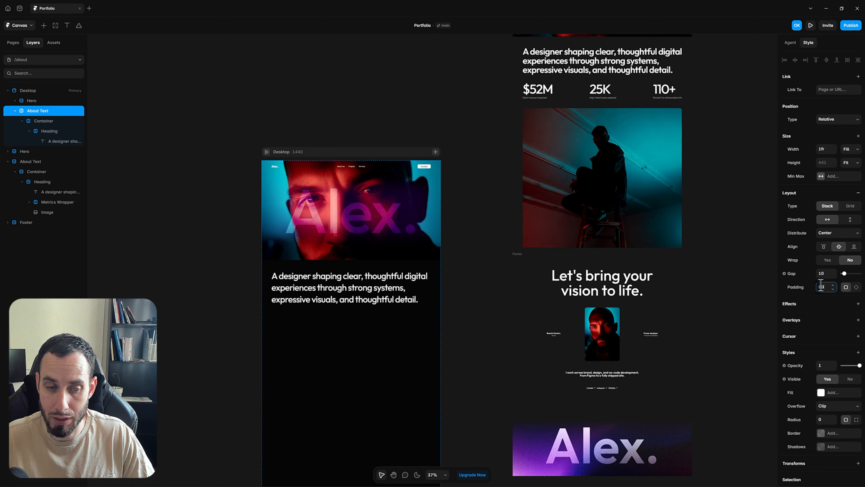
# Paste a second copy of the designer statement into the Container
pyautogui.click(470, 312)
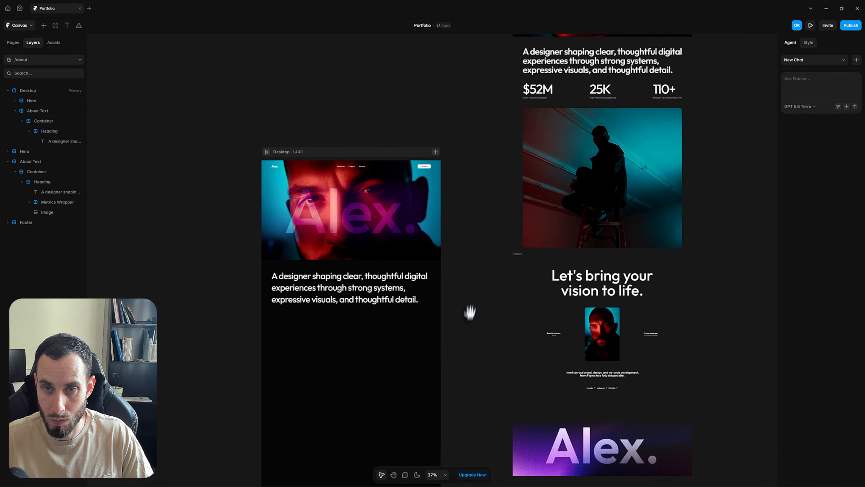
pyautogui.hscroll(-1, 475, 303)
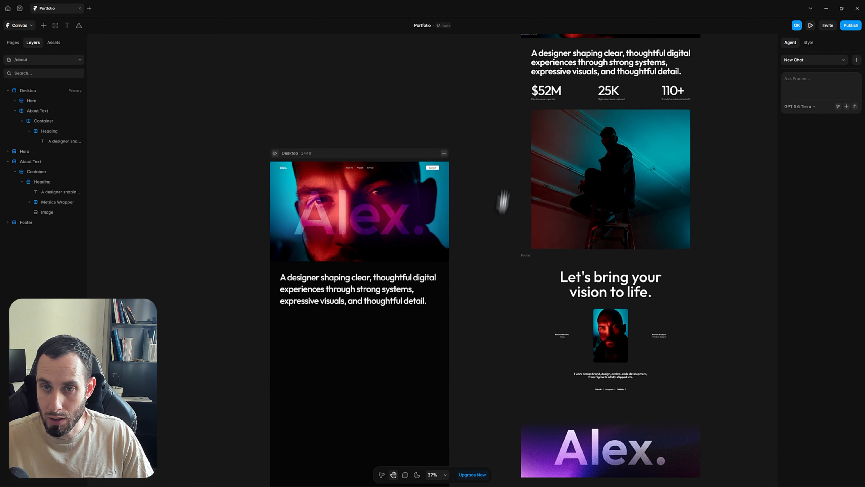
pyautogui.scroll(2, 502, 200)
pyautogui.hscroll(3, 548, 119)
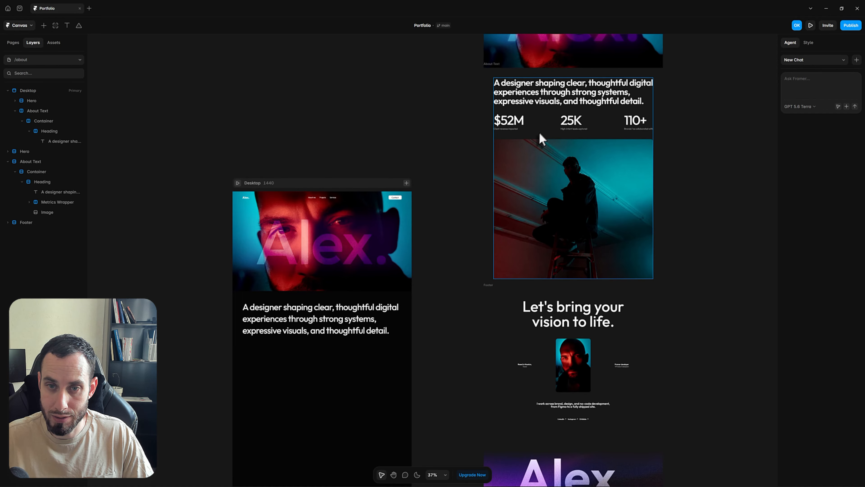
pyautogui.hscroll(-2, 319, 320)
pyautogui.scroll(-1, 319, 320)
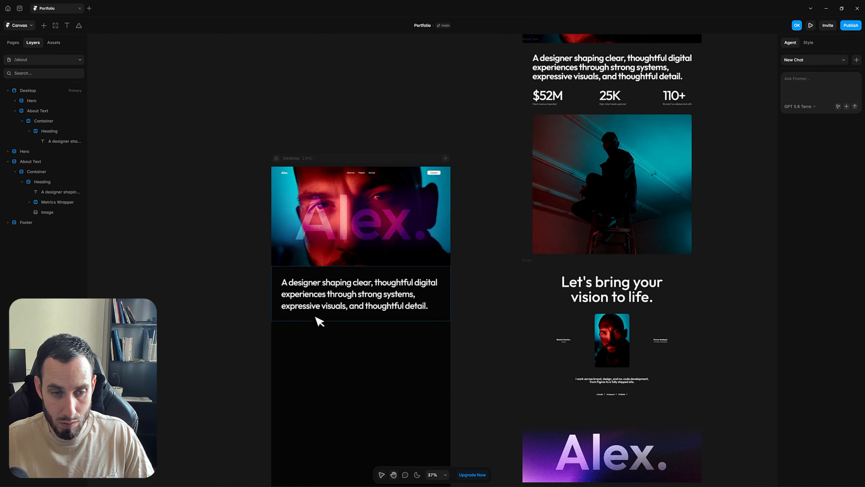
pyautogui.click(317, 307)
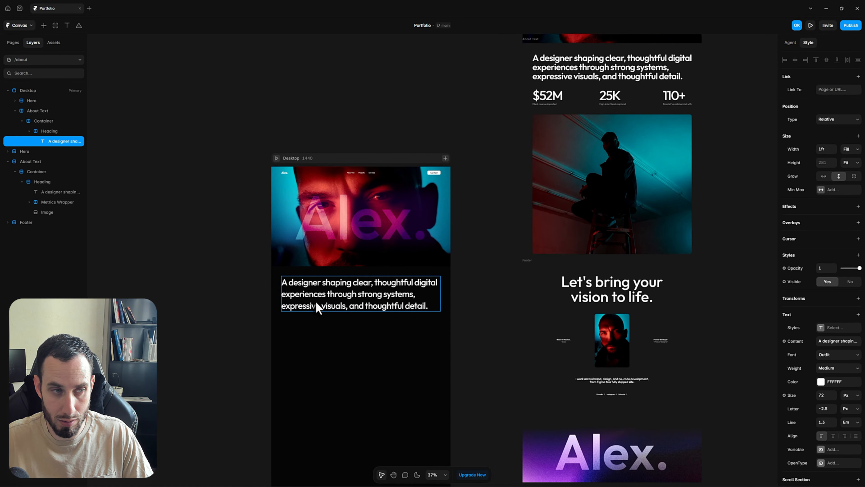
pyautogui.hotkey('ctrl', 'd')
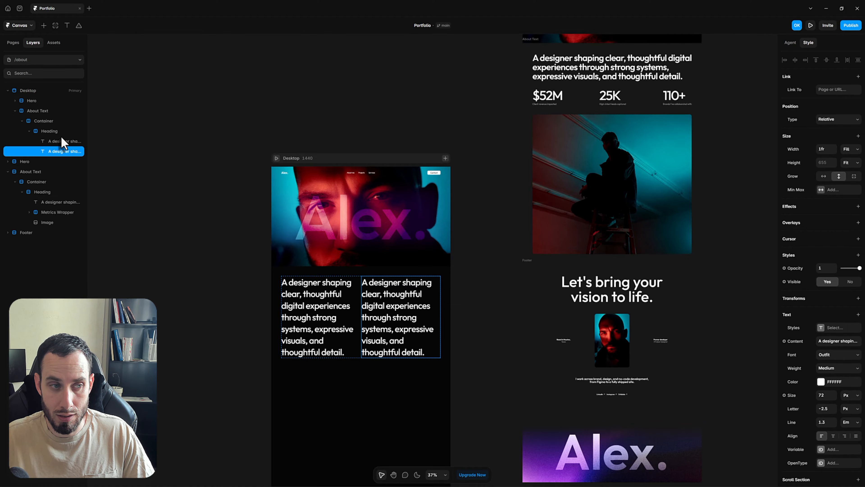
pyautogui.press('Delete')
pyautogui.click(45, 122)
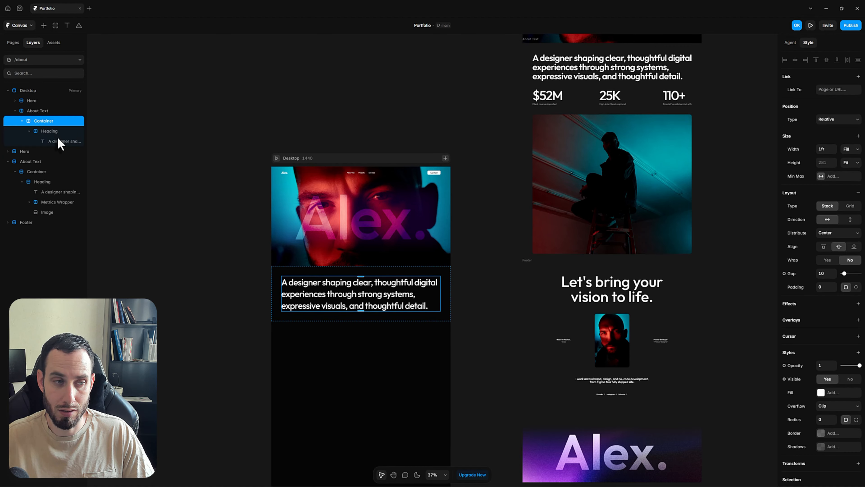
pyautogui.hotkey('ctrl', 'v')
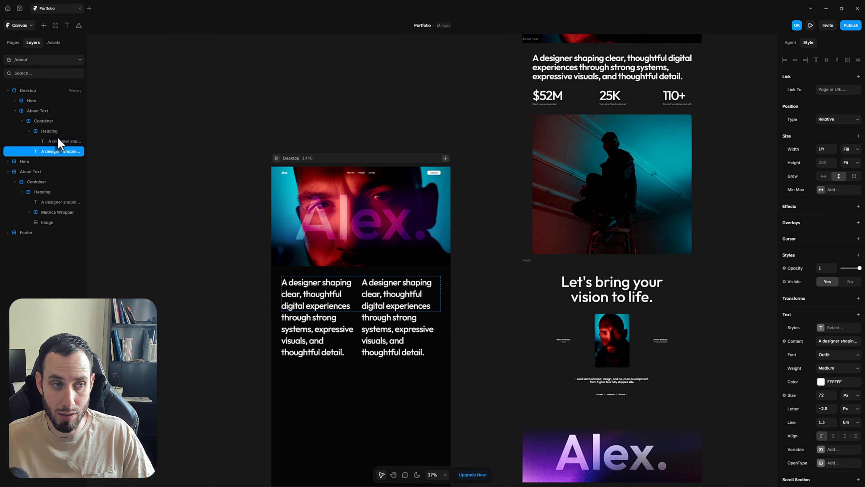
# Stack the Container's two statements vertically with a 64 gap
pyautogui.click(29, 131)
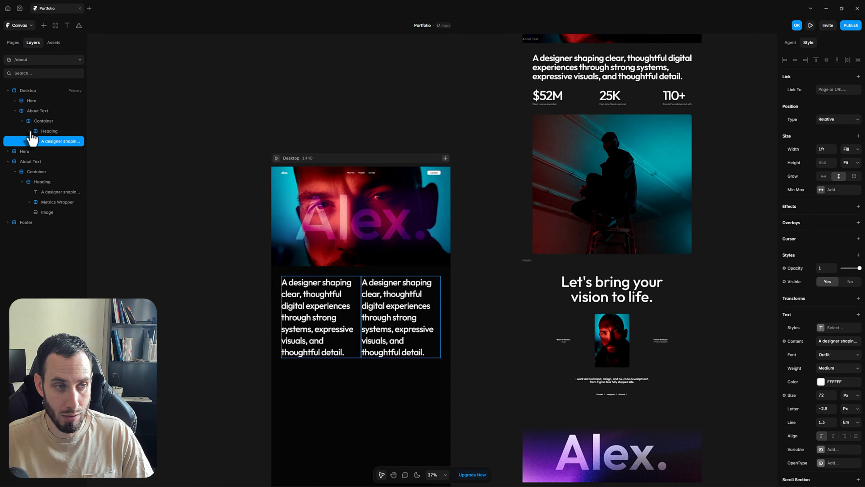
pyautogui.click(40, 119)
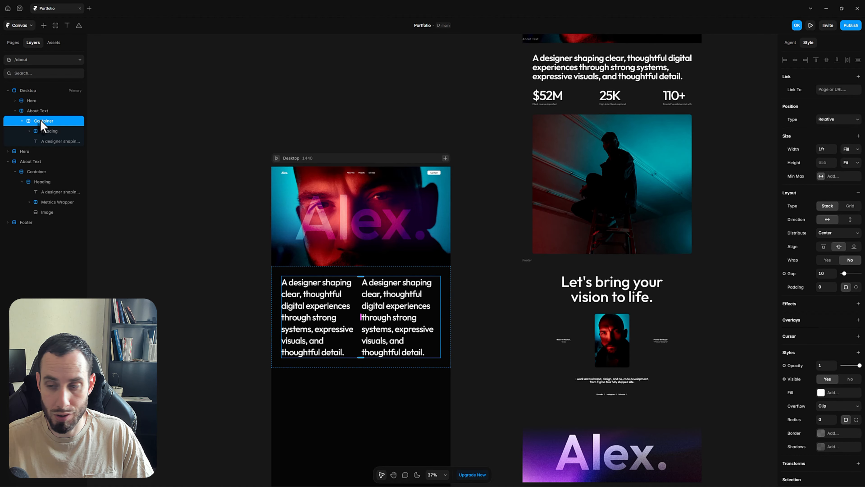
pyautogui.click(850, 220)
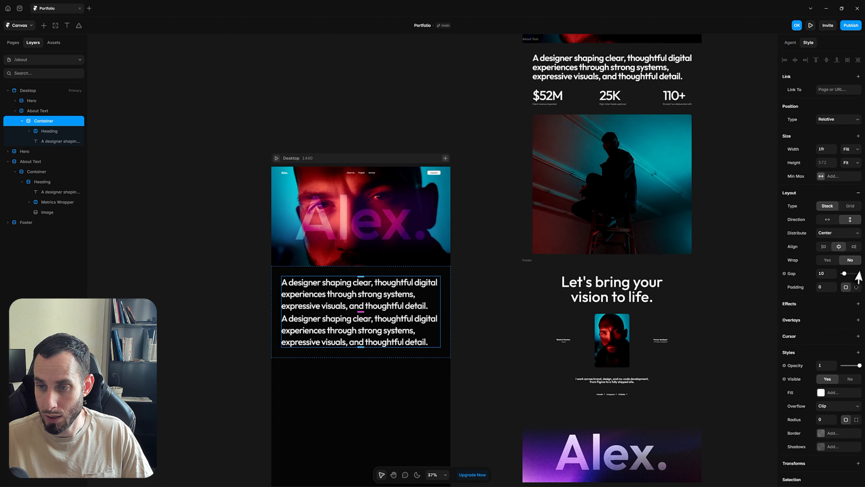
pyautogui.click(824, 274)
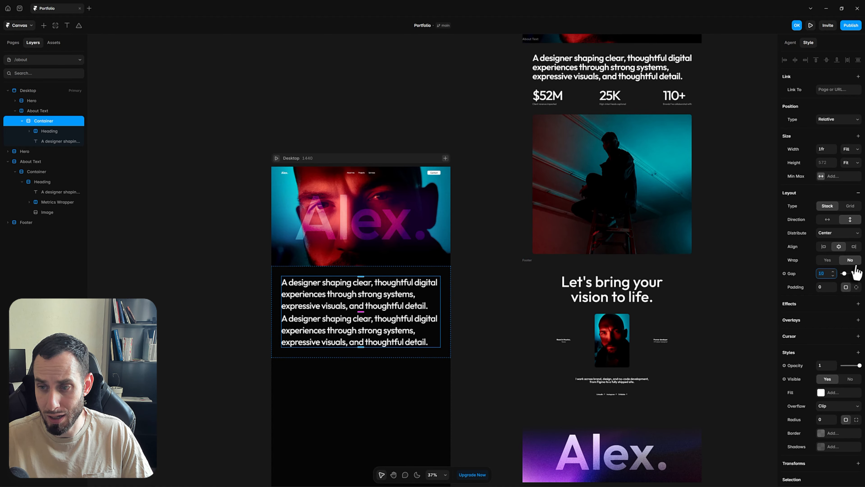
pyautogui.write('64')
pyautogui.press('Return')
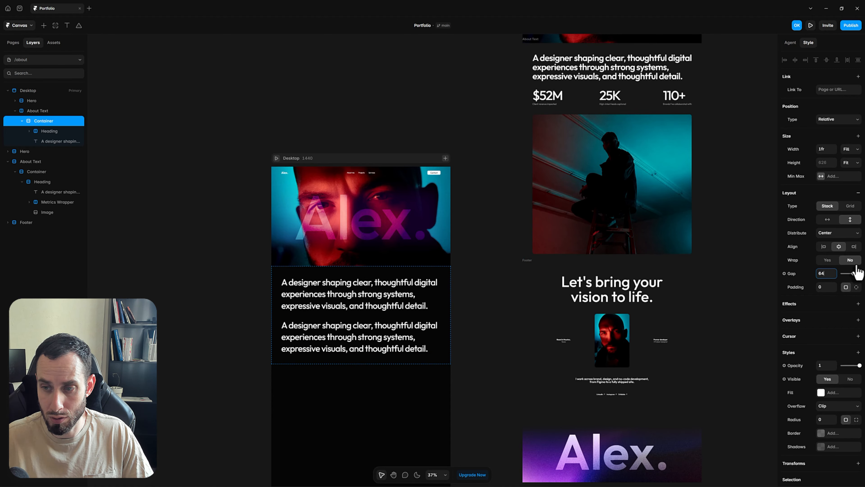
pyautogui.click(462, 394)
pyautogui.scroll(-1, 462, 397)
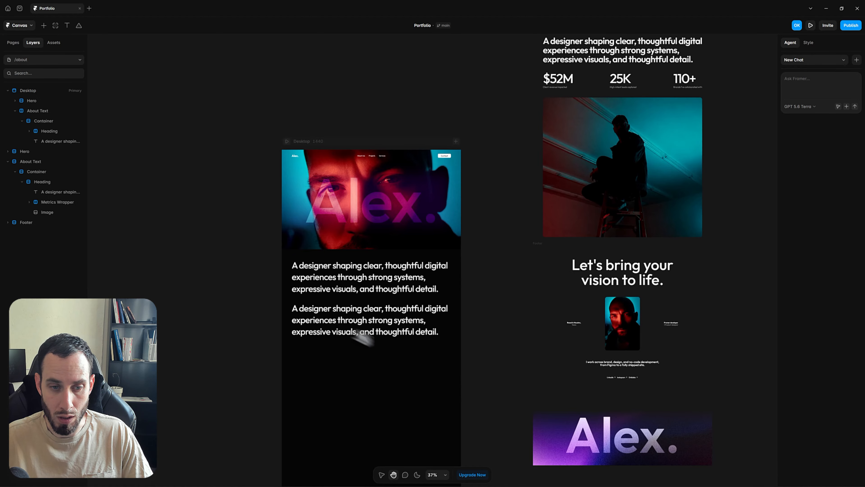
pyautogui.click(326, 320)
# Replace the second statement copy's text with $52M
pyautogui.doubleClick(325, 320)
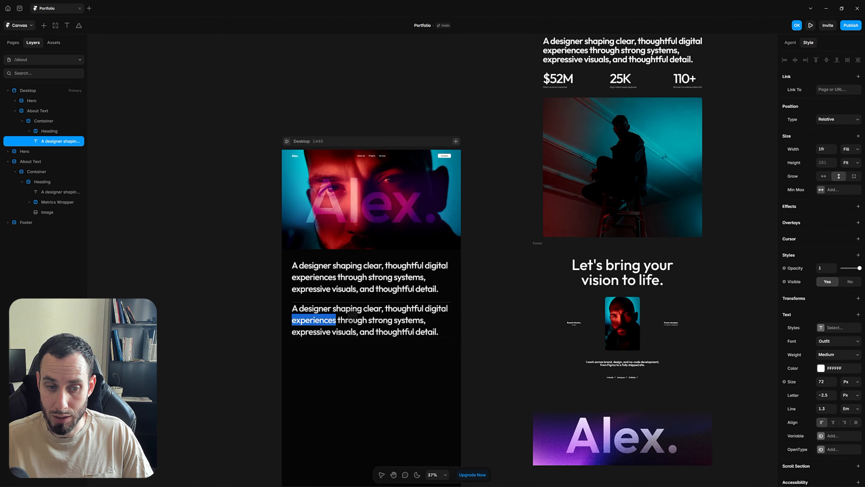
pyautogui.hotkey('ctrl', 'a')
pyautogui.write('5')
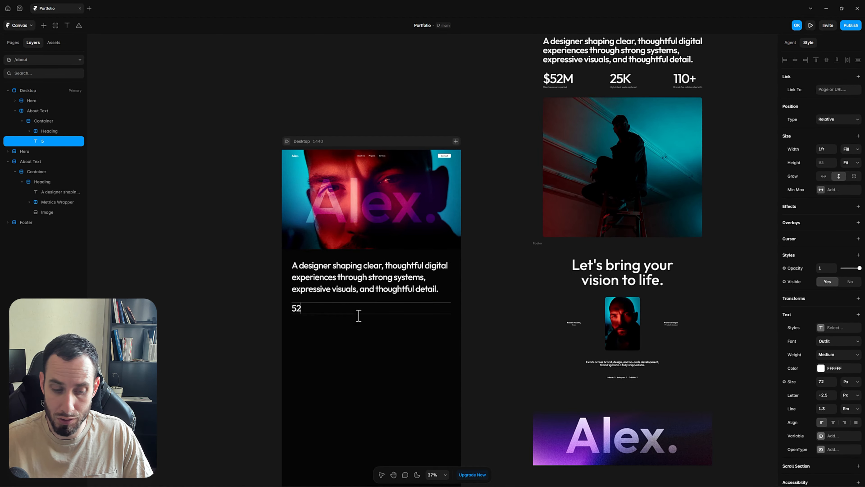
pyautogui.press('BackSpace')
pyautogui.press('BackSpace')
pyautogui.write('%')
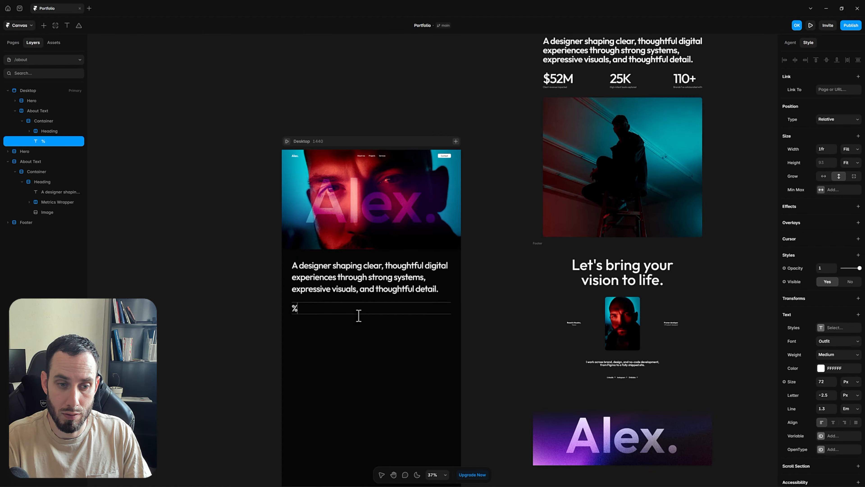
pyautogui.press('BackSpace')
pyautogui.write('$52M')
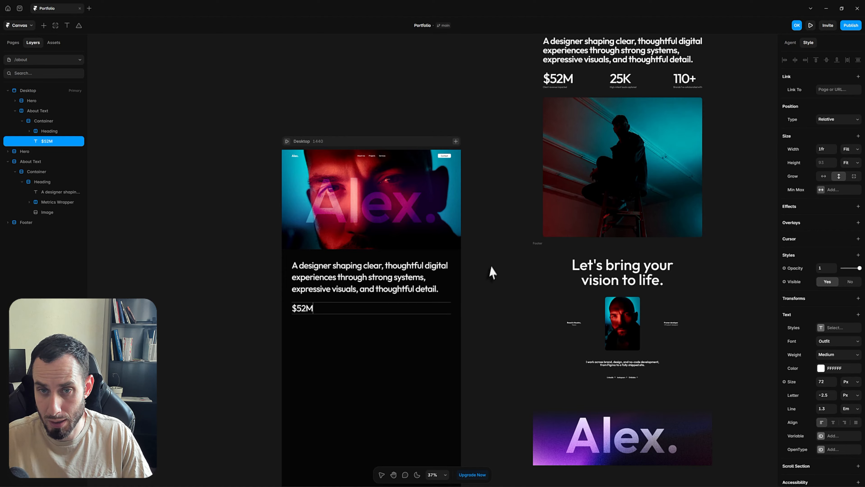
pyautogui.press('Escape')
# Set the $52M text to 104 px with -5 letter spacing, matching the original metric
pyautogui.click(557, 84)
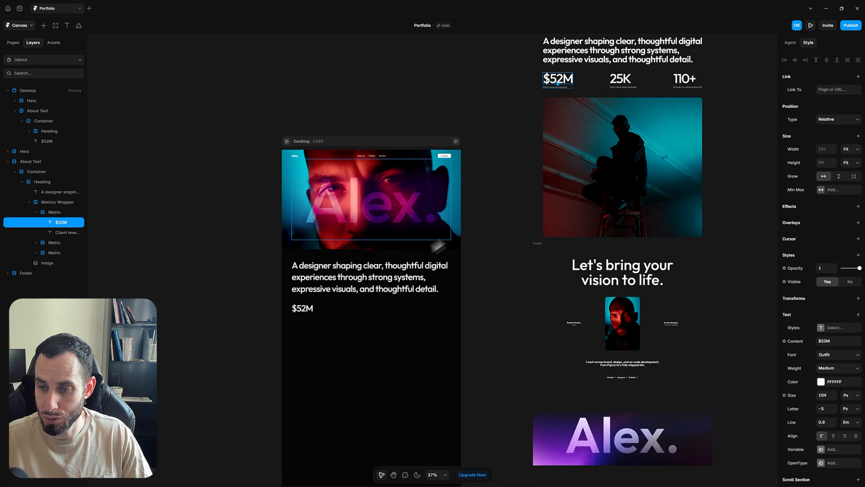
pyautogui.click(301, 307)
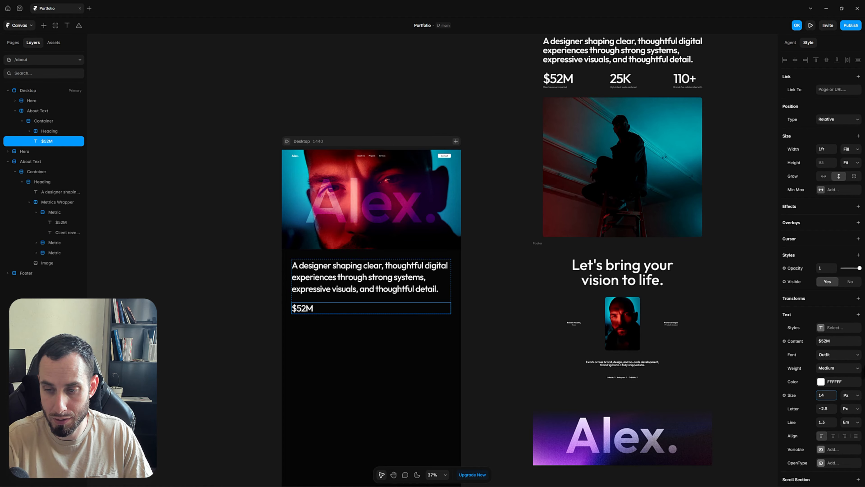
pyautogui.write('104')
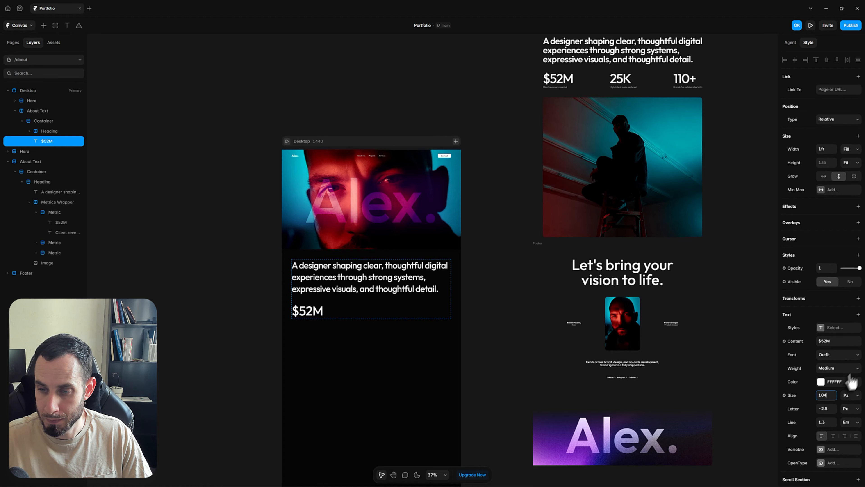
pyautogui.click(827, 409)
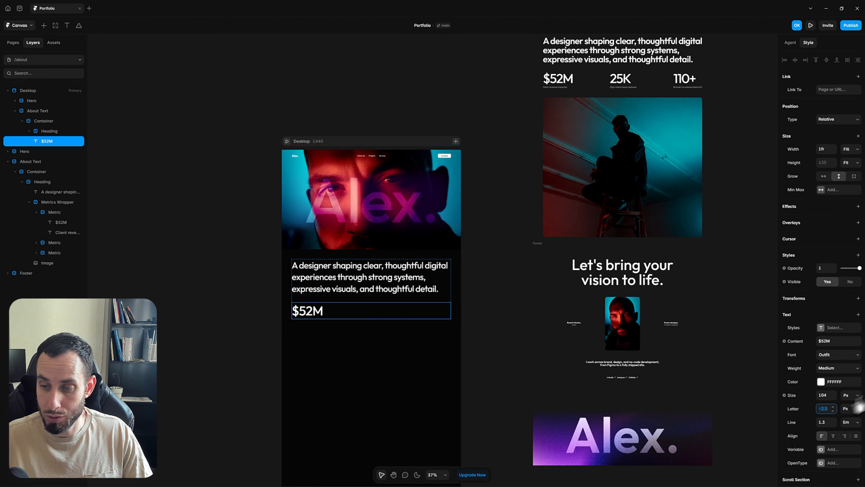
pyautogui.write('-5')
pyautogui.press('Return')
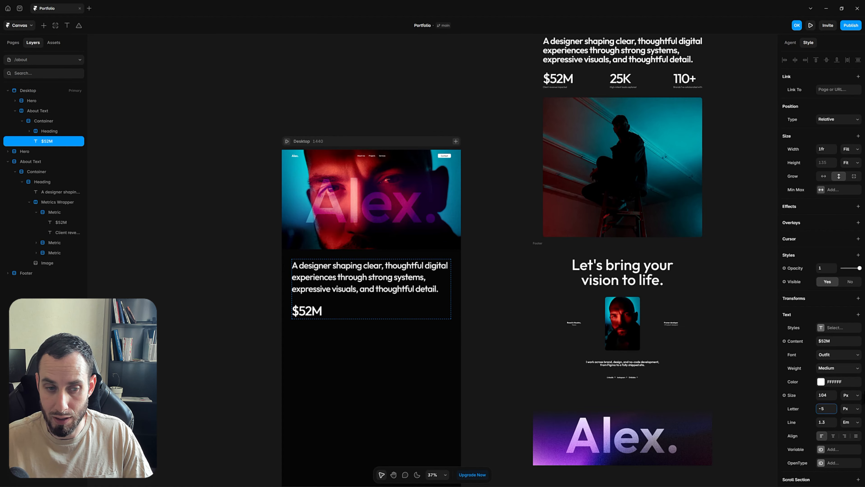
pyautogui.click(547, 94)
# Duplicate the $52M figure on the About page to make its caption
pyautogui.scroll(10, 547, 94)
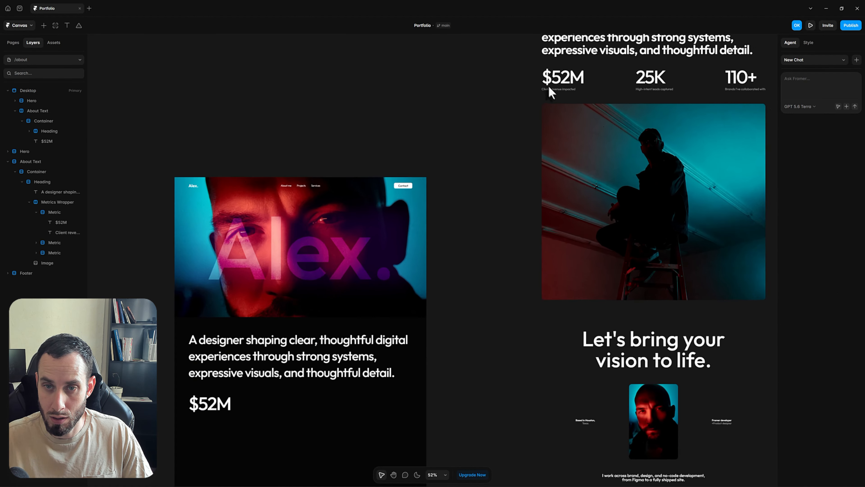
pyautogui.click(545, 97)
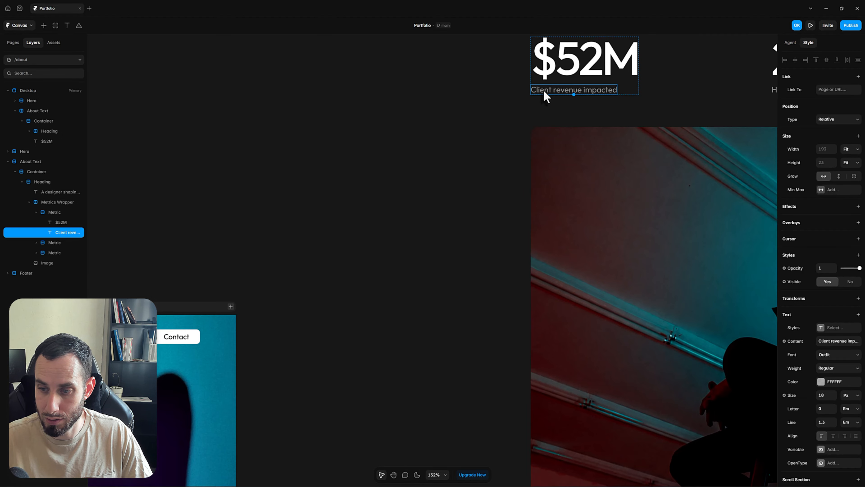
pyautogui.scroll(-5, 388, 276)
pyautogui.scroll(10, 363, 404)
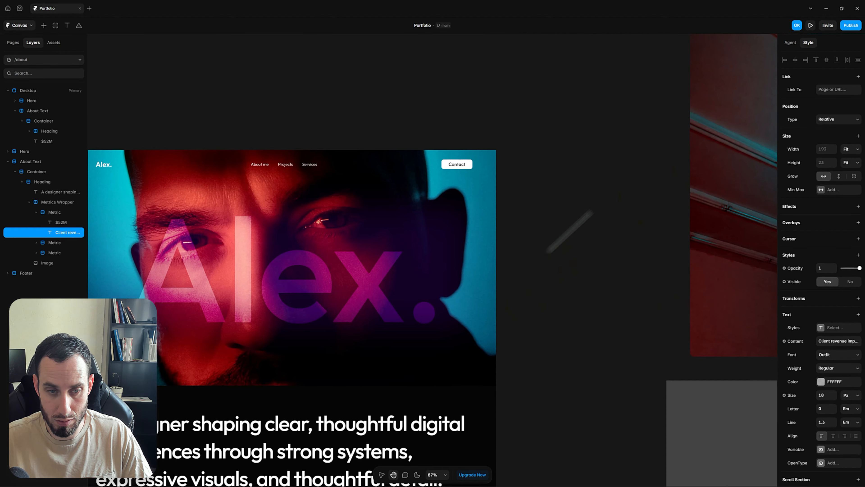
pyautogui.scroll(-3, 344, 315)
pyautogui.scroll(-3, 344, 315)
pyautogui.click(344, 315)
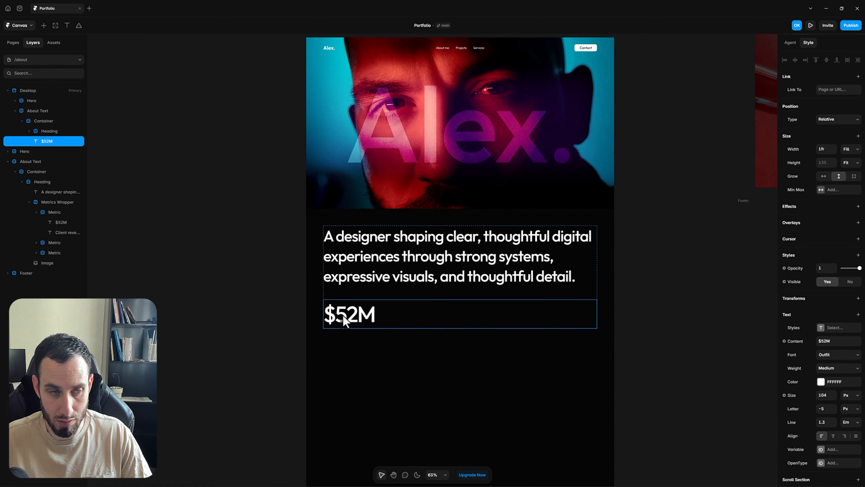
pyautogui.hotkey('ctrl', 'd')
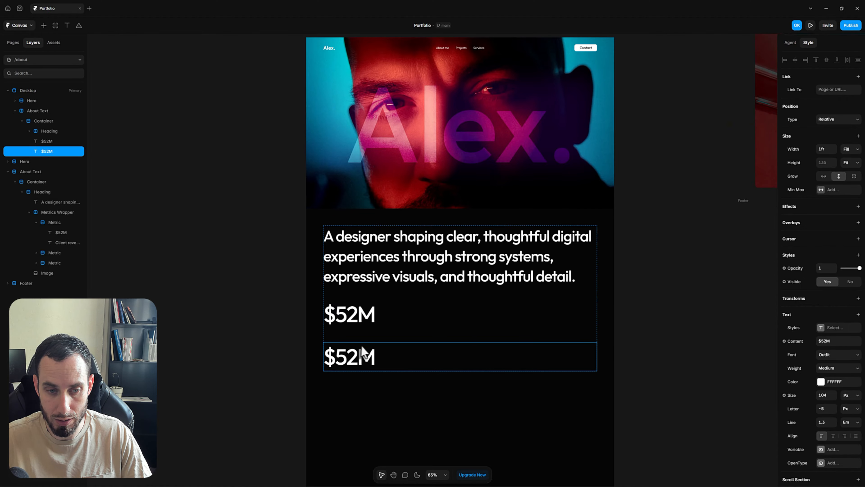
# Replace the duplicate's text with 'Client revenue impacted' and set it to 18 px
pyautogui.scroll(-3, 375, 344)
pyautogui.scroll(2, 579, 116)
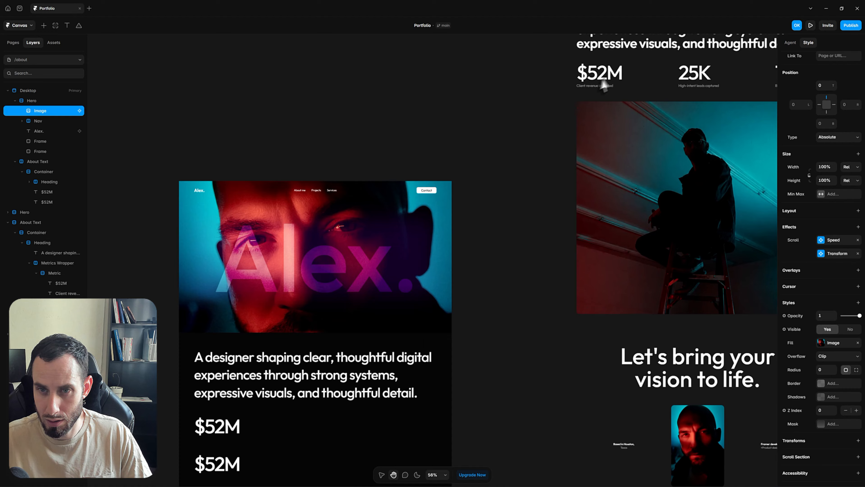
pyautogui.click(594, 86)
pyautogui.moveTo(594, 90); pyautogui.dragTo(461, 293)
pyautogui.moveTo(321, 331); pyautogui.dragTo(519, 196)
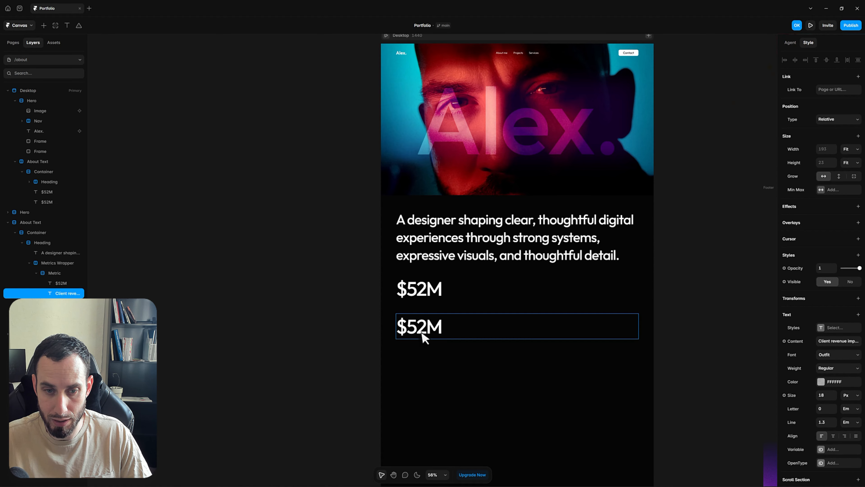
pyautogui.doubleClick(421, 333)
pyautogui.hotkey('ctrl', 'a')
pyautogui.write('Client revenue impacted')
pyautogui.press('Escape')
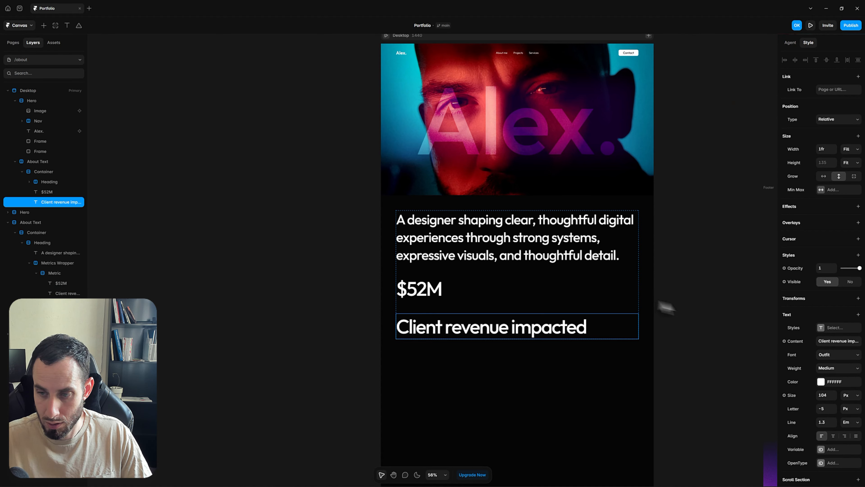
pyautogui.write('1')
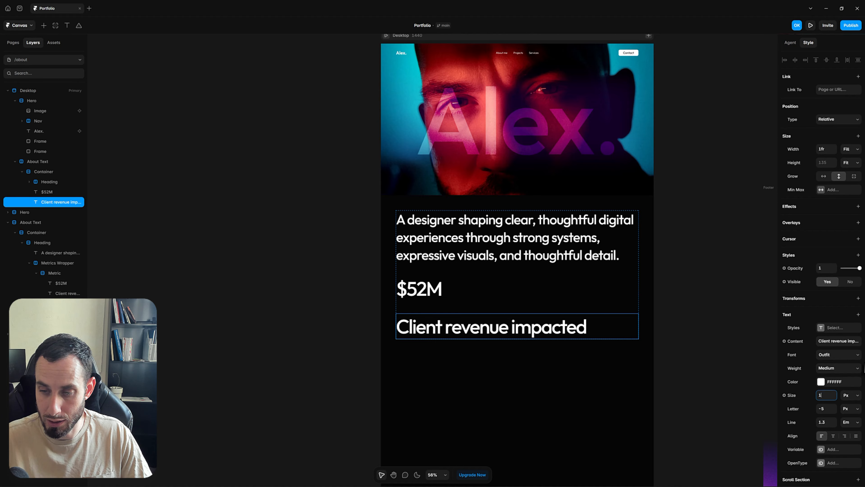
pyautogui.write('8')
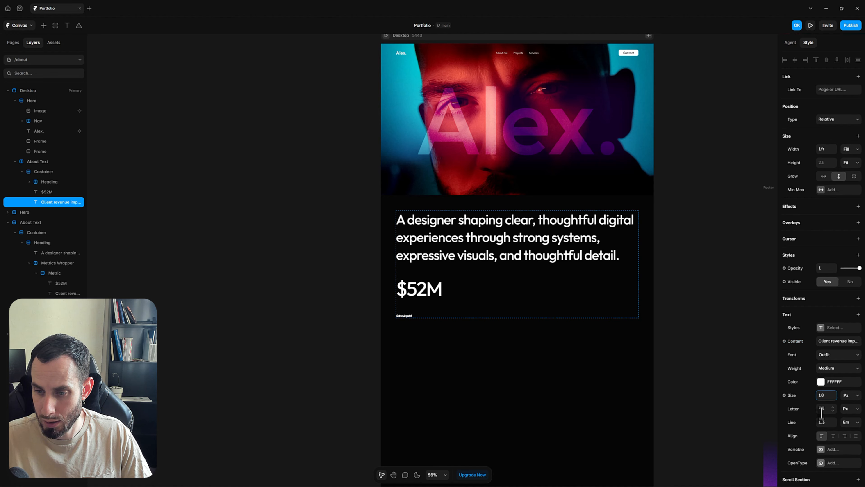
pyautogui.press('Return')
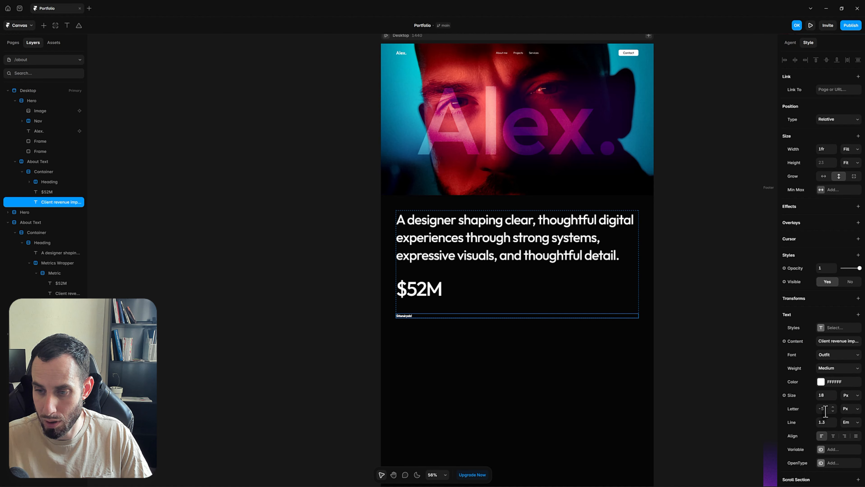
# Check the Home page's Client revenue impacted caption colour as a reference
pyautogui.click(705, 293)
pyautogui.click(628, 172)
pyautogui.scroll(5, 688, 130)
pyautogui.hscroll(5, 688, 130)
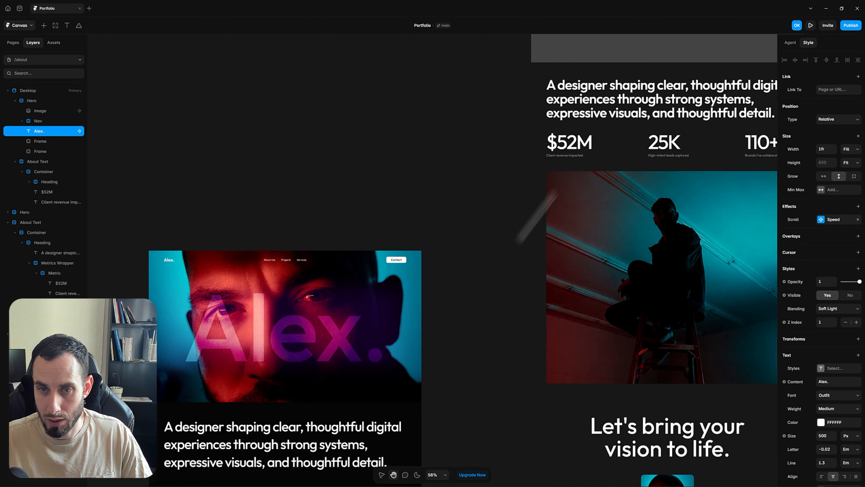
pyautogui.click(574, 157)
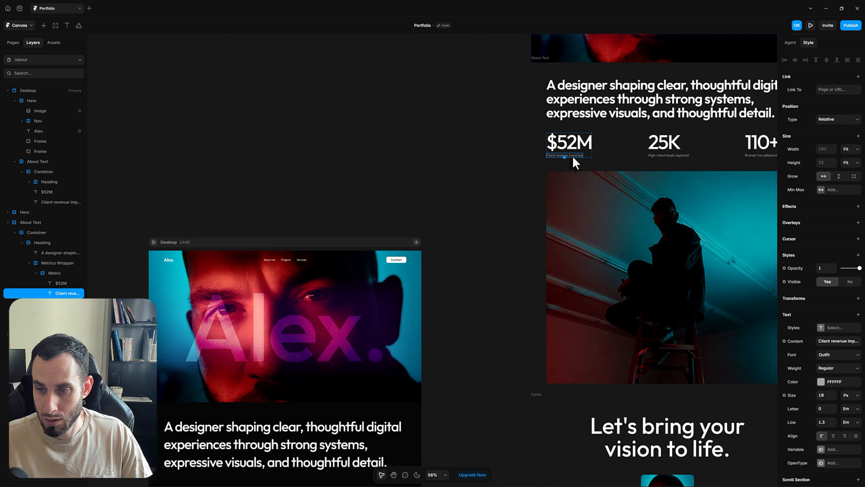
pyautogui.click(830, 382)
pyautogui.click(484, 402)
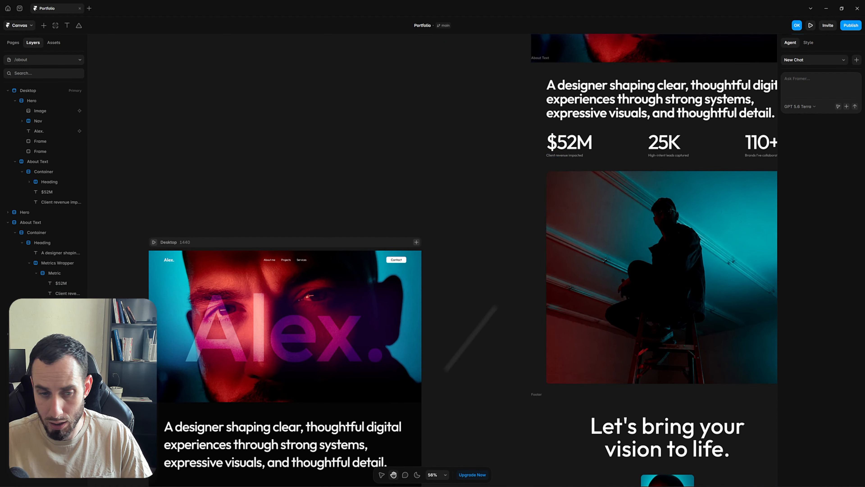
pyautogui.scroll(-5, 473, 315)
pyautogui.hscroll(-5, 473, 315)
pyautogui.scroll(-2, 392, 310)
pyautogui.hscroll(-2, 391, 310)
# Set the About caption's colour to 50% opacity, then select it together with $52M
pyautogui.click(378, 310)
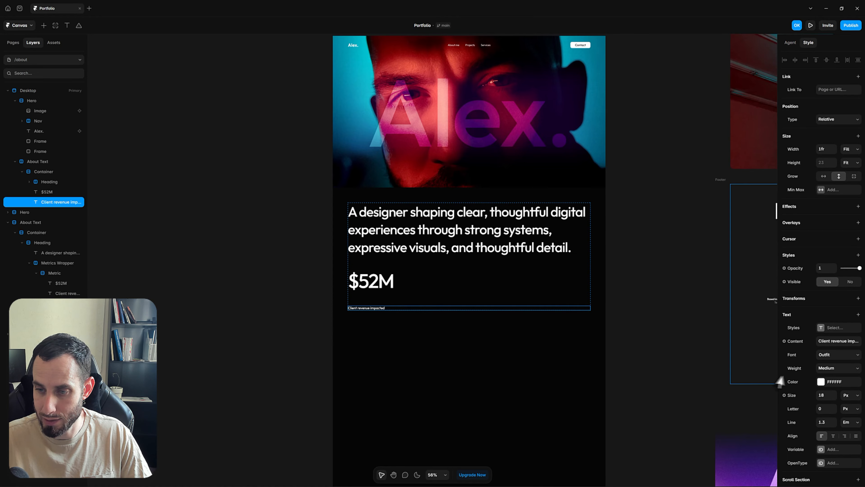
pyautogui.click(820, 382)
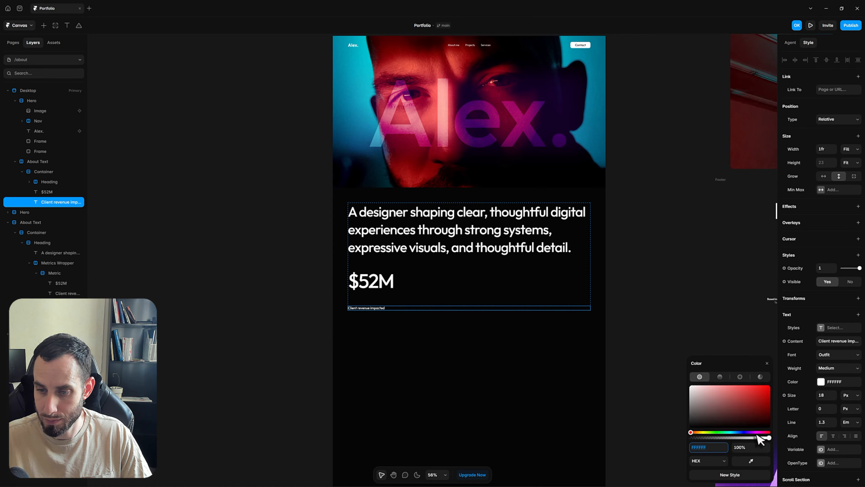
pyautogui.click(746, 452)
pyautogui.write('50%')
pyautogui.press('Return')
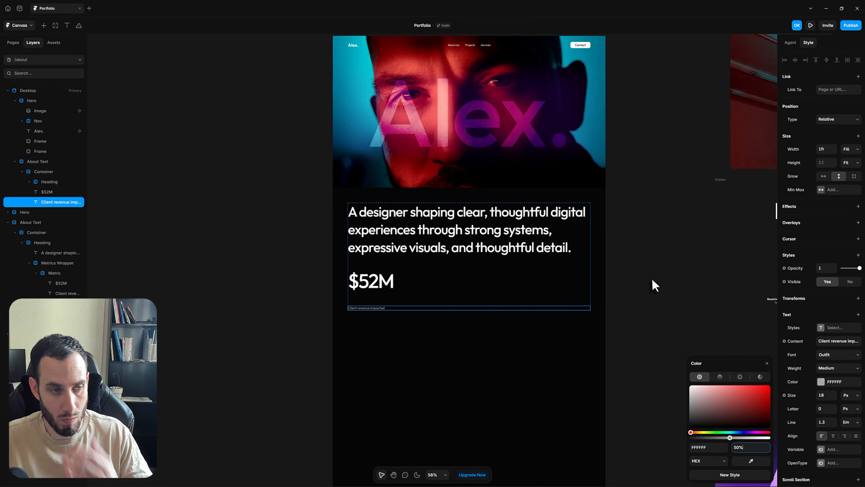
pyautogui.click(54, 192)
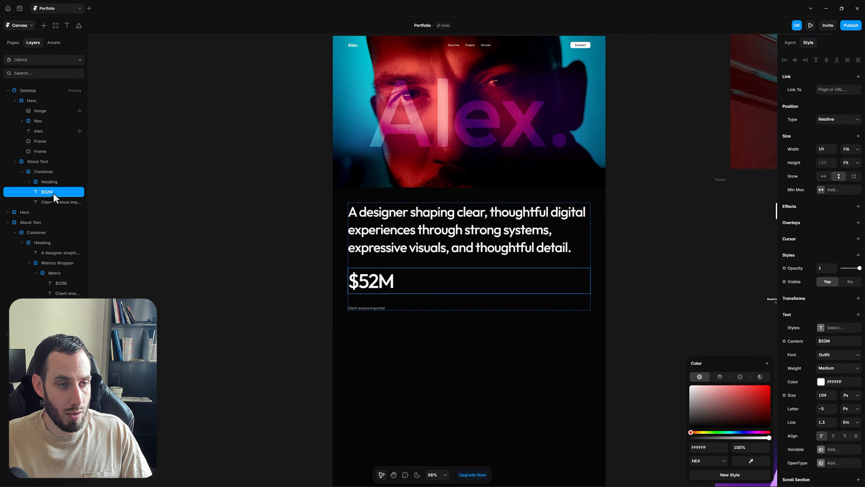
pyautogui.keyDown('shift'); pyautogui.click(56, 203); pyautogui.keyUp('shift')
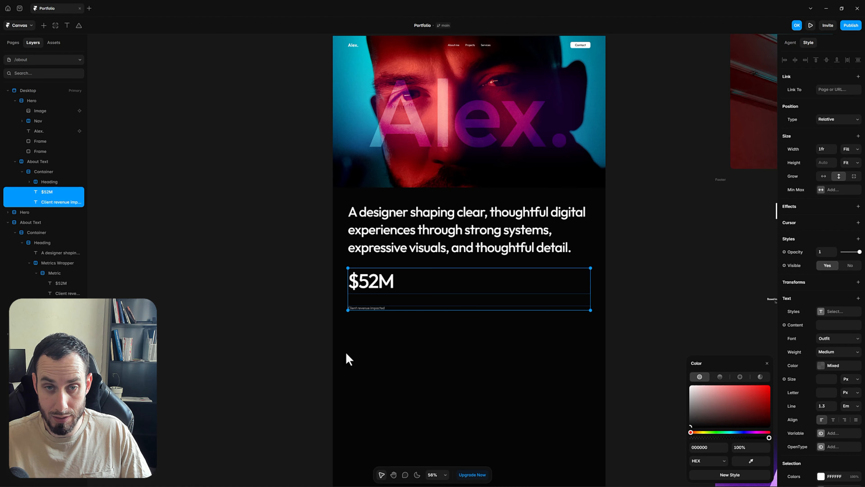
# Wrap $52M and its caption in a stack named Metric with 8 px gap, then duplicate it
pyautogui.hotkey('shift', 'a')
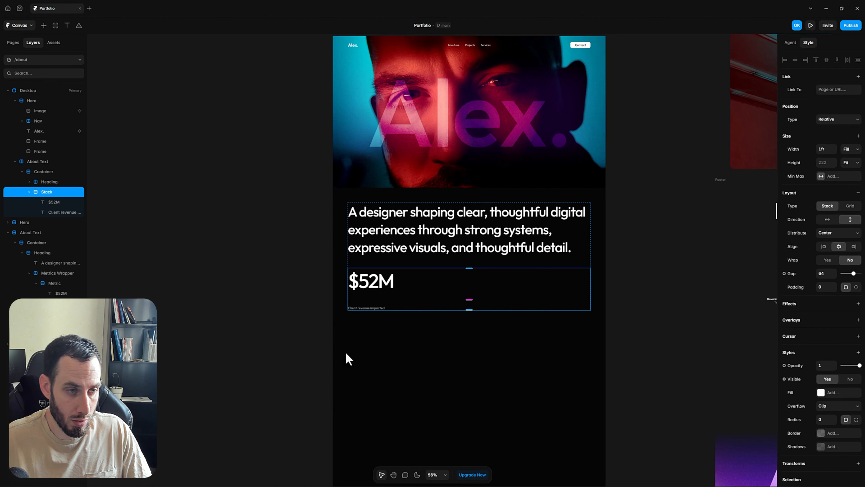
pyautogui.doubleClick(39, 192)
pyautogui.write('s')
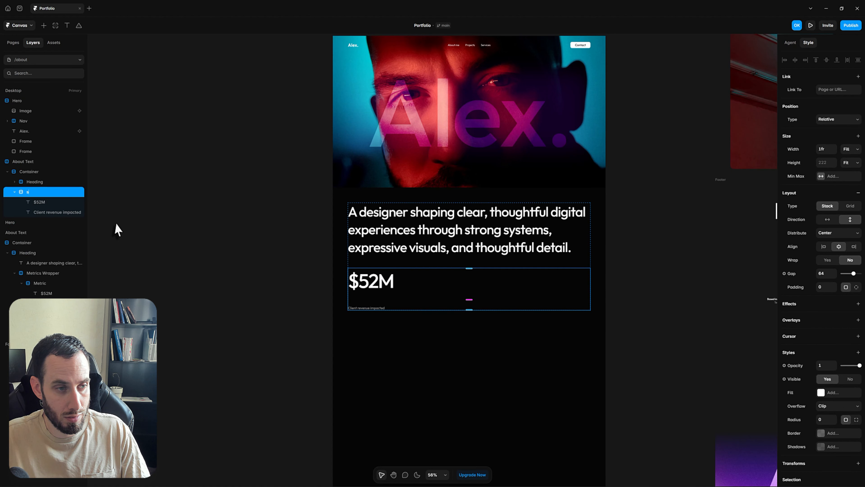
pyautogui.press('BackSpace')
pyautogui.write('Stack')
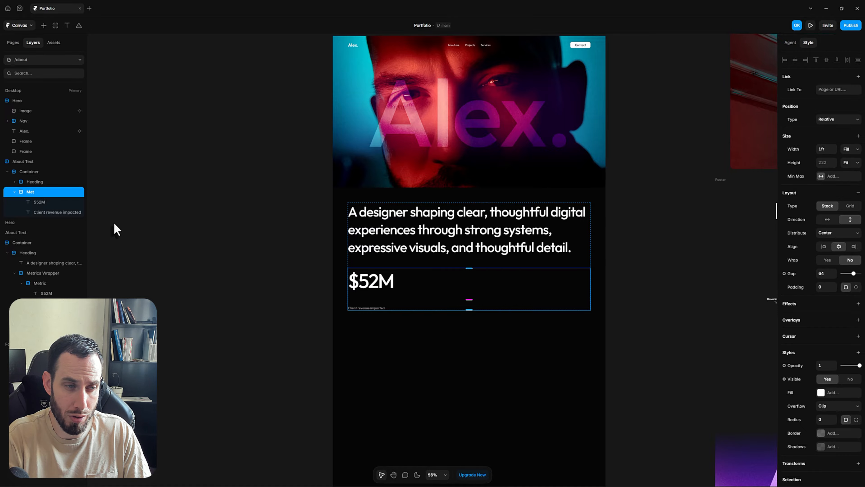
pyautogui.press('Return')
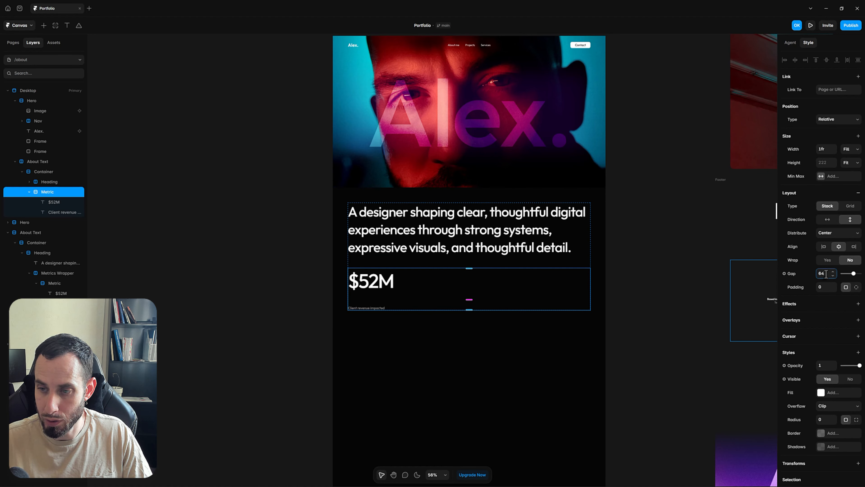
pyautogui.write('8')
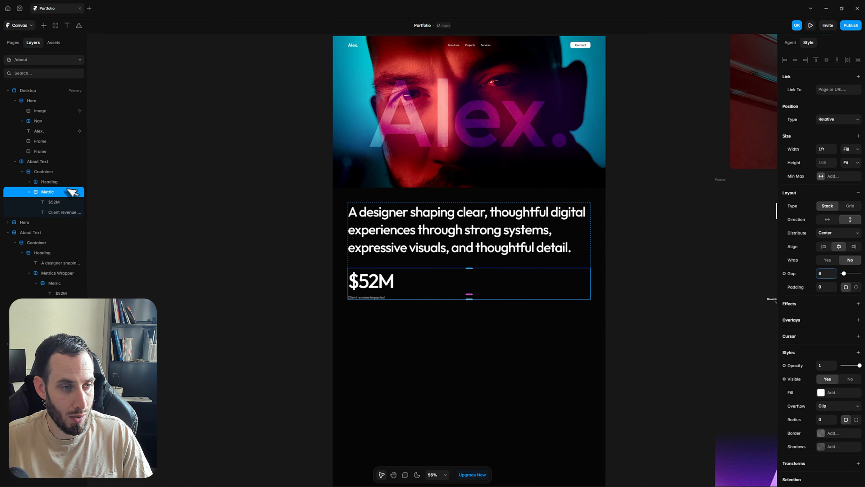
pyautogui.click(29, 192)
pyautogui.hotkey('ctrl', 'd')
pyautogui.hotkey('ctrl', 'd')
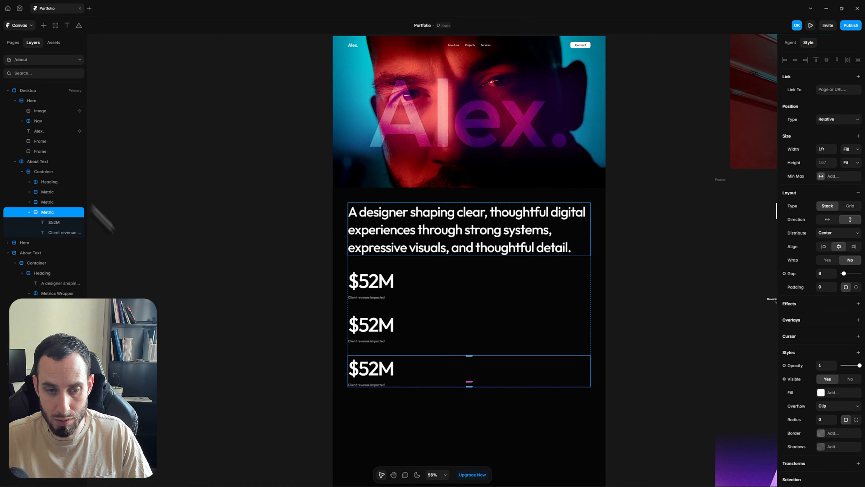
# Change the second metric's figure to 25K
pyautogui.click(330, 321)
pyautogui.scroll(-3, 488, 287)
pyautogui.moveTo(575, 234); pyautogui.dragTo(566, 192)
pyautogui.doubleClick(342, 304)
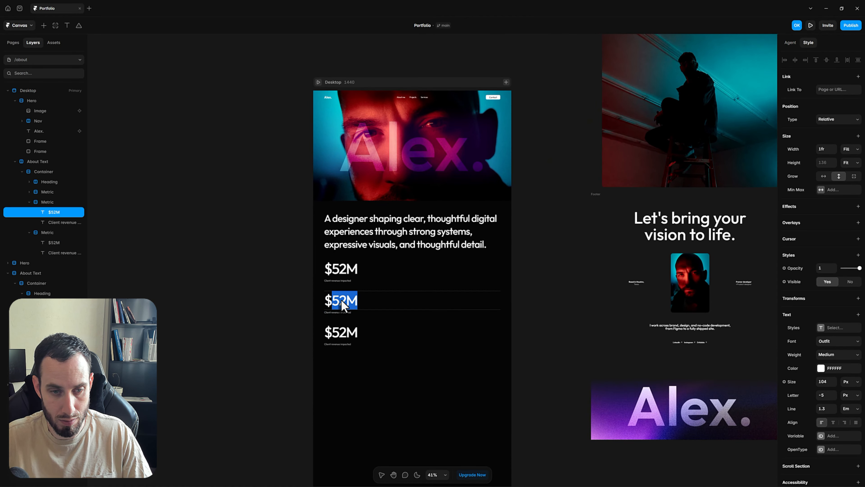
pyautogui.write('25')
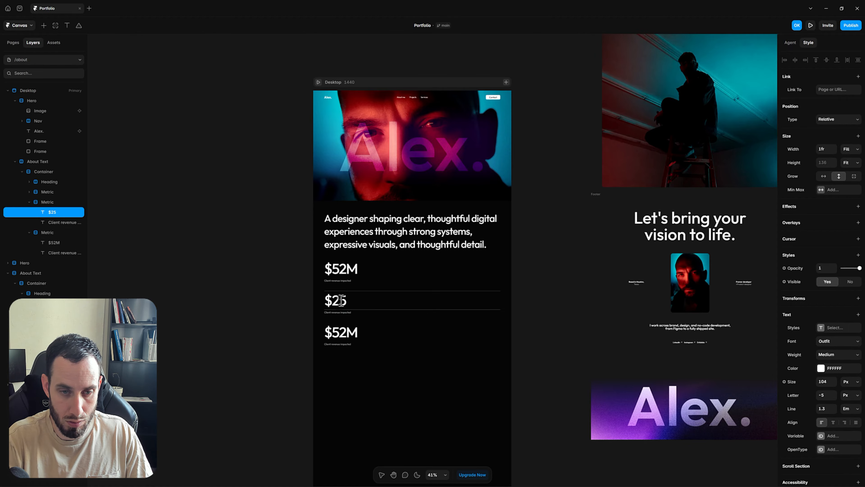
pyautogui.press('Escape')
pyautogui.press('Escape')
# Edit the second metric's caption to match the Home page's 'High-intent leads captured'
pyautogui.scroll(5, 415, 298)
pyautogui.hscroll(4, 415, 297)
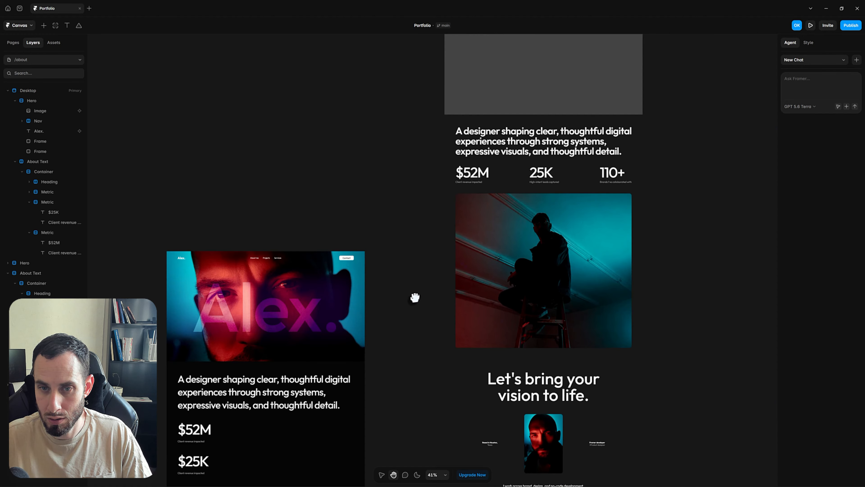
pyautogui.scroll(3, 545, 211)
pyautogui.doubleClick(541, 167)
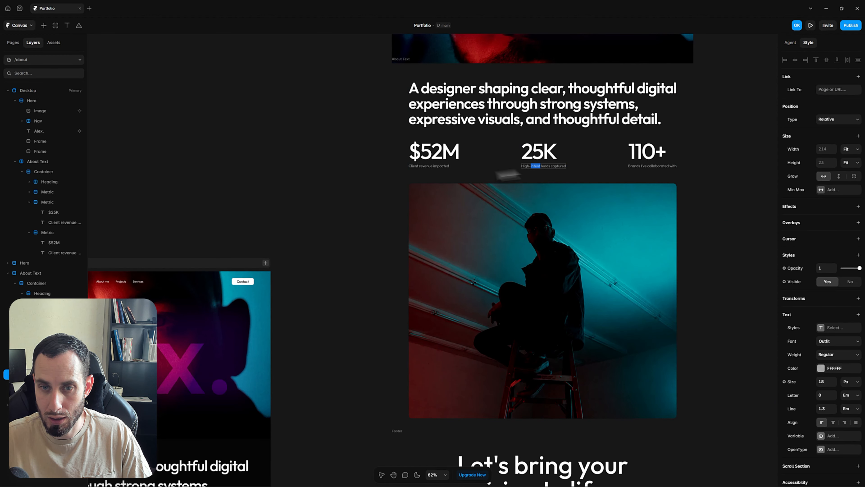
pyautogui.press('Escape')
pyautogui.scroll(-8, 338, 372)
pyautogui.hscroll(-10, 338, 373)
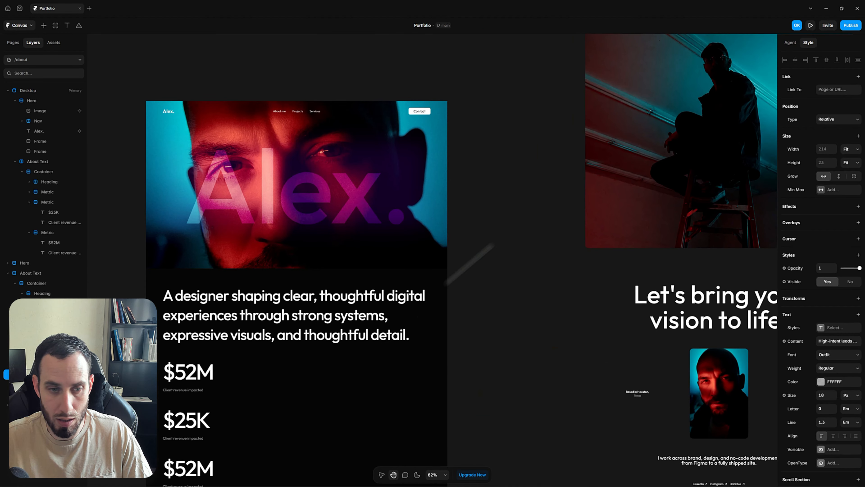
pyautogui.doubleClick(357, 293)
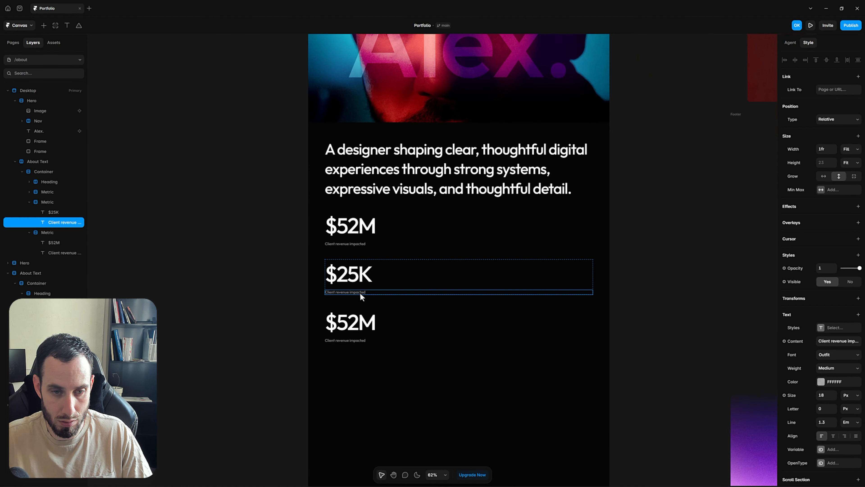
pyautogui.click(629, 258)
# Replace the third metric's caption with 'Brands I've collaborated with'
pyautogui.hscroll(10, 559, 208)
pyautogui.scroll(6, 560, 209)
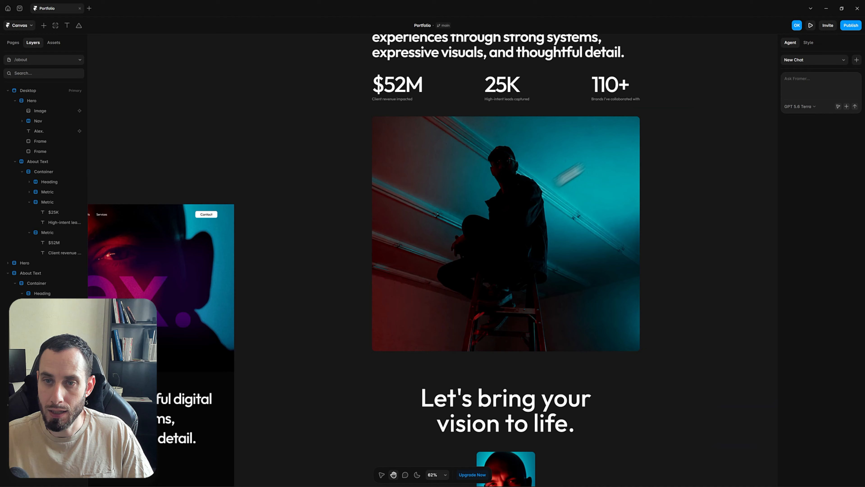
pyautogui.click(609, 105)
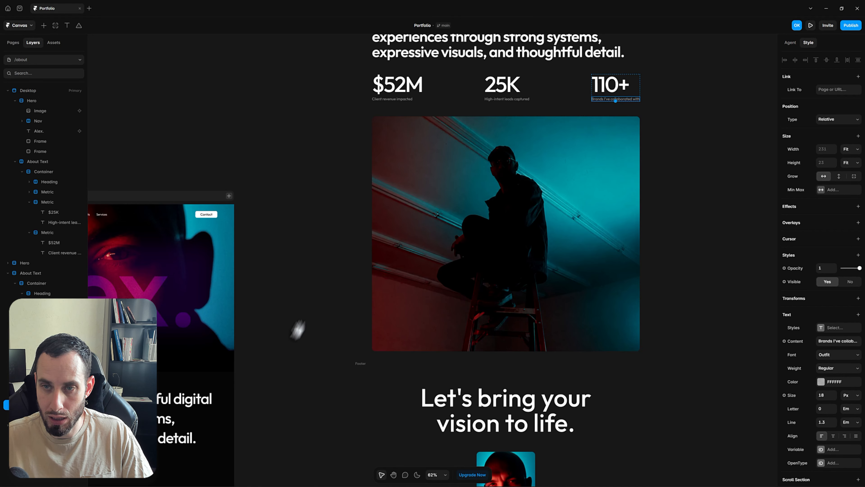
pyautogui.hscroll(-10, 388, 323)
pyautogui.scroll(-7, 387, 323)
pyautogui.hscroll(-4, 387, 322)
pyautogui.scroll(-4, 387, 322)
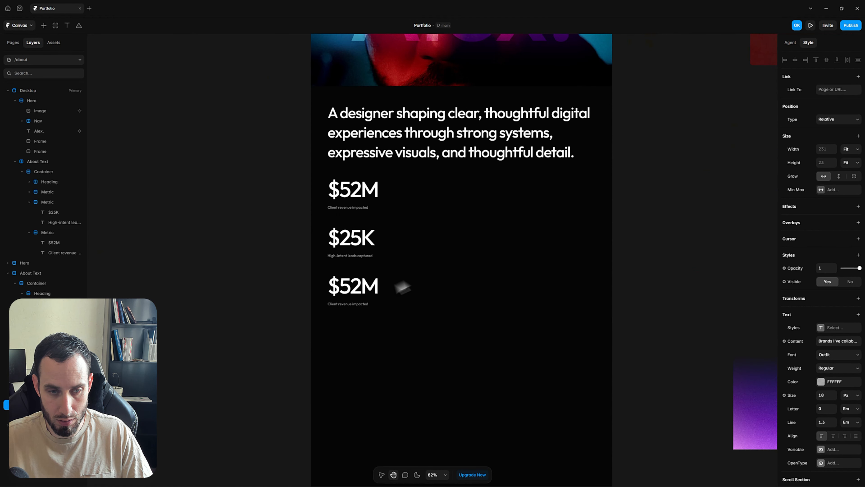
pyautogui.doubleClick(363, 304)
pyautogui.hotkey('ctrl', 'a')
pyautogui.write("Brands I've collaborated with")
# Change the third metric's number from $52M to 110+
pyautogui.click(364, 292)
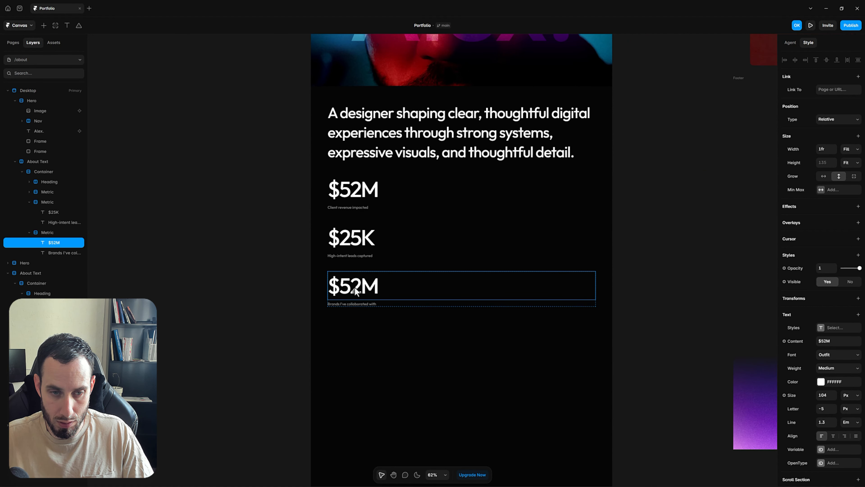
pyautogui.doubleClick(354, 290)
pyautogui.doubleClick(336, 236)
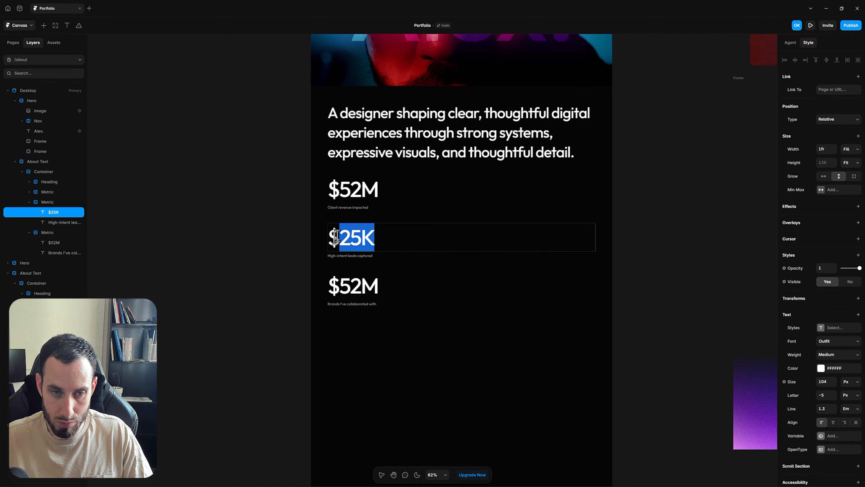
pyautogui.press('Escape')
pyautogui.click(344, 293)
pyautogui.doubleClick(344, 293)
pyautogui.hotkey('ctrl', 'a')
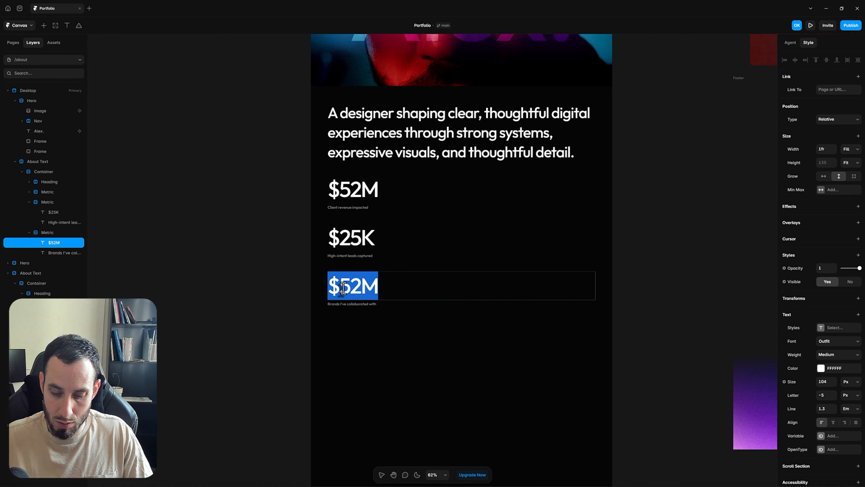
pyautogui.write('110+')
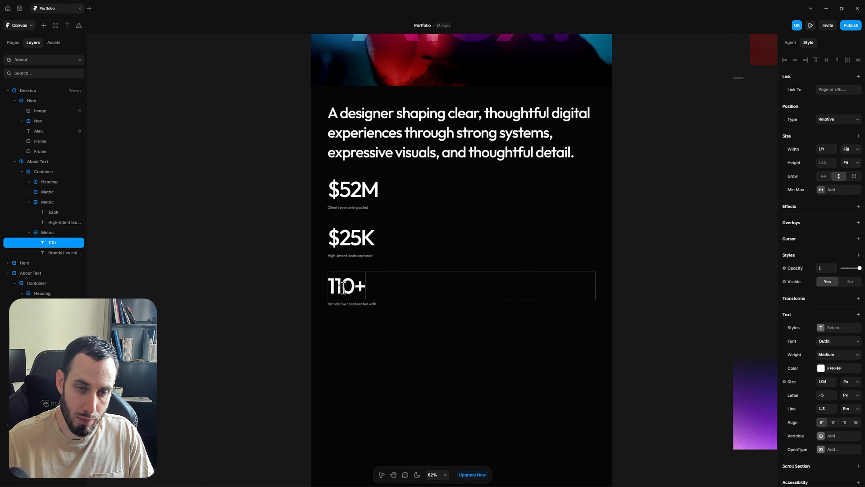
pyautogui.press('Escape')
pyautogui.click(684, 195)
# Delete the dollar sign so the second figure reads 25K
pyautogui.scroll(-5, 683, 195)
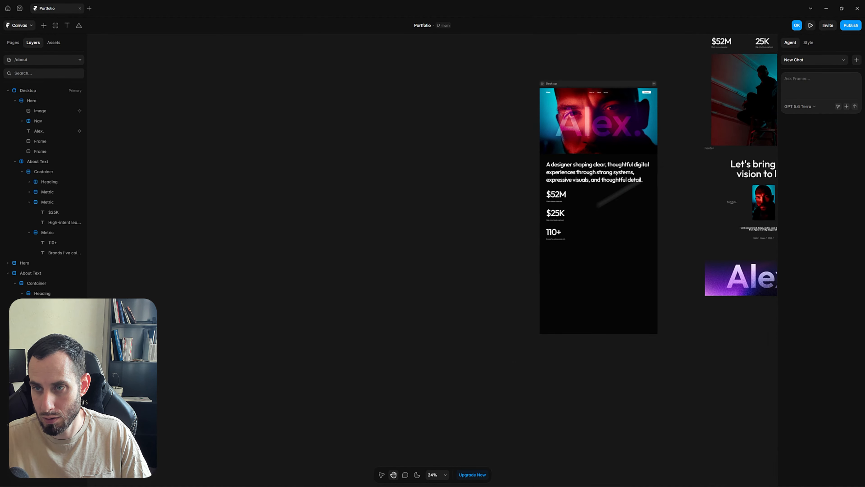
pyautogui.scroll(6, 396, 309)
pyautogui.click(432, 276)
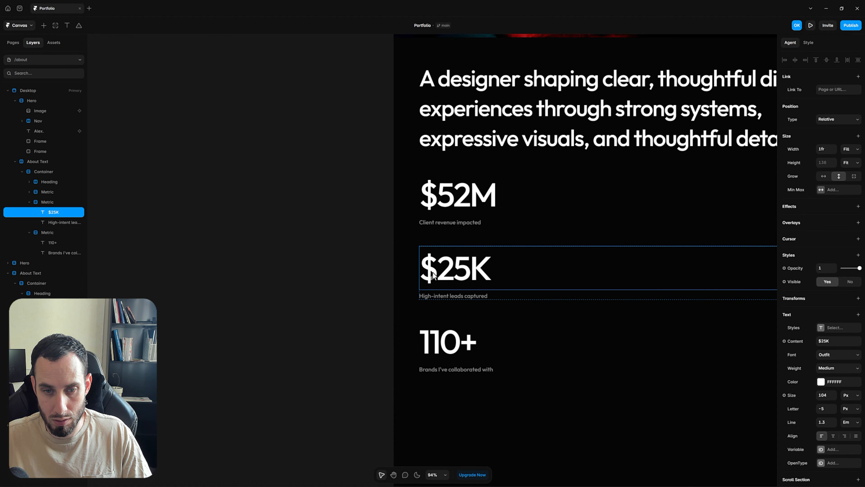
pyautogui.doubleClick(433, 276)
pyautogui.click(433, 276)
pyautogui.moveTo(433, 276); pyautogui.dragTo(387, 276)
pyautogui.press('BackSpace')
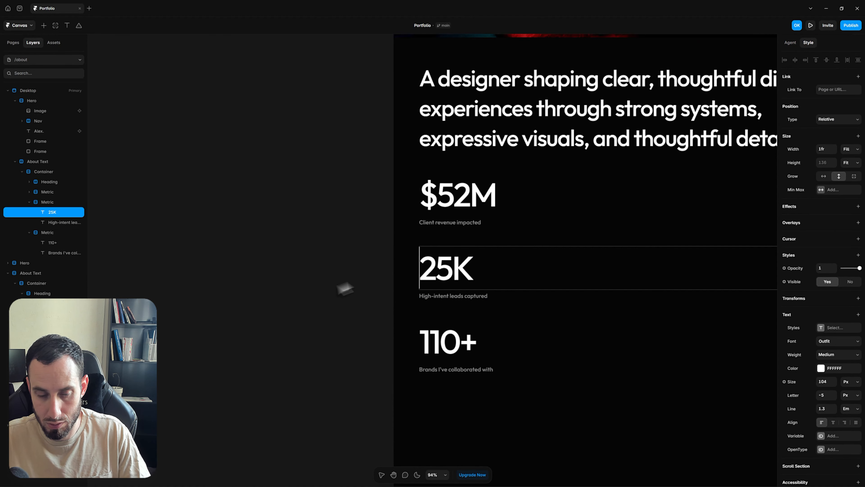
pyautogui.press('Escape')
pyautogui.scroll(-5, 352, 293)
pyautogui.click(555, 267)
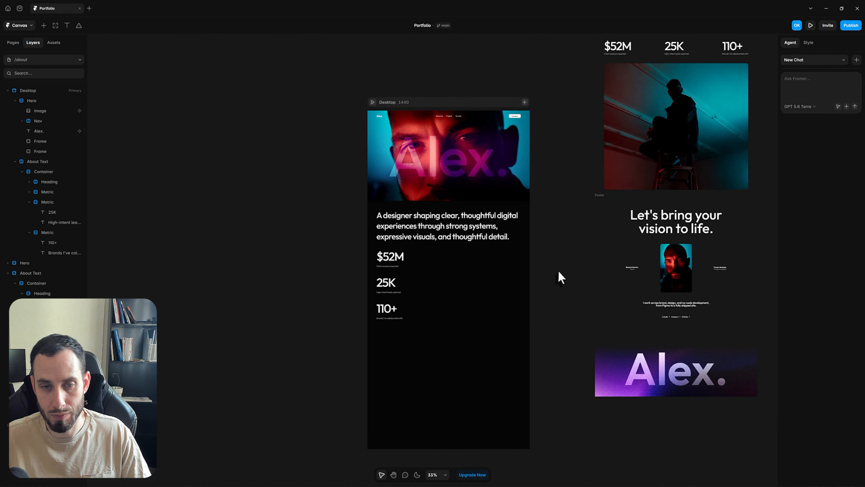
pyautogui.hscroll(2, 545, 273)
# Collapse and select the three Metric stacks, wrap them in a stack named Metrics Wrapper
pyautogui.click(340, 268)
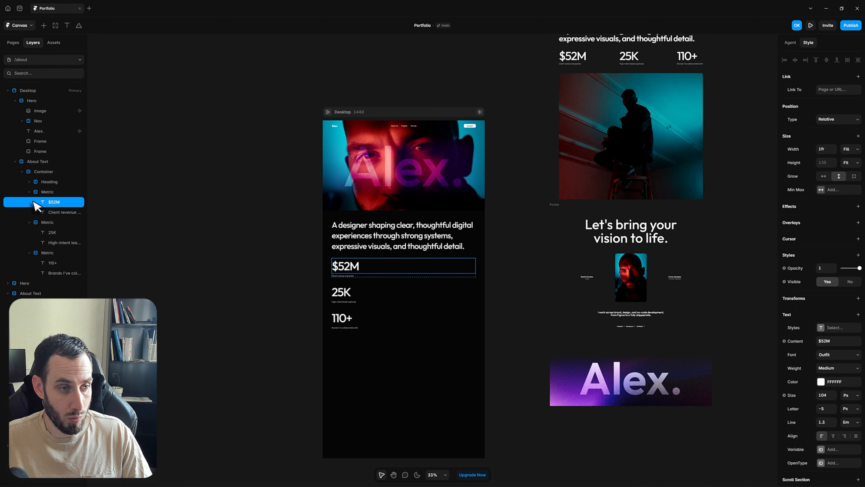
pyautogui.click(29, 192)
pyautogui.click(29, 202)
pyautogui.click(29, 212)
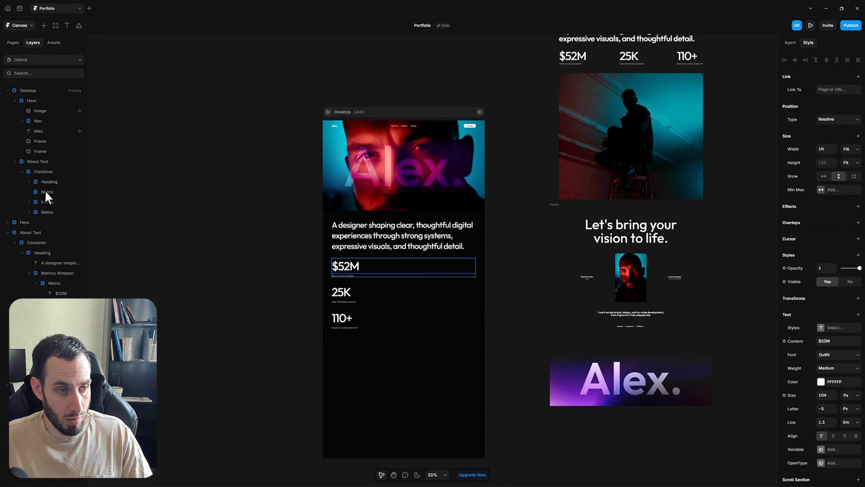
pyautogui.click(47, 192)
pyautogui.keyDown('shift'); pyautogui.click(47, 212); pyautogui.keyUp('shift')
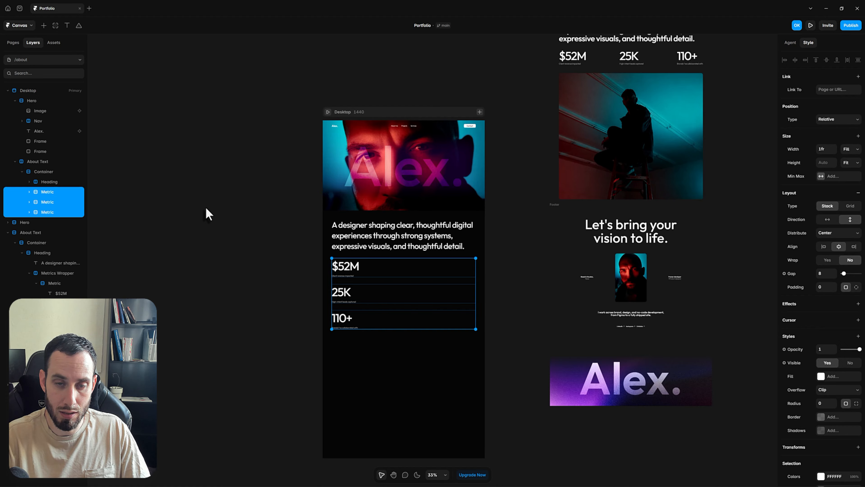
pyautogui.hotkey('ctrl', 'Return')
pyautogui.doubleClick(58, 192)
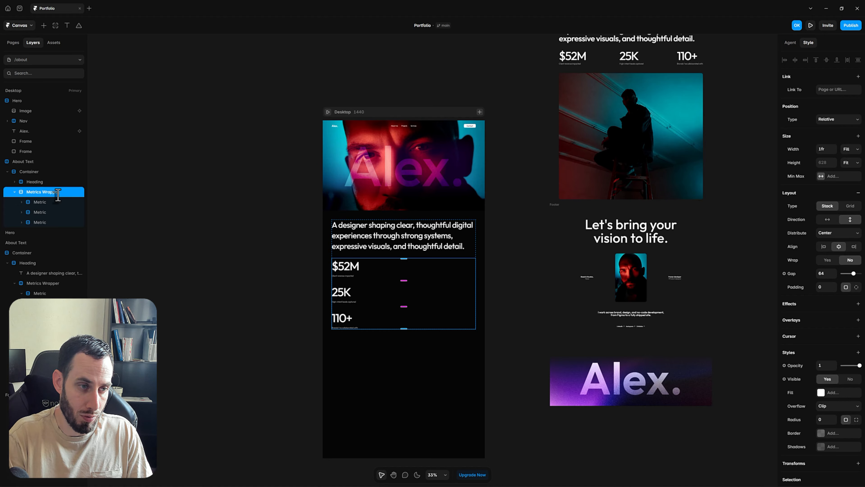
pyautogui.press('Return')
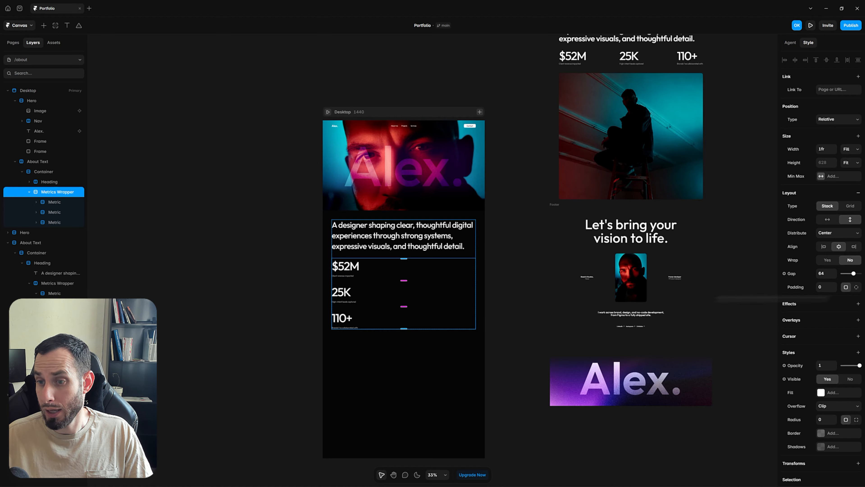
# Lay the three metrics out in a row with even spacing between them
pyautogui.click(823, 221)
pyautogui.hscroll(-1, 440, 272)
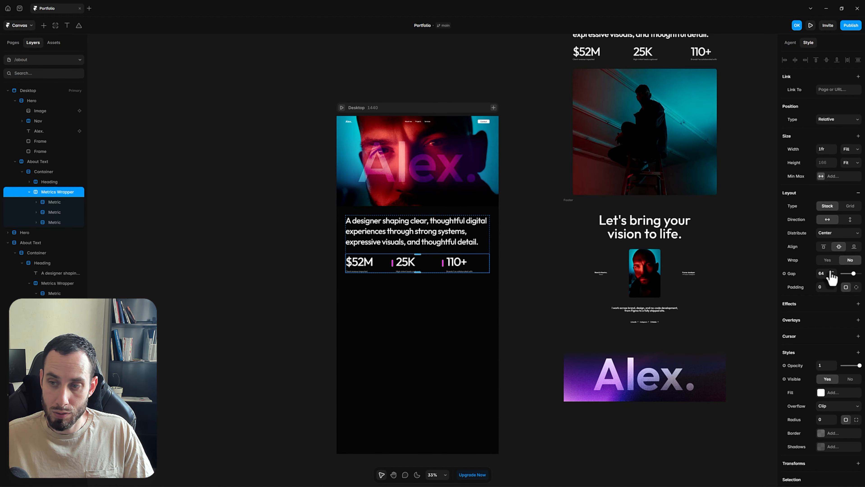
pyautogui.click(836, 233)
pyautogui.click(838, 269)
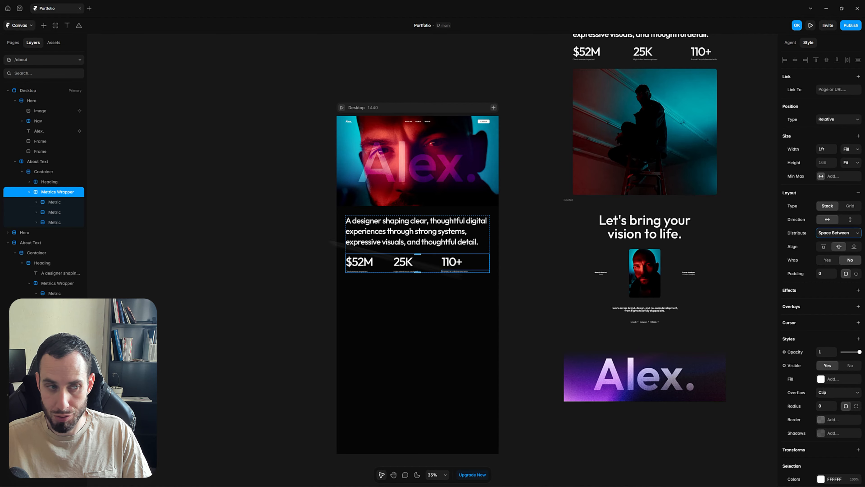
# Set all three Metric groups' width to Fit Content
pyautogui.click(66, 202)
pyautogui.keyDown('shift'); pyautogui.click(56, 224); pyautogui.keyUp('shift')
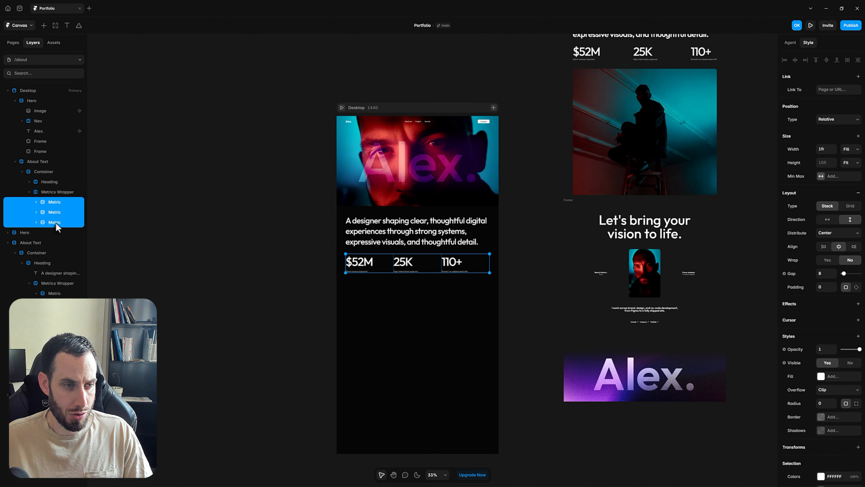
pyautogui.click(852, 151)
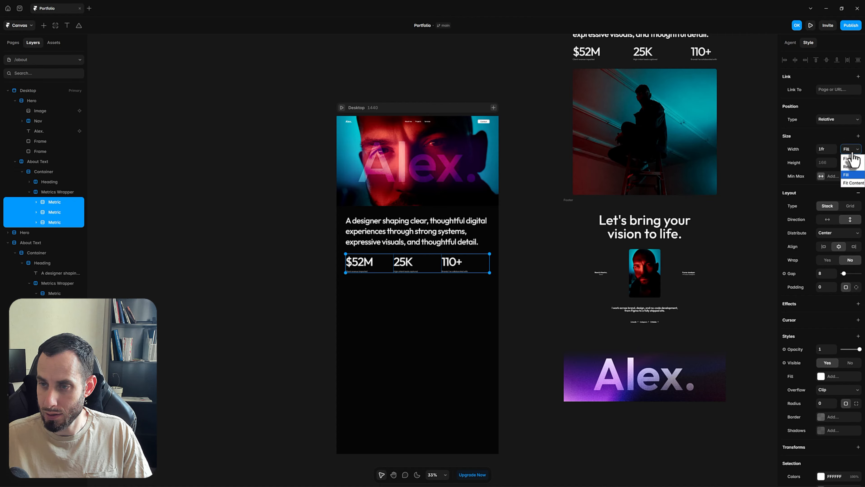
pyautogui.click(854, 183)
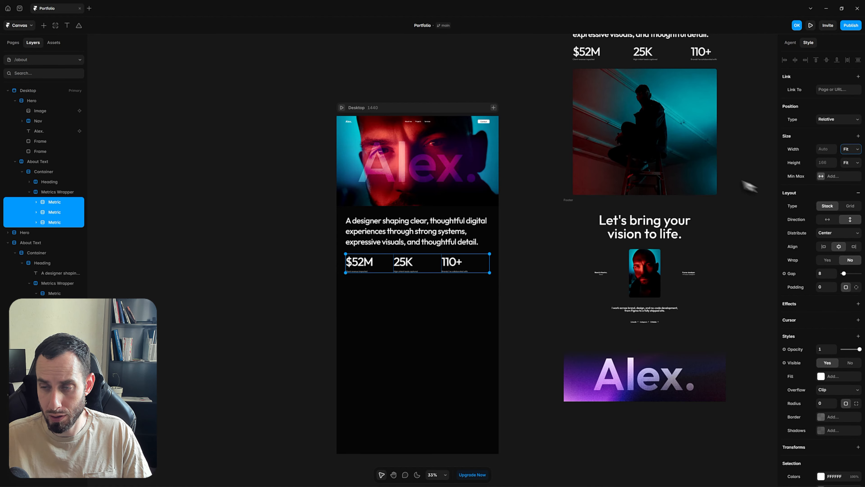
pyautogui.click(520, 280)
# Make the $52M number and its revenue caption fit their content width
pyautogui.scroll(5, 519, 280)
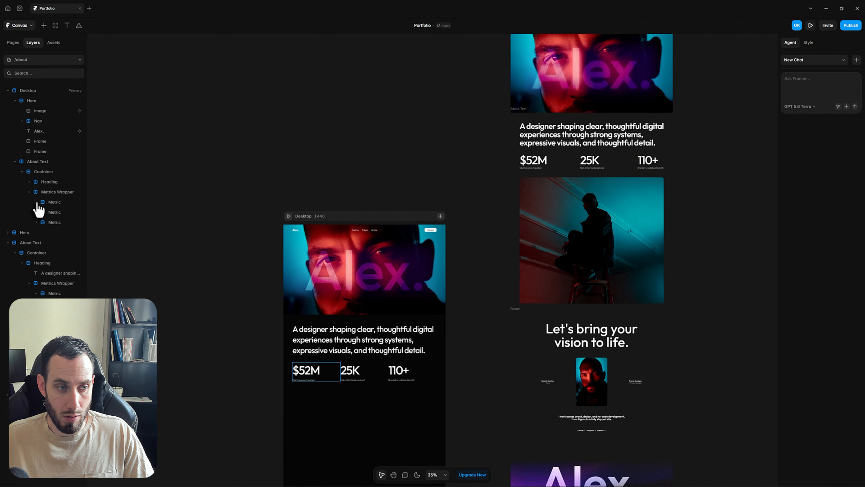
pyautogui.scroll(-2, 315, 370)
pyautogui.scroll(-1, 315, 370)
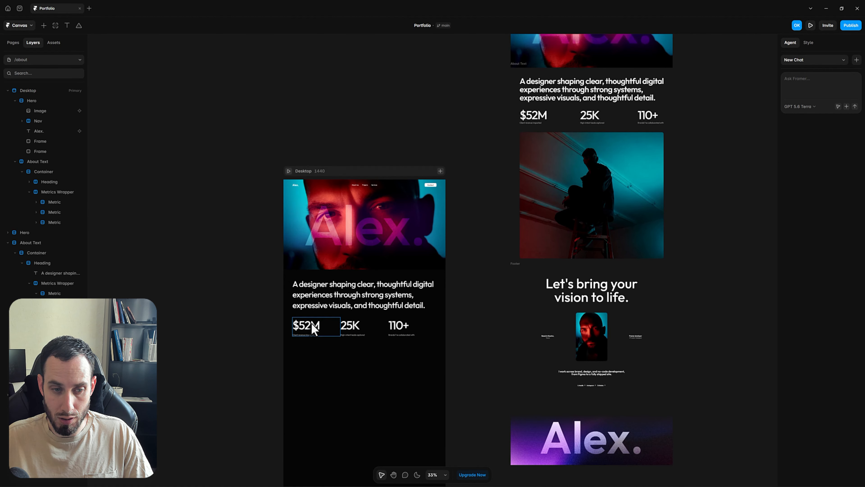
pyautogui.scroll(3, 308, 329)
pyautogui.click(308, 336)
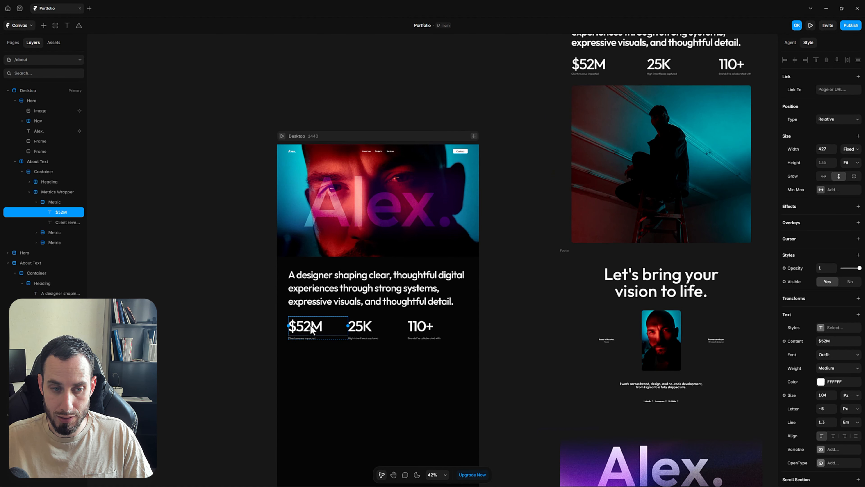
pyautogui.keyDown('shift'); pyautogui.click(65, 223); pyautogui.keyUp('shift')
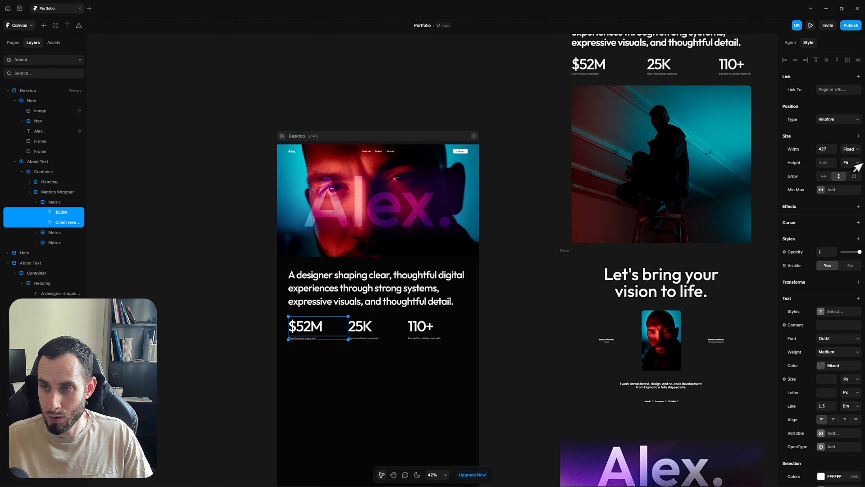
pyautogui.click(851, 149)
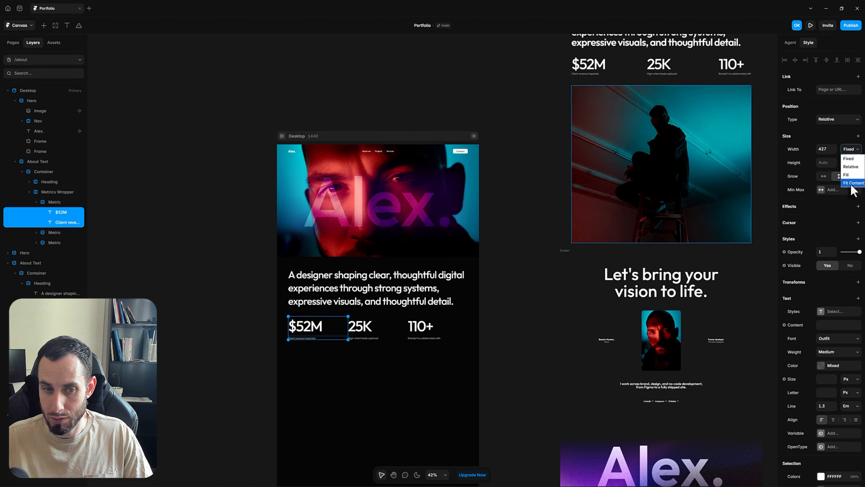
pyautogui.click(852, 183)
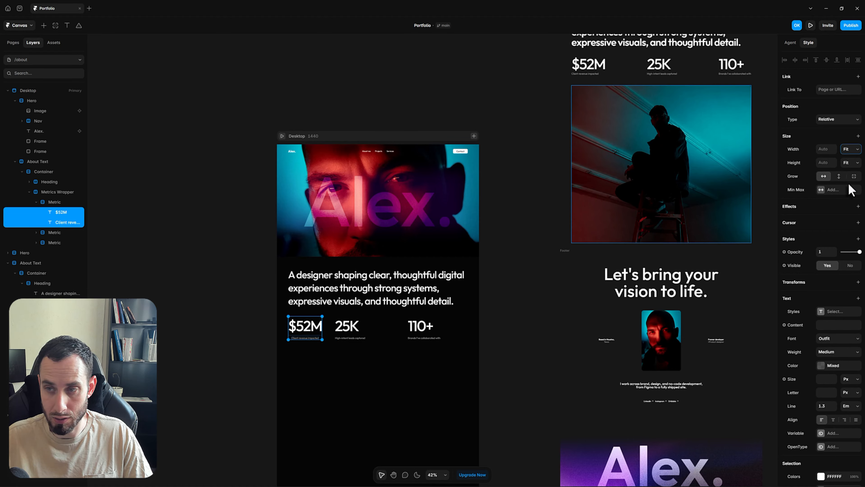
# Make the 25K number and its caption fit their content width
pyautogui.click(36, 232)
pyautogui.click(58, 242)
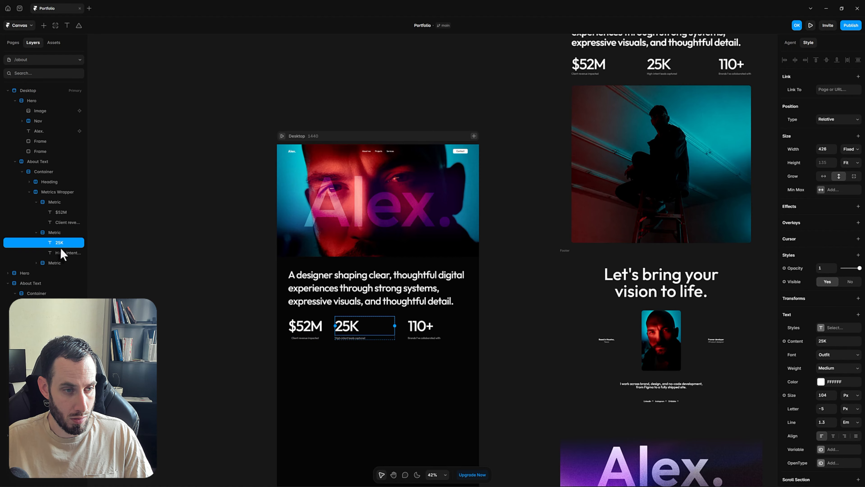
pyautogui.keyDown('shift'); pyautogui.click(65, 253); pyautogui.keyUp('shift')
pyautogui.click(848, 150)
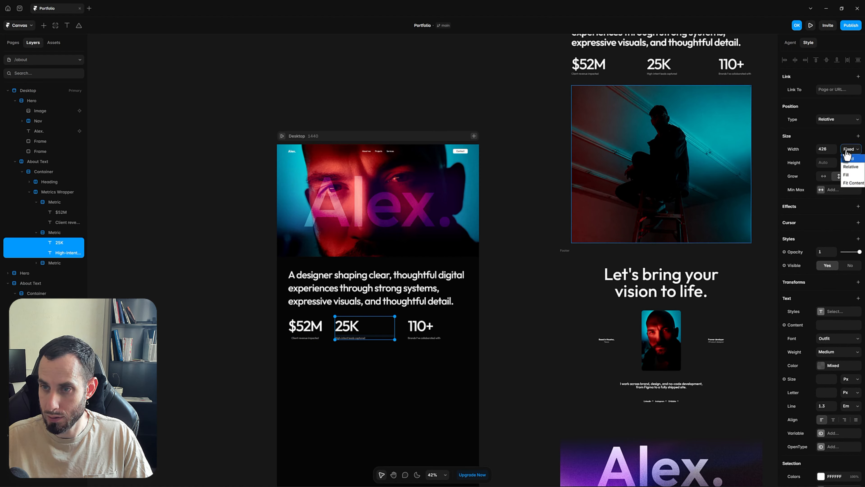
pyautogui.click(853, 183)
# Make the 110+ number and its caption fit their content width
pyautogui.click(423, 336)
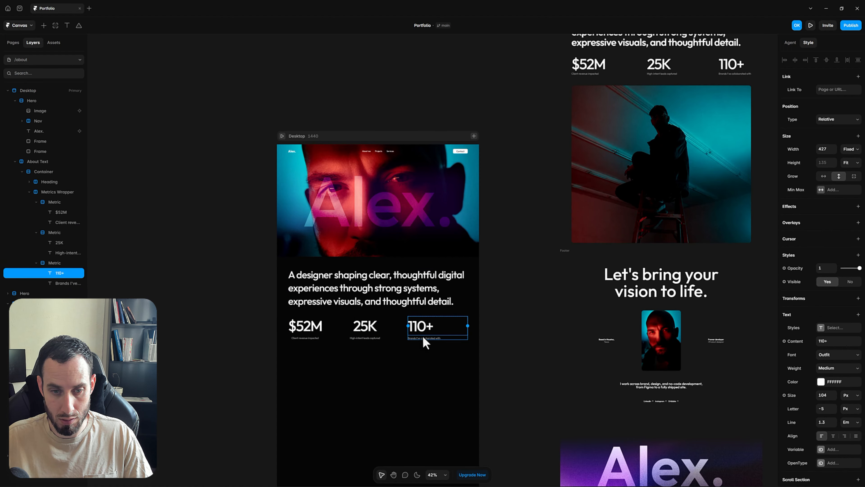
pyautogui.click(425, 341)
pyautogui.click(851, 150)
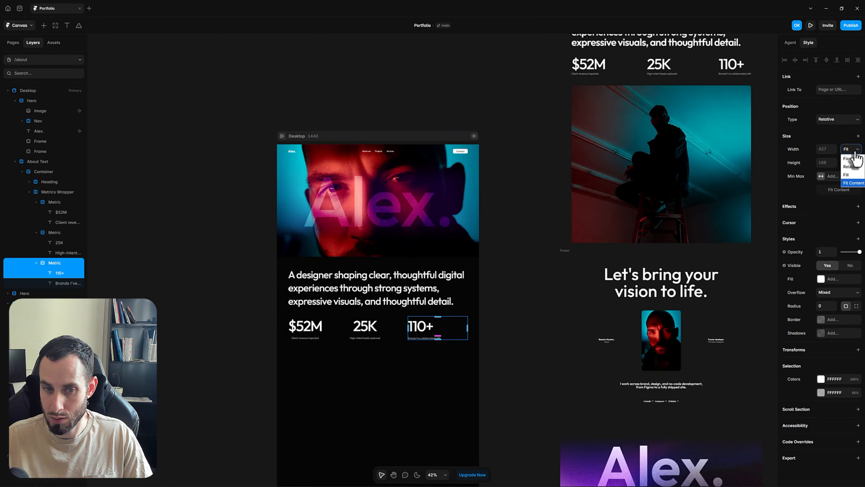
pyautogui.click(61, 273)
pyautogui.keyDown('shift'); pyautogui.click(63, 283); pyautogui.keyUp('shift')
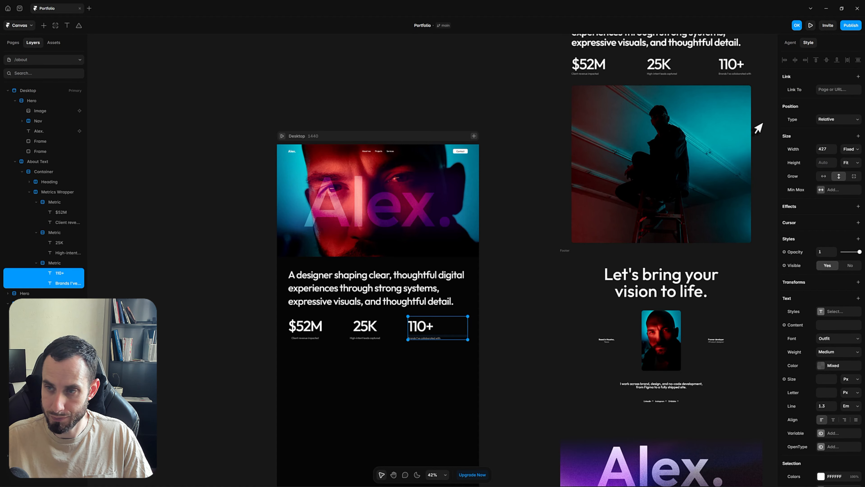
pyautogui.click(846, 160)
pyautogui.click(848, 185)
pyautogui.click(529, 240)
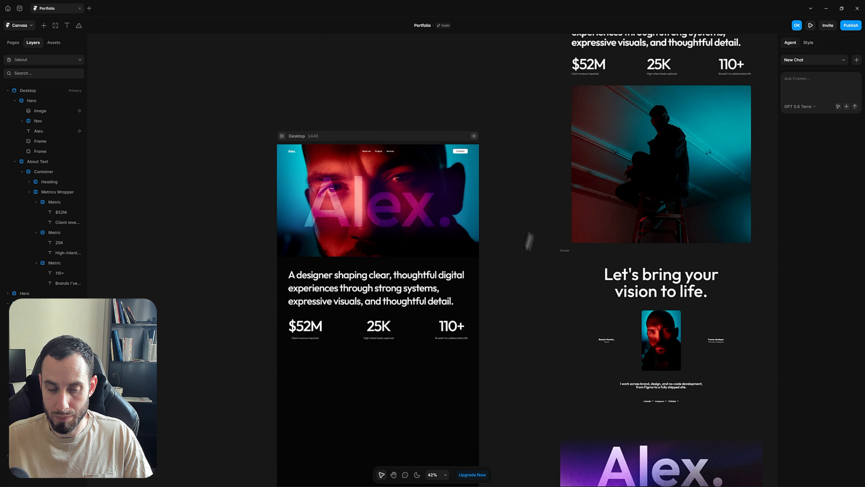
# Draw a 1280×1164 light-blue frame beneath the $52M, 25K and 110+ metrics row
pyautogui.scroll(3, 488, 228)
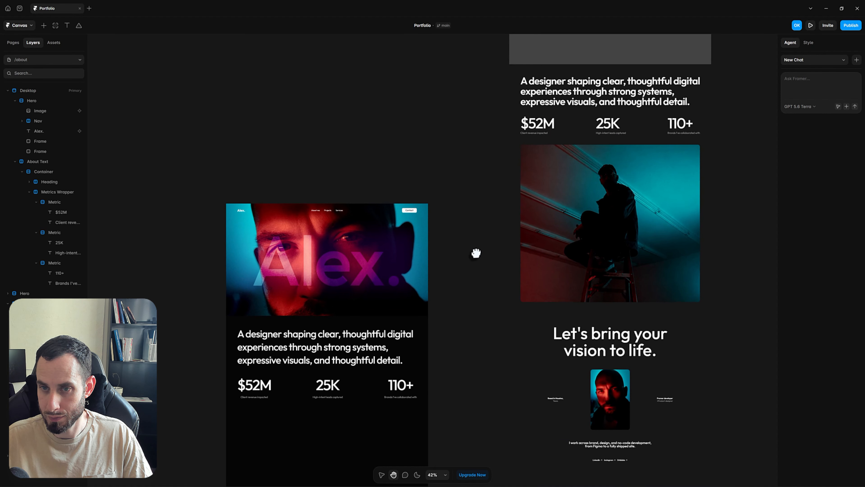
pyautogui.moveTo(467, 265); pyautogui.dragTo(483, 224)
pyautogui.press('v')
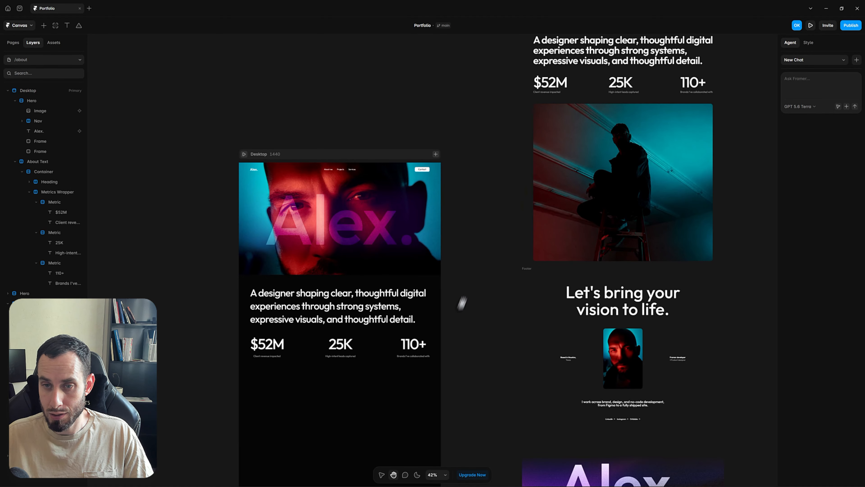
pyautogui.moveTo(459, 303); pyautogui.dragTo(469, 279)
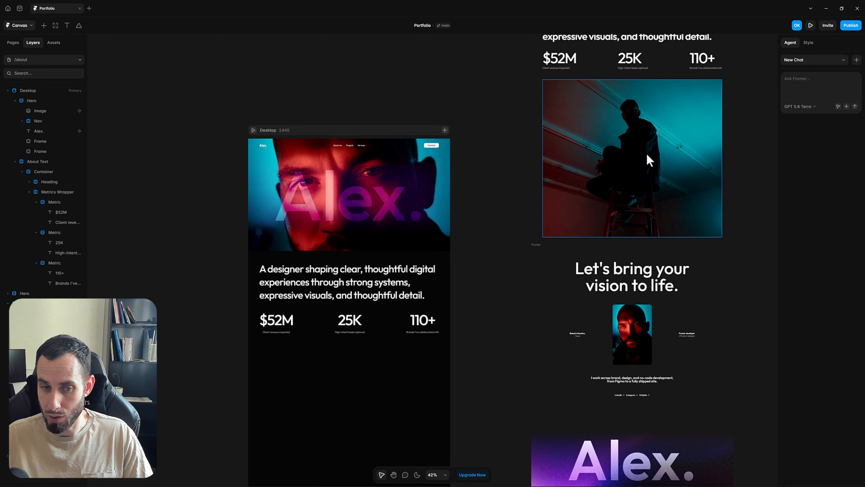
pyautogui.scroll(-5, 512, 309)
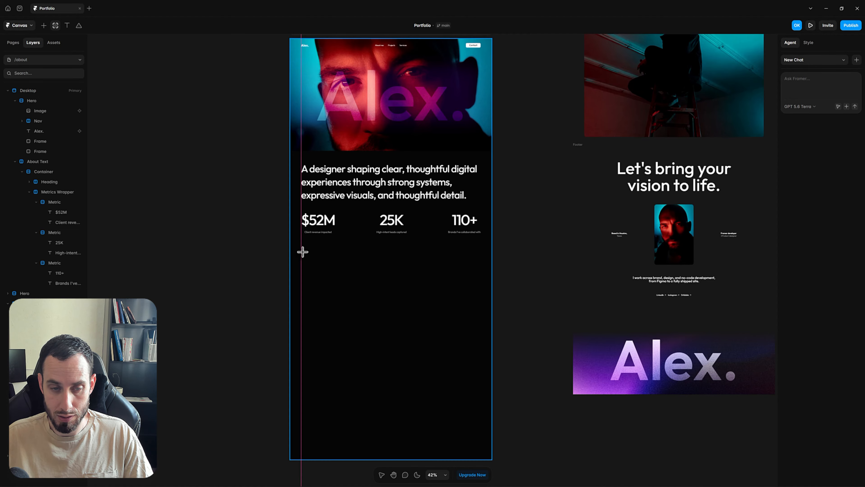
pyautogui.moveTo(302, 252); pyautogui.dragTo(481, 415)
pyautogui.click(534, 237)
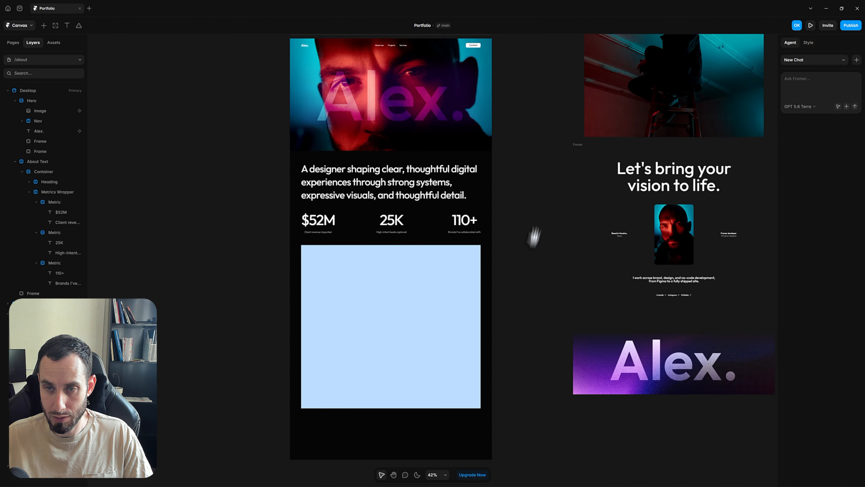
pyautogui.scroll(3, 527, 170)
pyautogui.hscroll(2, 527, 170)
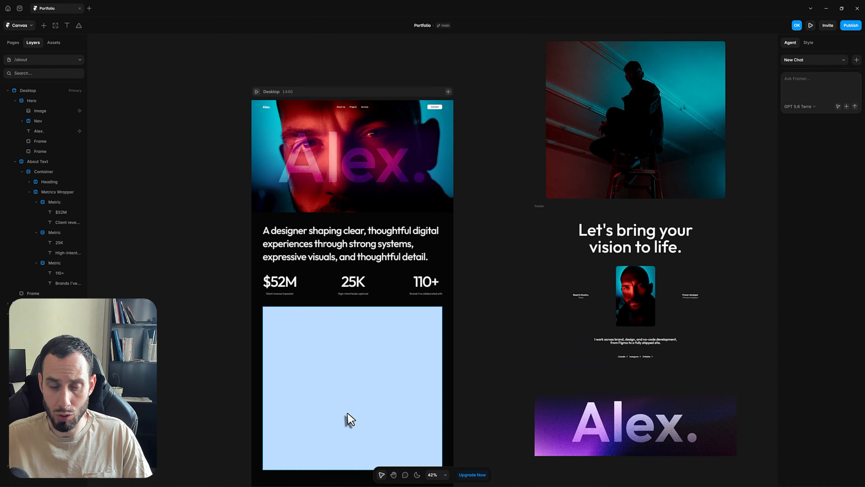
pyautogui.click(349, 419)
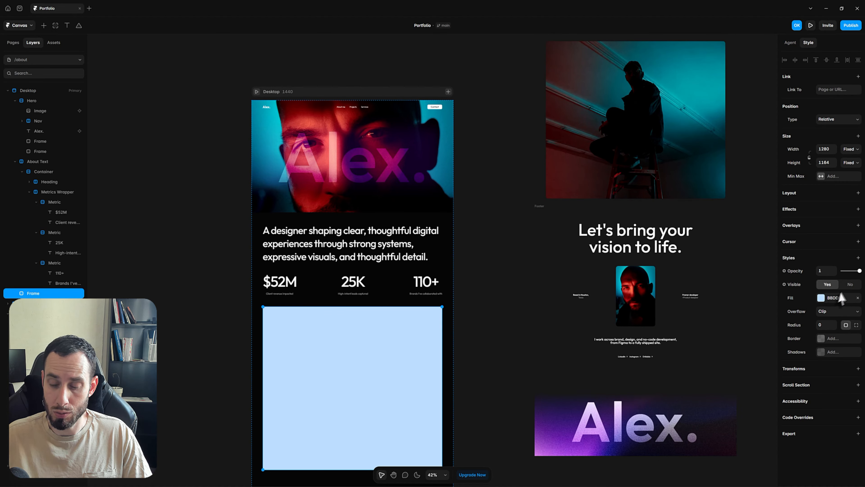
# Set the frame's fill to an image of the man seated on a stool
pyautogui.click(831, 301)
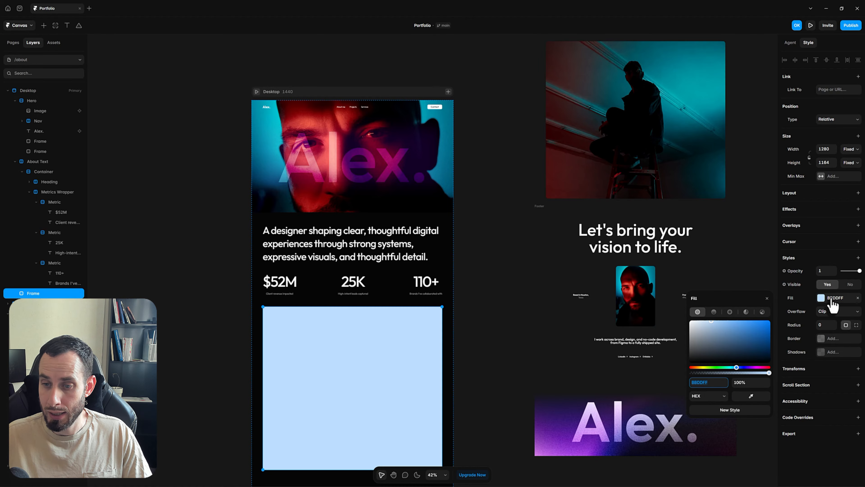
pyautogui.click(762, 313)
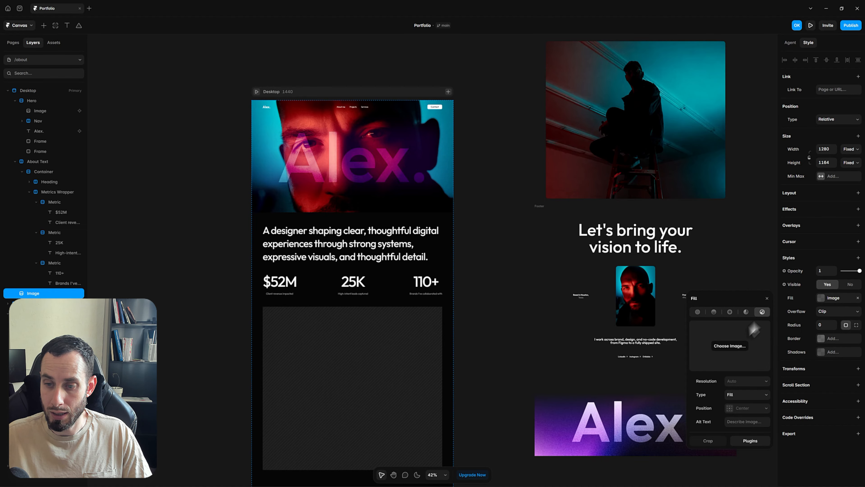
pyautogui.click(730, 351)
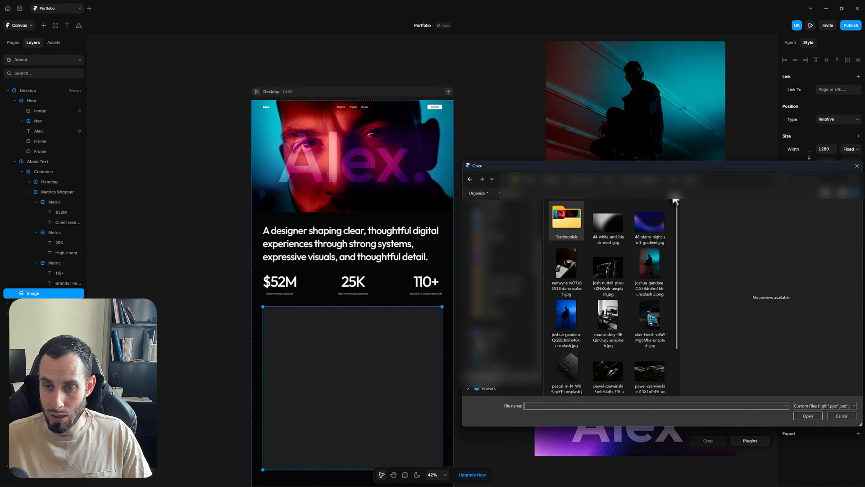
pyautogui.doubleClick(652, 272)
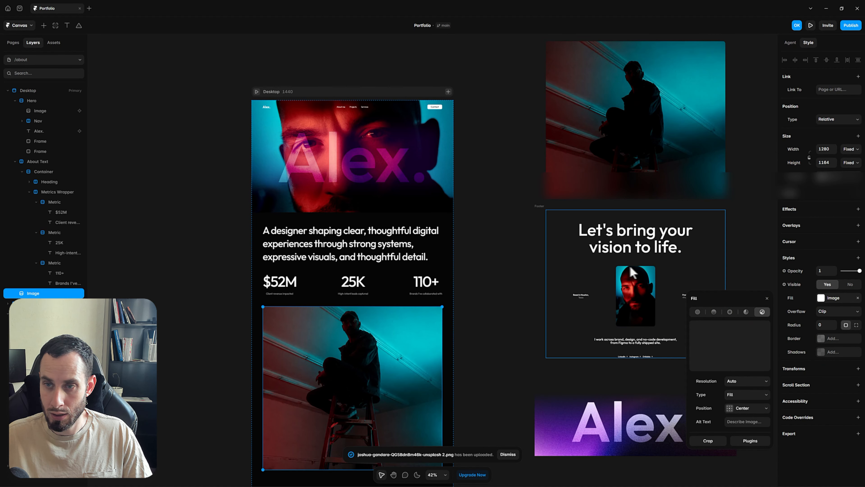
# Round the photo's corners with a radius of 16
pyautogui.click(824, 325)
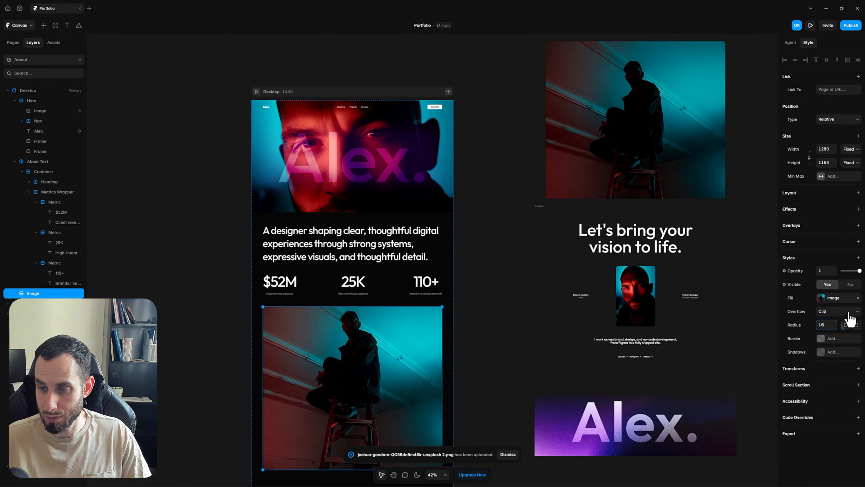
pyautogui.write('16')
pyautogui.click(511, 208)
pyautogui.scroll(4, 525, 208)
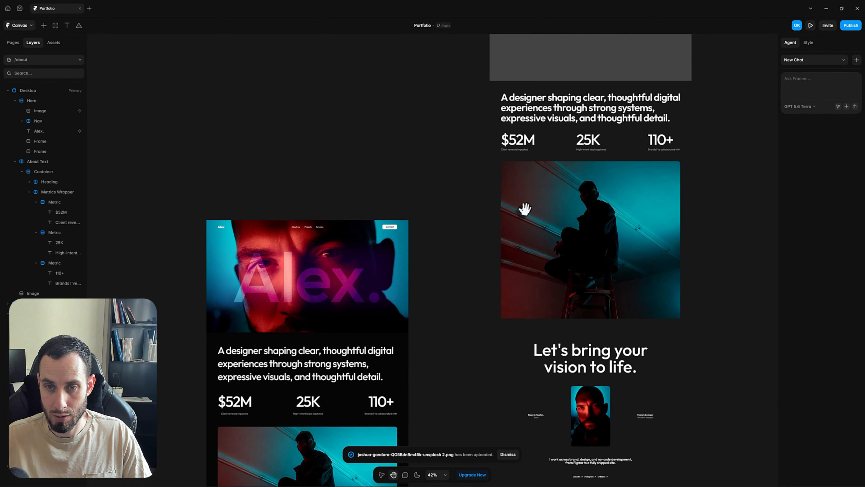
pyautogui.click(527, 213)
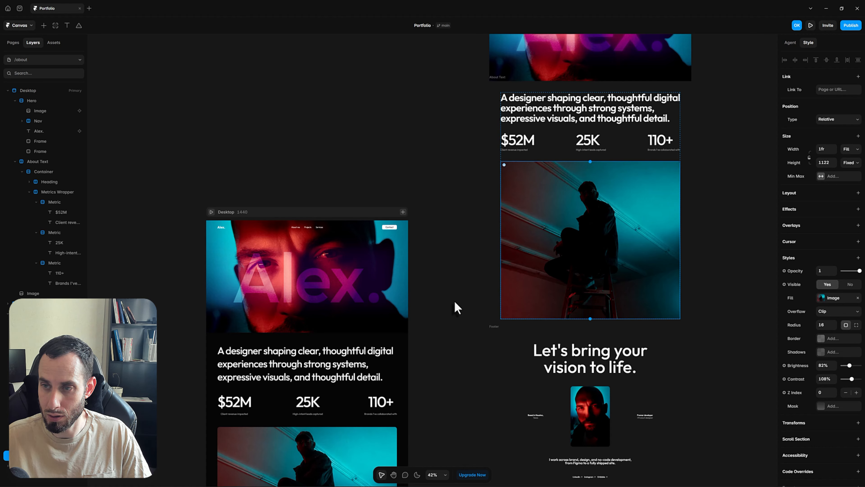
# Give the stool photo a height of 1122 and a Fill width
pyautogui.scroll(-5, 450, 319)
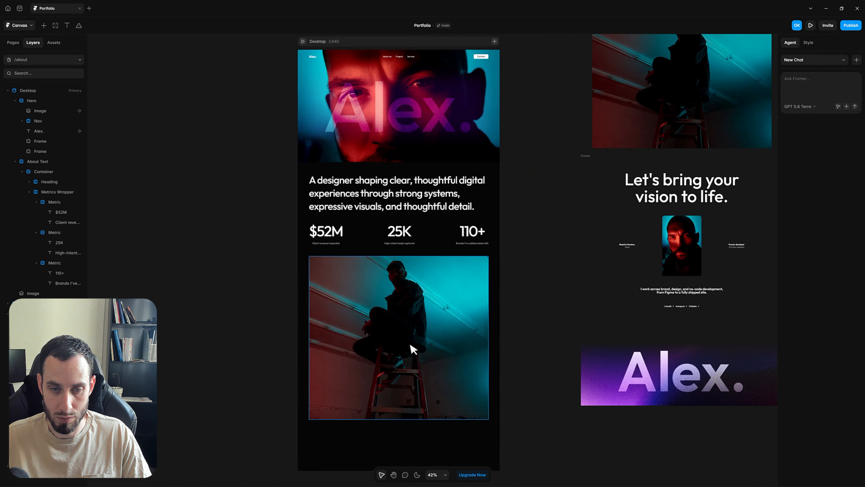
pyautogui.click(450, 318)
pyautogui.click(821, 160)
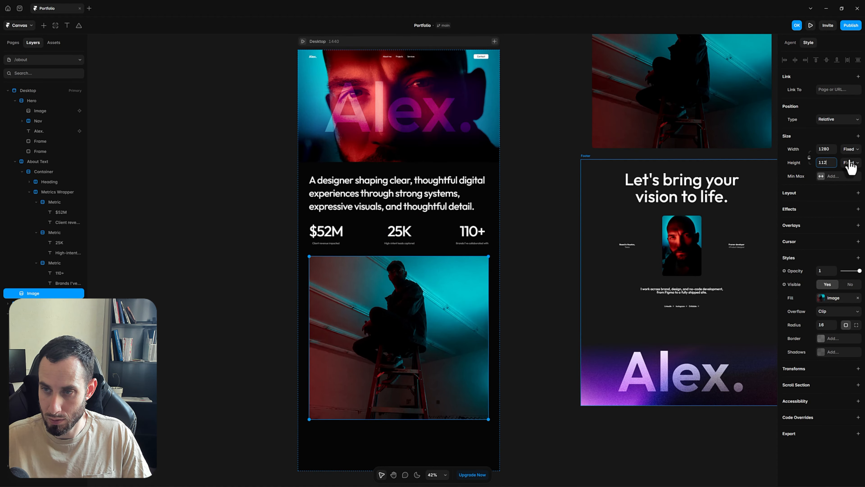
pyautogui.write('1122')
pyautogui.press('Return')
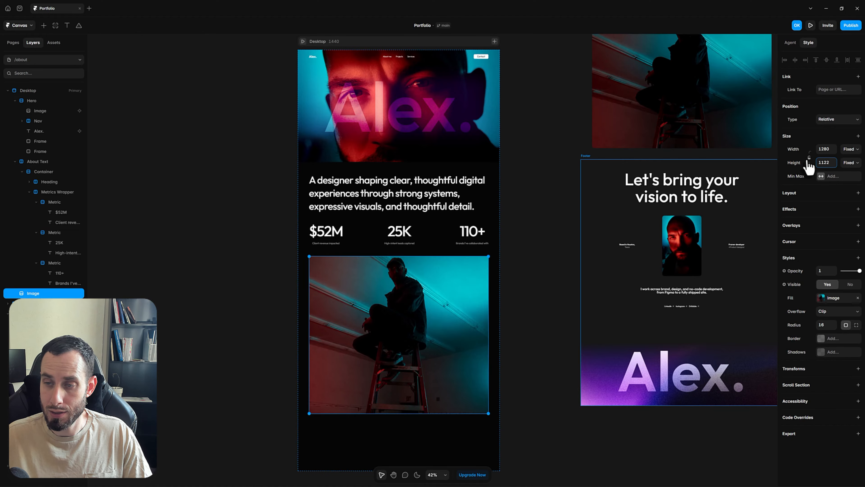
pyautogui.click(850, 149)
pyautogui.click(851, 177)
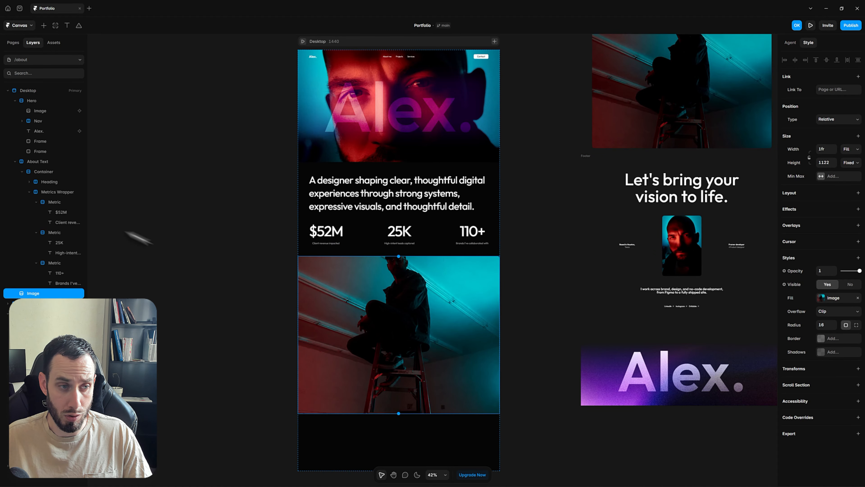
# Move the photo into the About Text container
pyautogui.hotkey('ctrl', 'x')
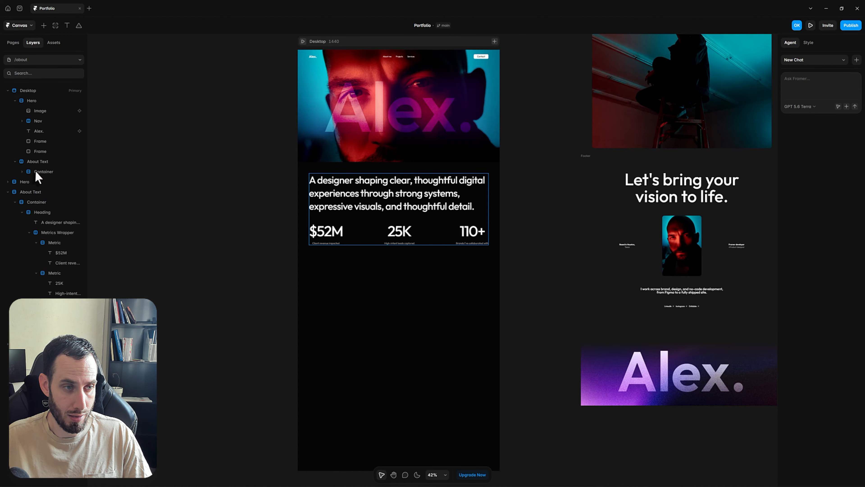
pyautogui.click(34, 172)
pyautogui.hotkey('ctrl', 'v')
pyautogui.click(533, 268)
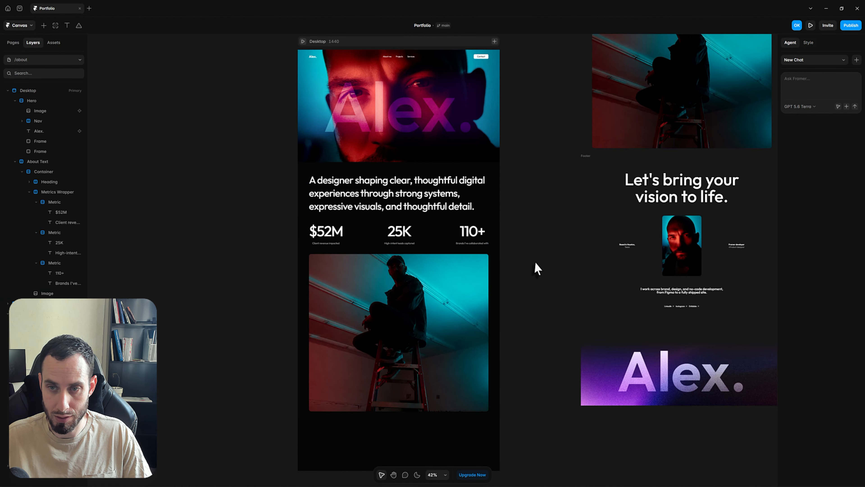
pyautogui.scroll(-2, 532, 245)
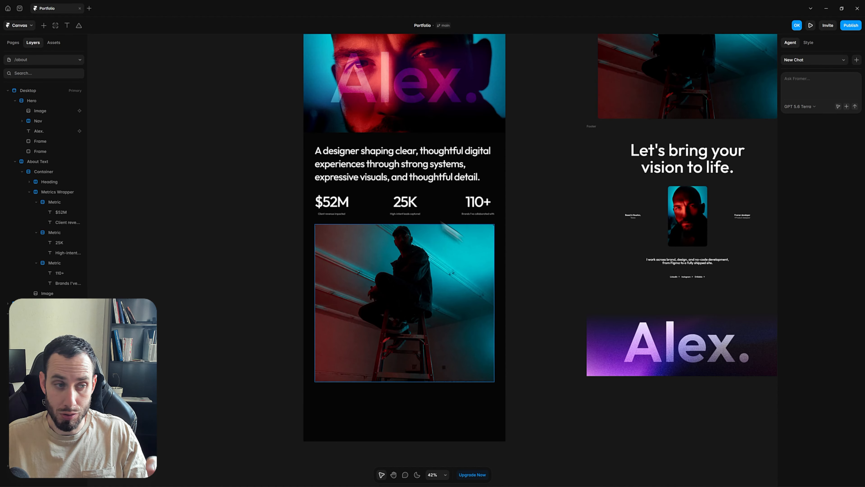
# Change the About Text container's gap from 64 to 100
pyautogui.click(380, 197)
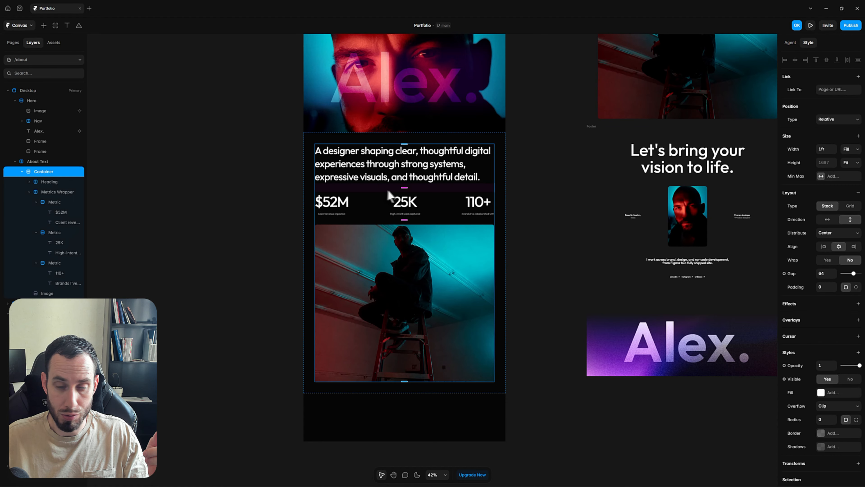
pyautogui.click(825, 273)
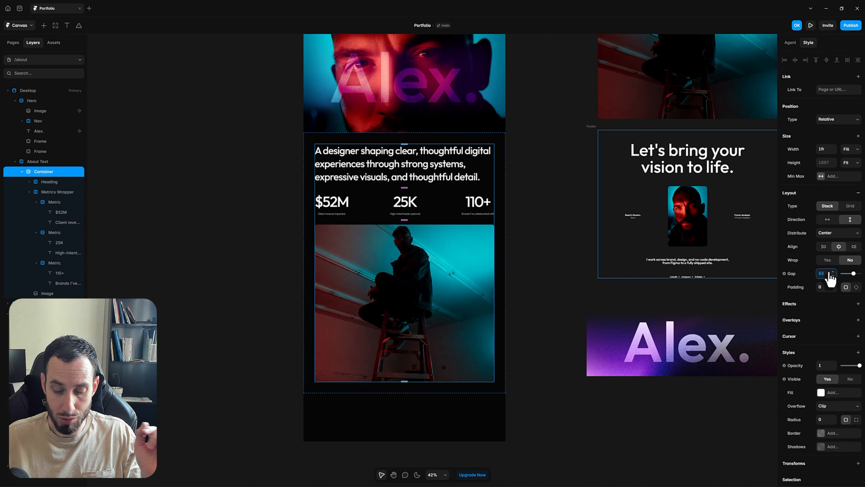
pyautogui.write('100')
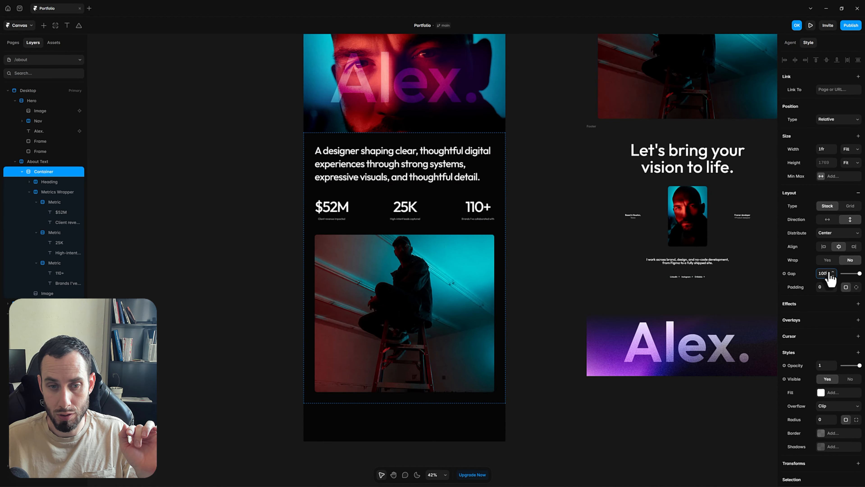
pyautogui.click(561, 236)
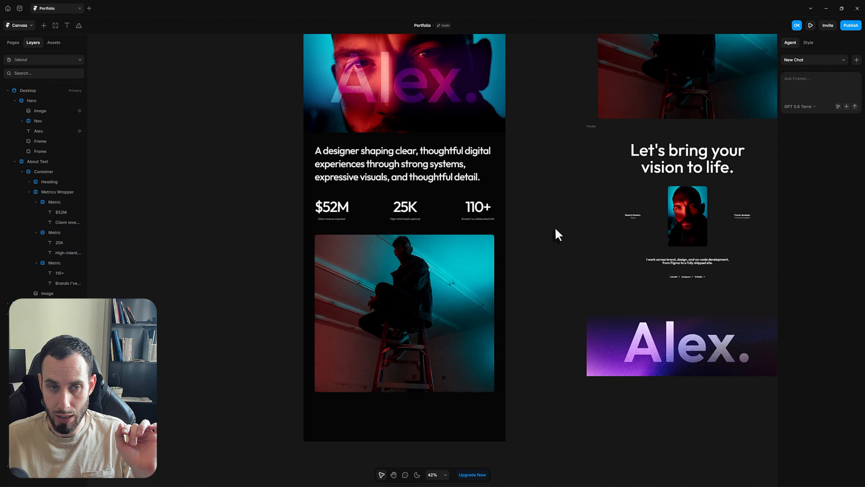
pyautogui.scroll(1, 555, 226)
pyautogui.scroll(3, 593, 249)
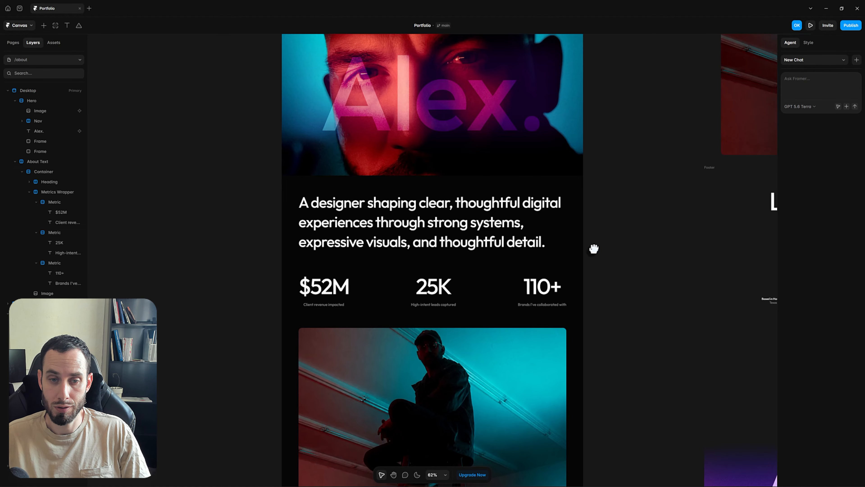
# On the Home page, select the Footer layer to copy it
pyautogui.click(41, 59)
pyautogui.click(31, 115)
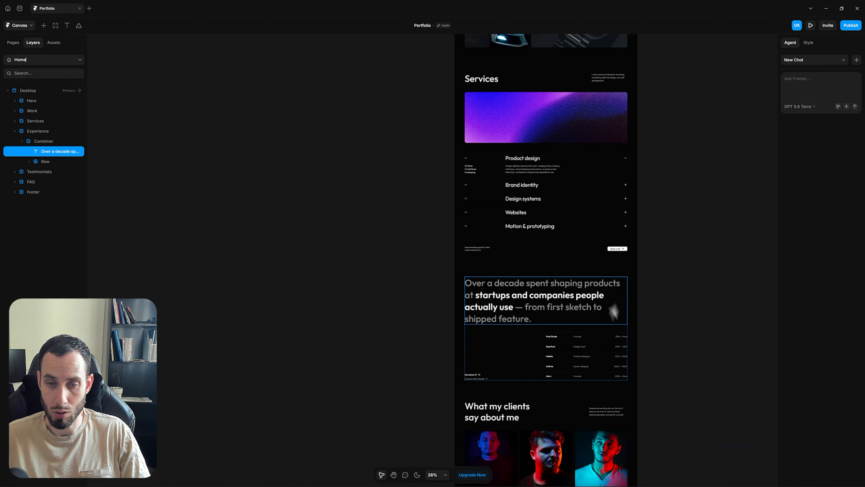
pyautogui.scroll(-10, 649, 344)
pyautogui.click(657, 341)
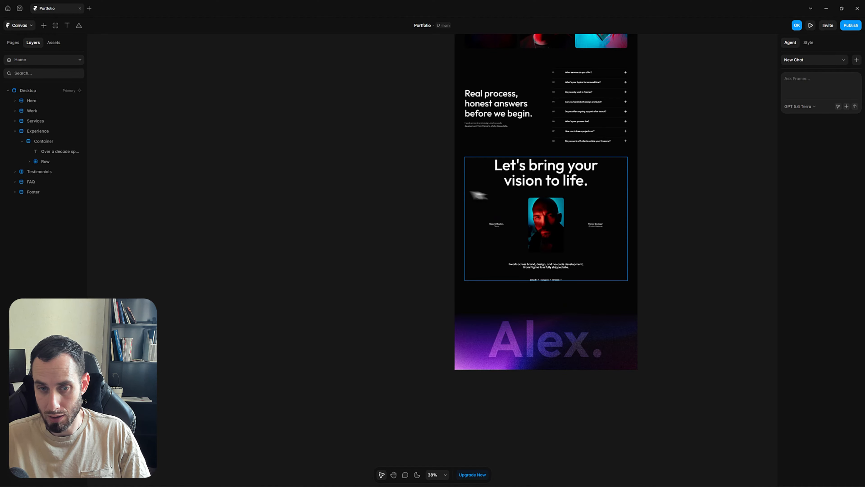
pyautogui.click(457, 196)
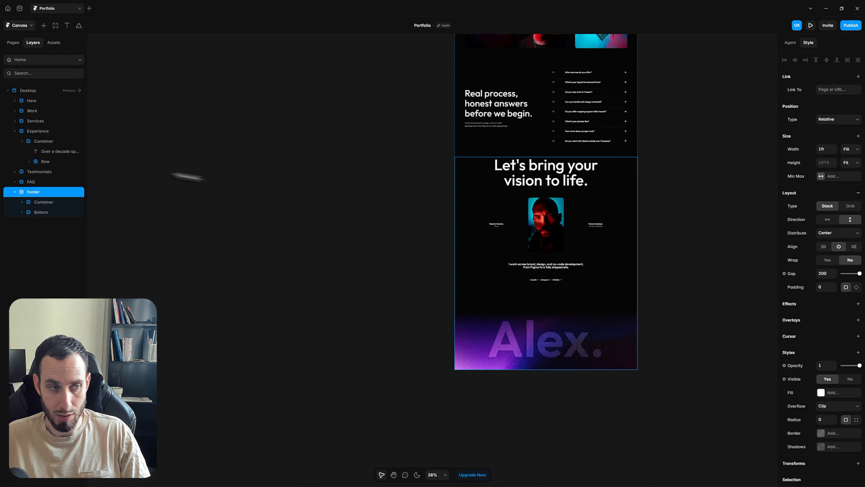
pyautogui.click(15, 192)
# Return to the /about page and select its Desktop frame for the footer
pyautogui.click(37, 59)
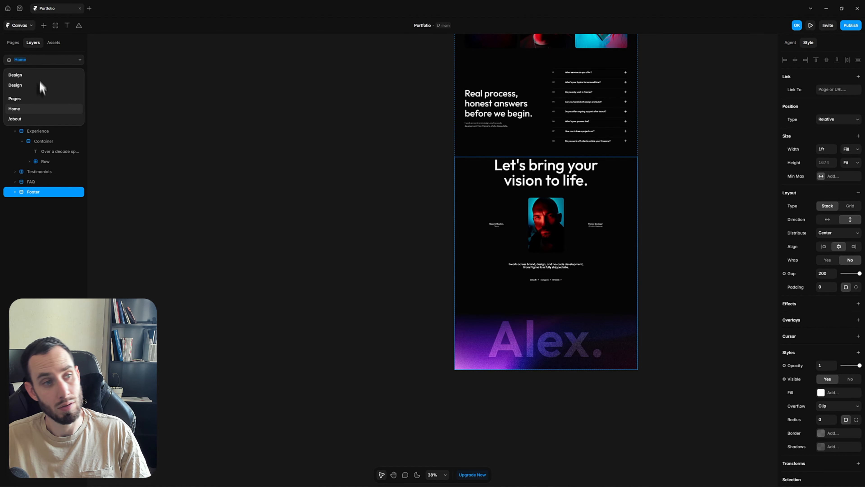
pyautogui.click(33, 119)
pyautogui.scroll(-10, 457, 167)
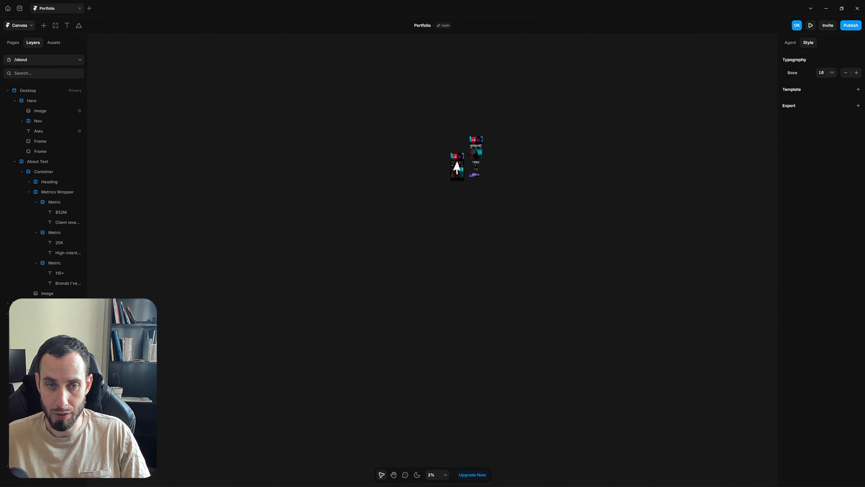
pyautogui.scroll(10, 457, 167)
pyautogui.scroll(-5, 450, 96)
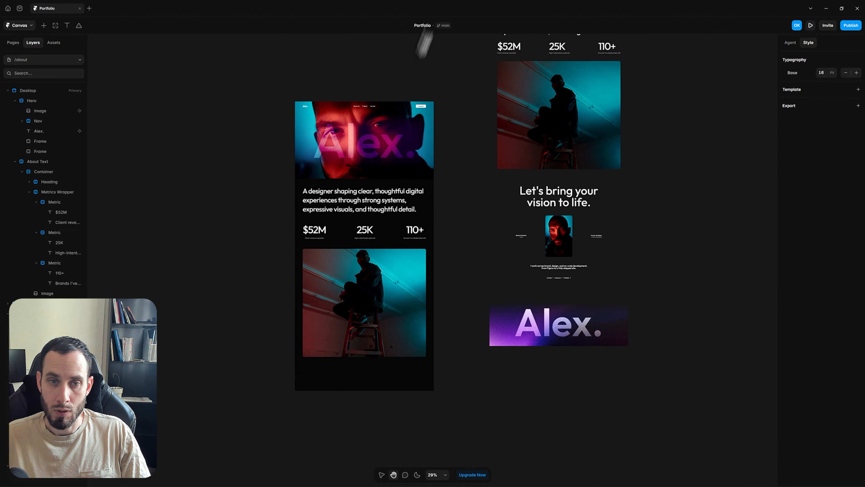
pyautogui.scroll(5, 408, 61)
pyautogui.scroll(-5, 413, 282)
pyautogui.click(396, 130)
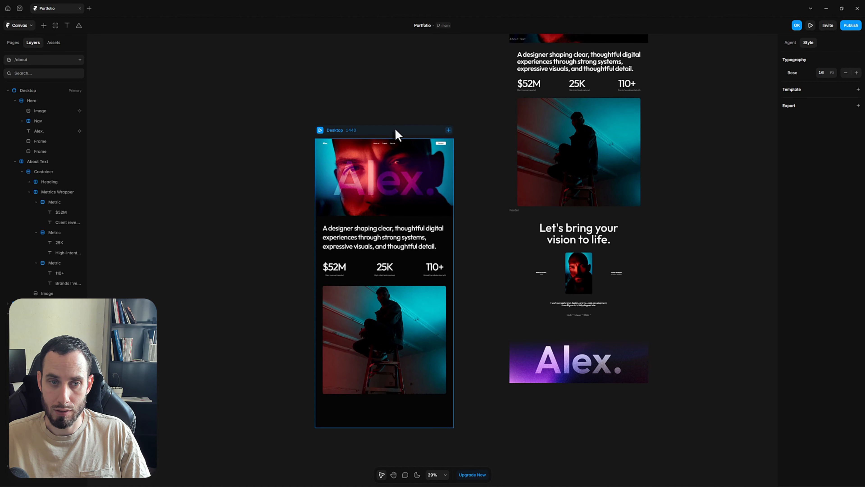
pyautogui.click(396, 129)
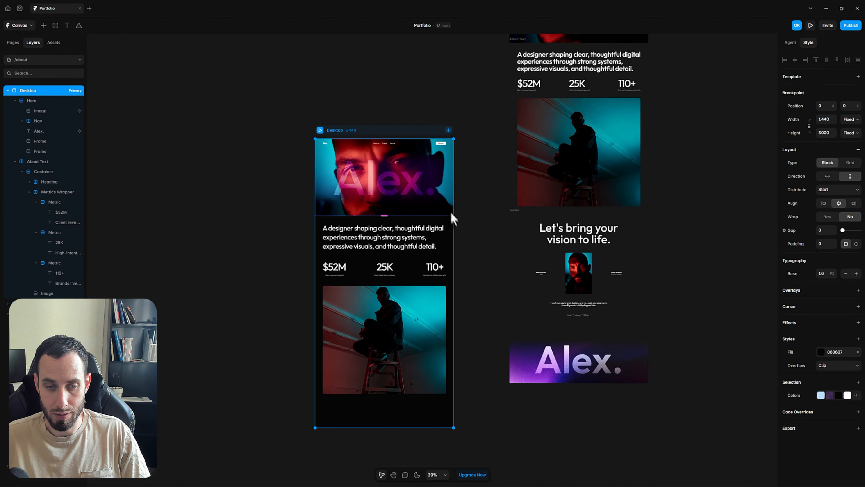
# Set the designer statement's line height to 1.02
pyautogui.click(481, 351)
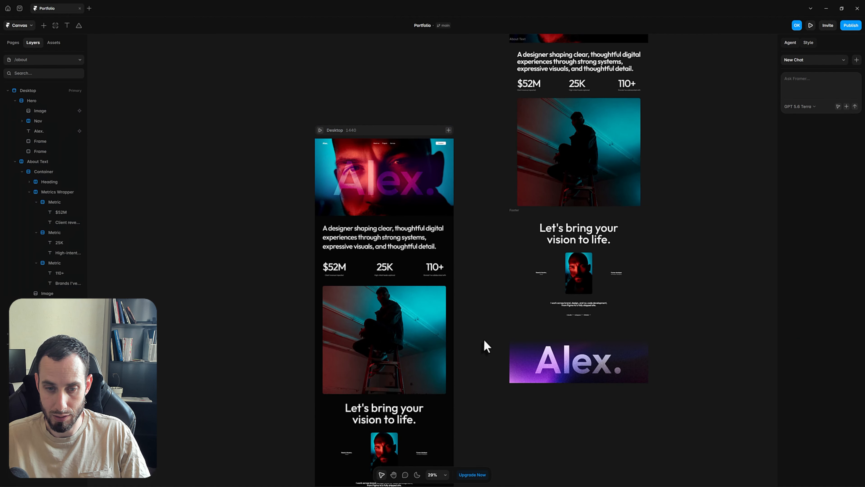
pyautogui.scroll(3, 518, 305)
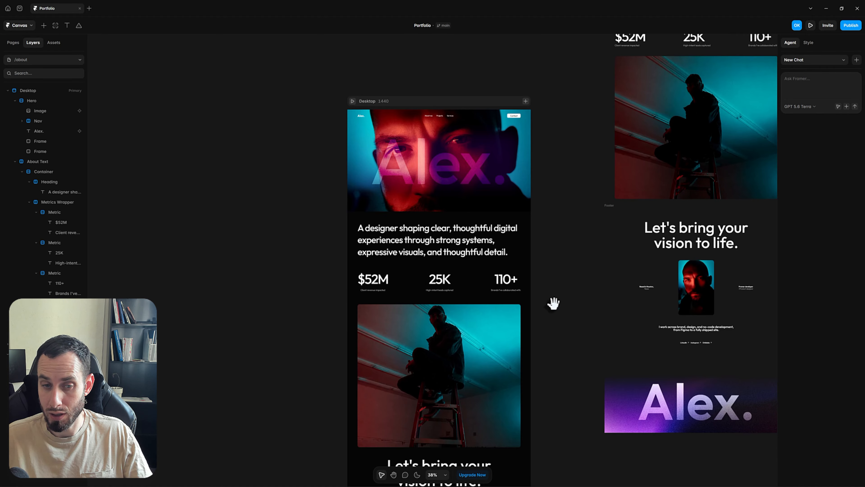
pyautogui.click(451, 252)
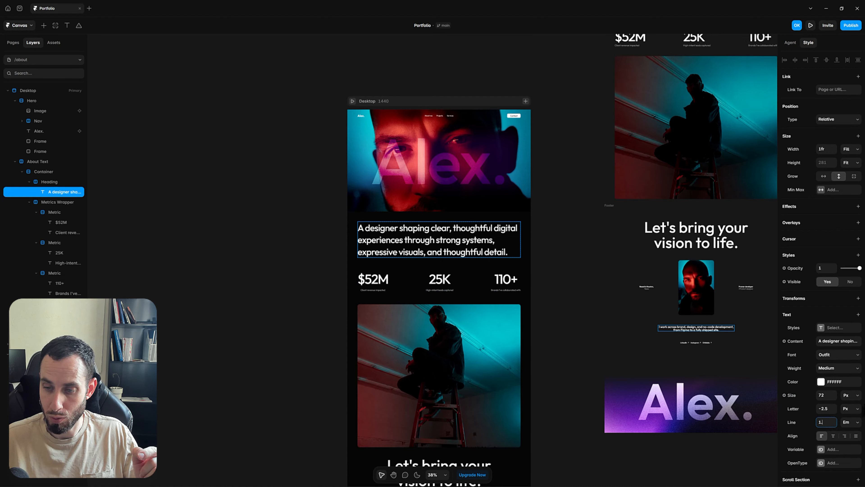
pyautogui.press('Return')
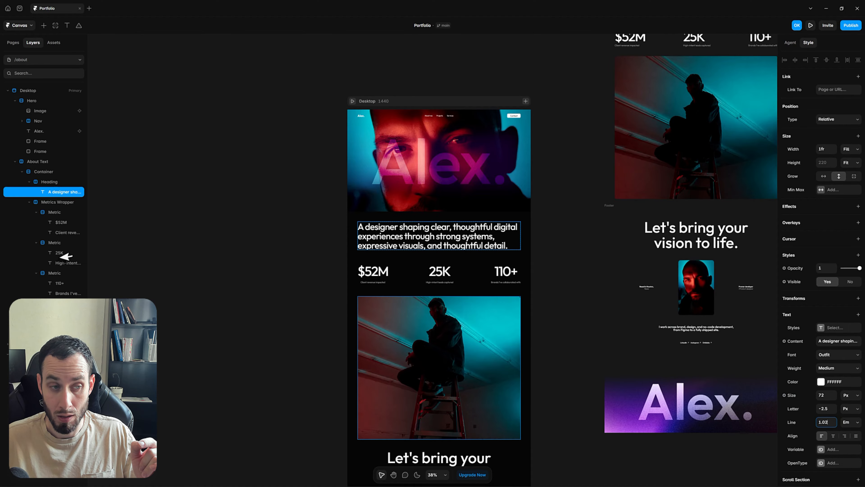
# Set the statement's Heading container overflow to Visible
pyautogui.click(50, 182)
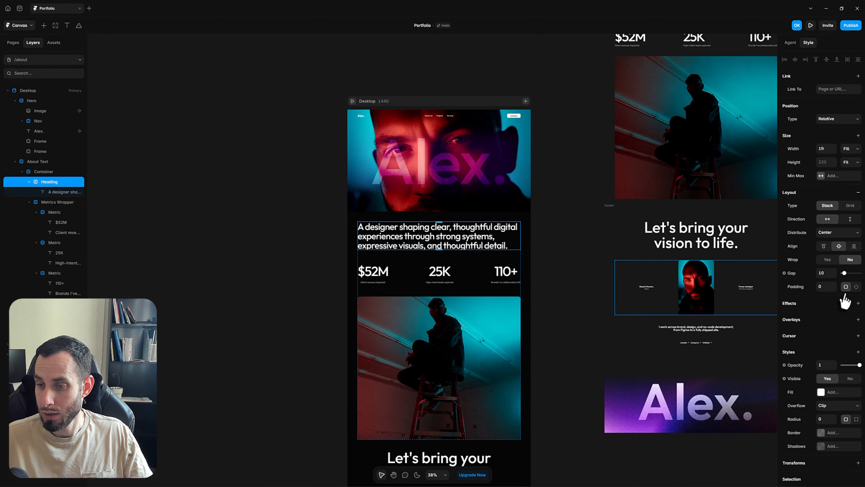
pyautogui.scroll(-2, 842, 299)
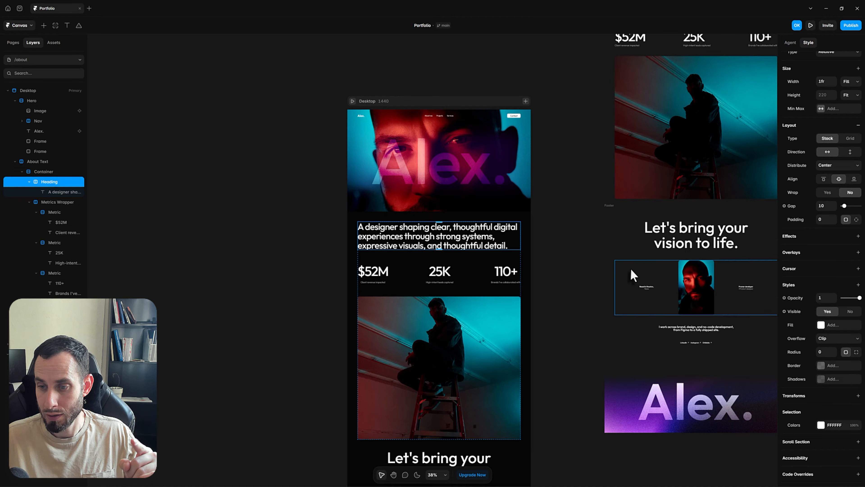
pyautogui.click(833, 341)
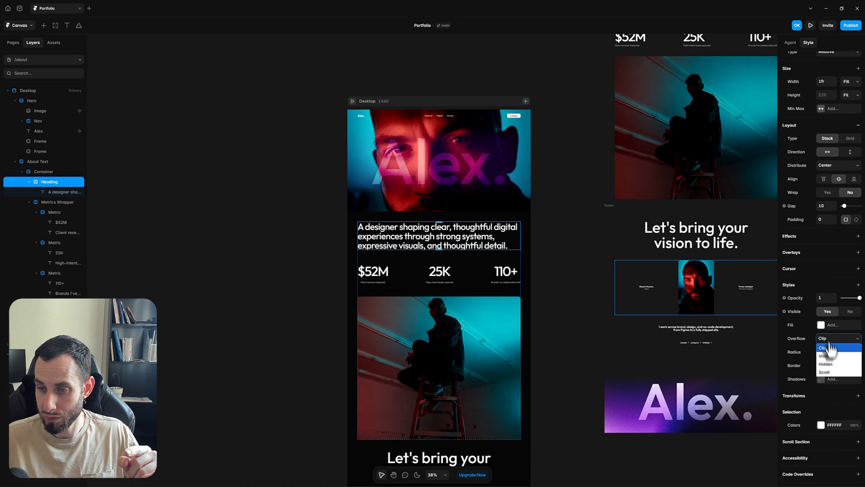
pyautogui.click(834, 364)
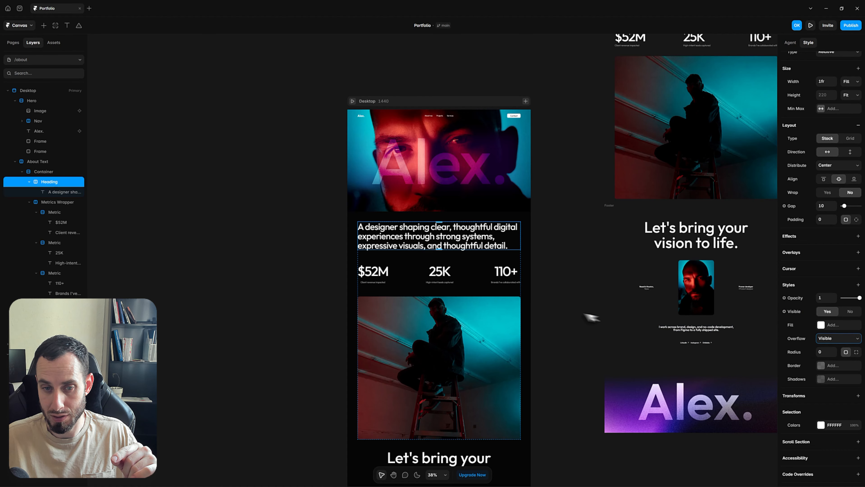
pyautogui.click(559, 309)
pyautogui.scroll(3, 484, 245)
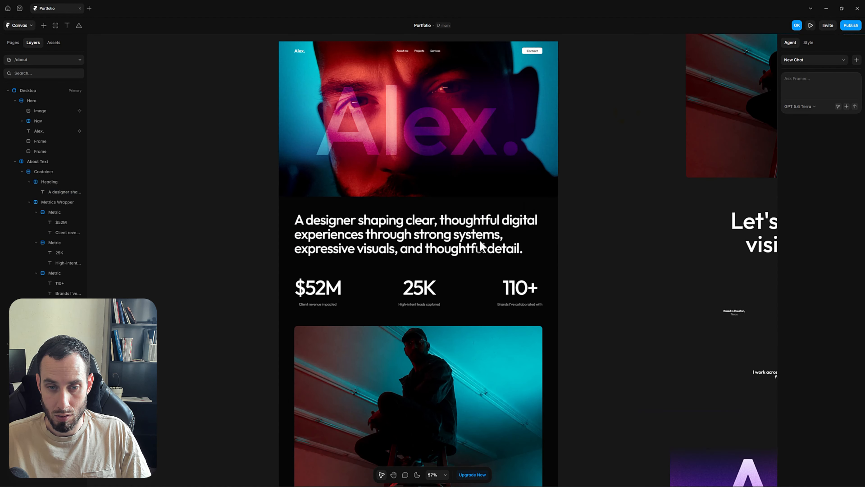
pyautogui.scroll(1, 289, 81)
pyautogui.click(284, 67)
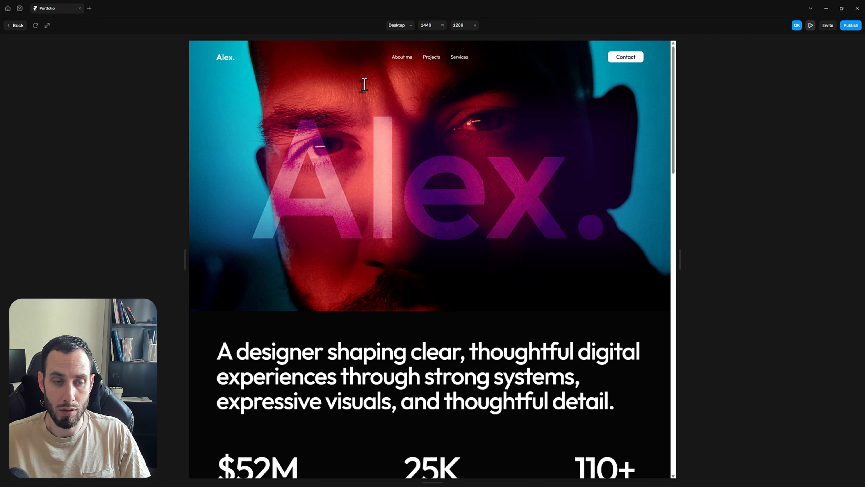
pyautogui.scroll(-8, 416, 194)
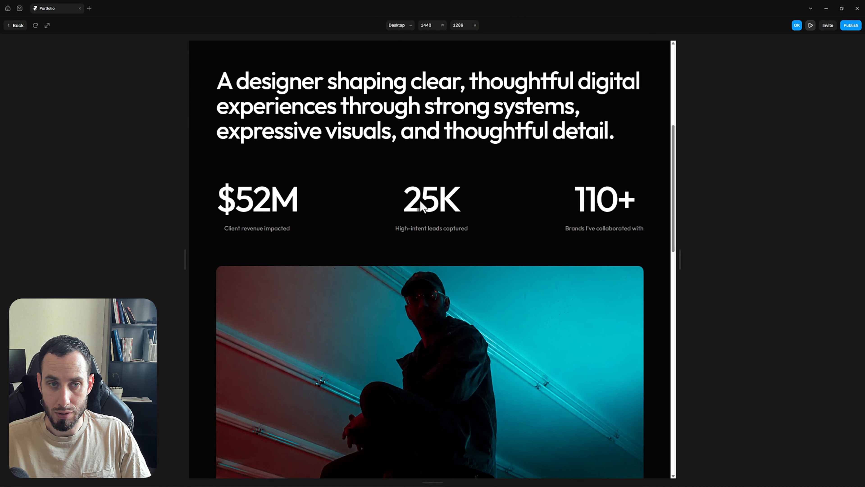
pyautogui.scroll(6, 420, 201)
pyautogui.scroll(-4, 420, 201)
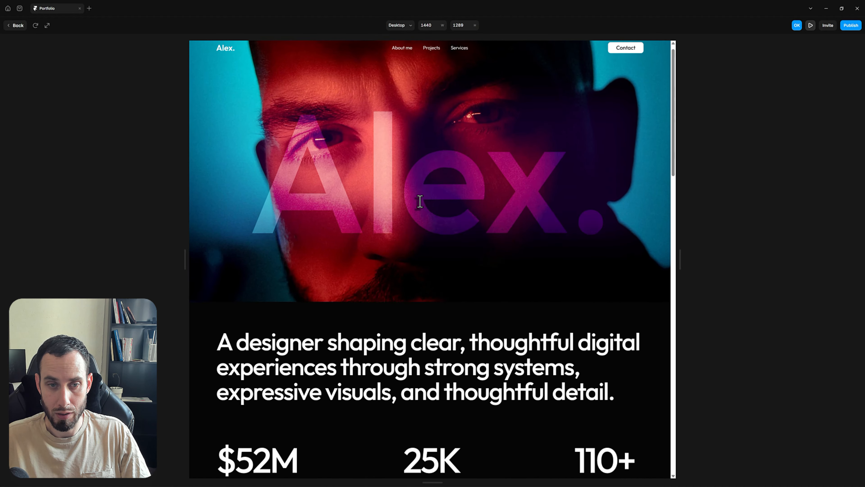
pyautogui.scroll(-8, 420, 201)
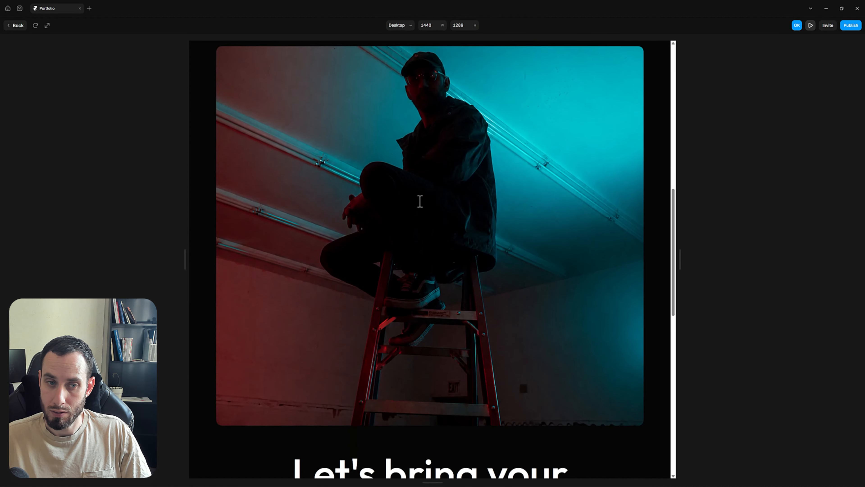
pyautogui.scroll(6, 420, 201)
pyautogui.scroll(-11, 419, 201)
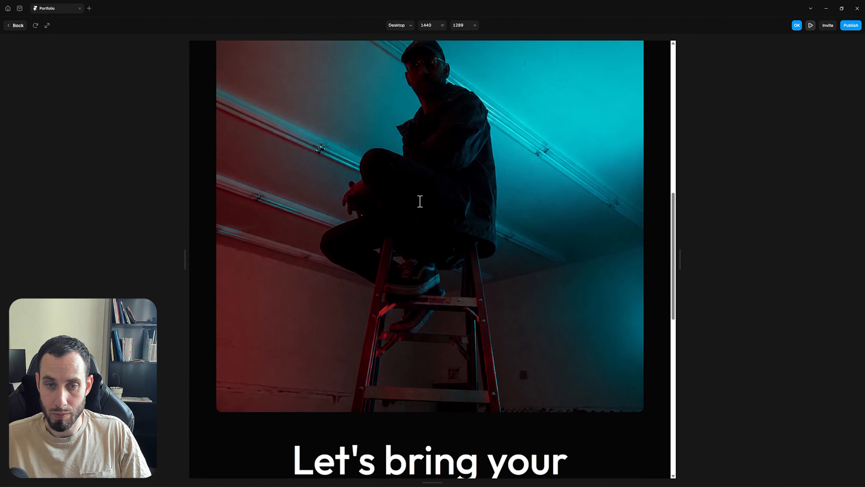
pyautogui.scroll(-11, 420, 201)
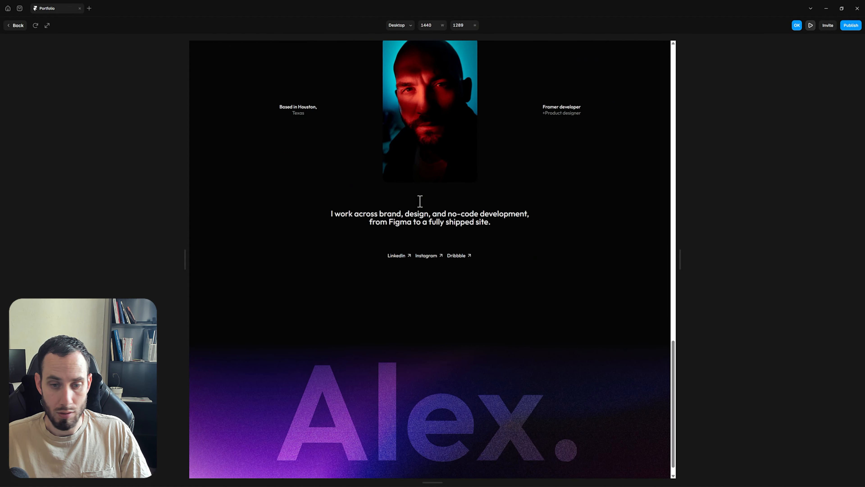
pyautogui.scroll(20, 420, 201)
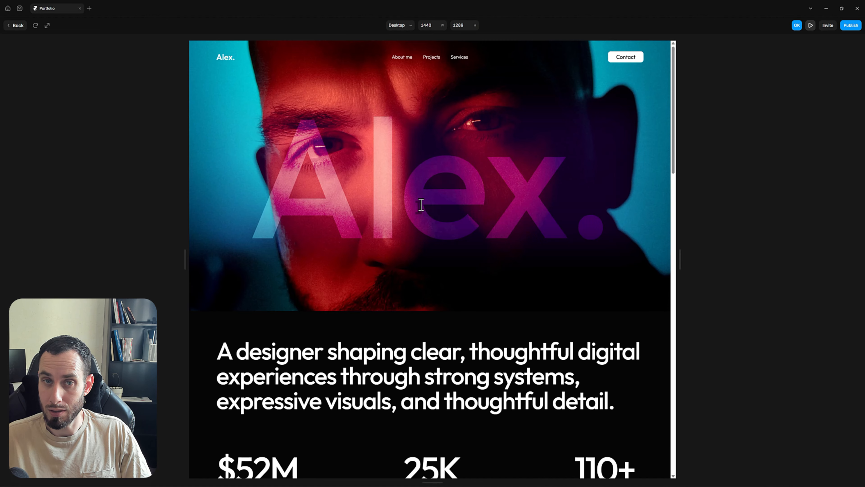
pyautogui.click(17, 26)
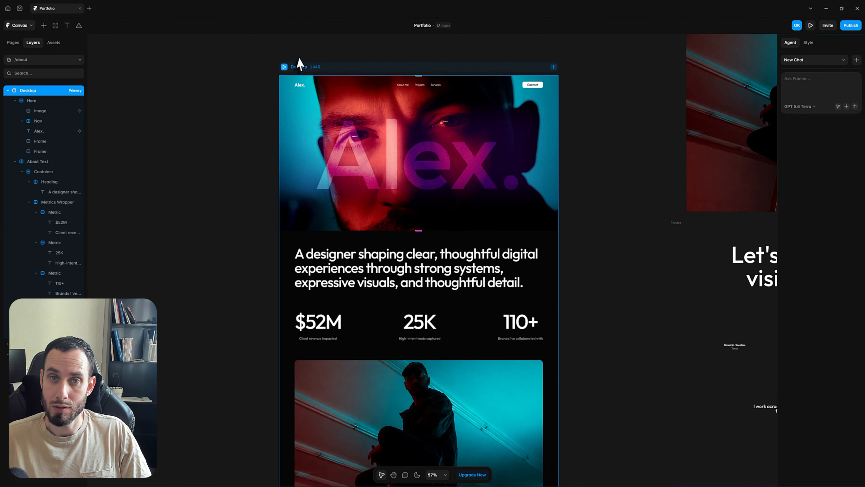